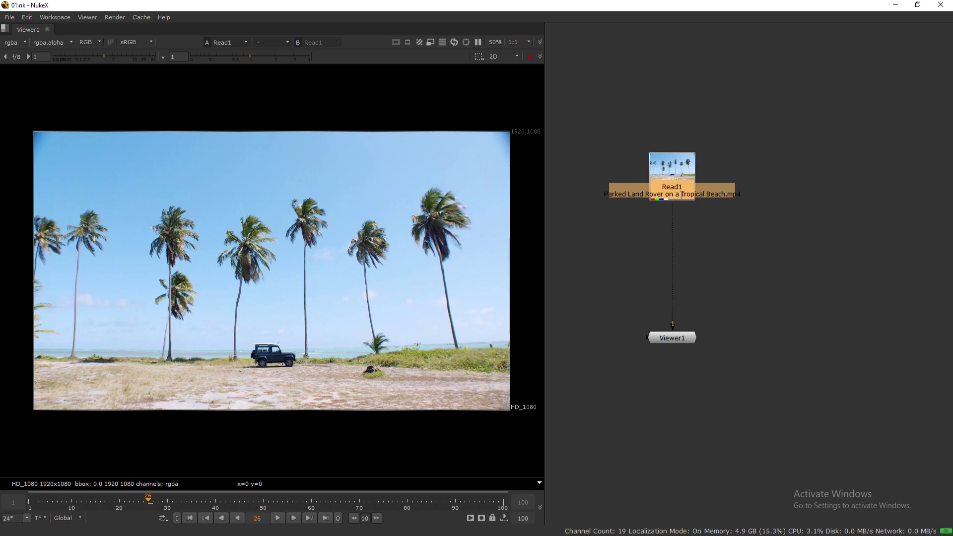
# Add a Keyer node between the Read1 clip and the viewer
pyautogui.moveTo(689, 240); pyautogui.dragTo(690, 243, button='middle')
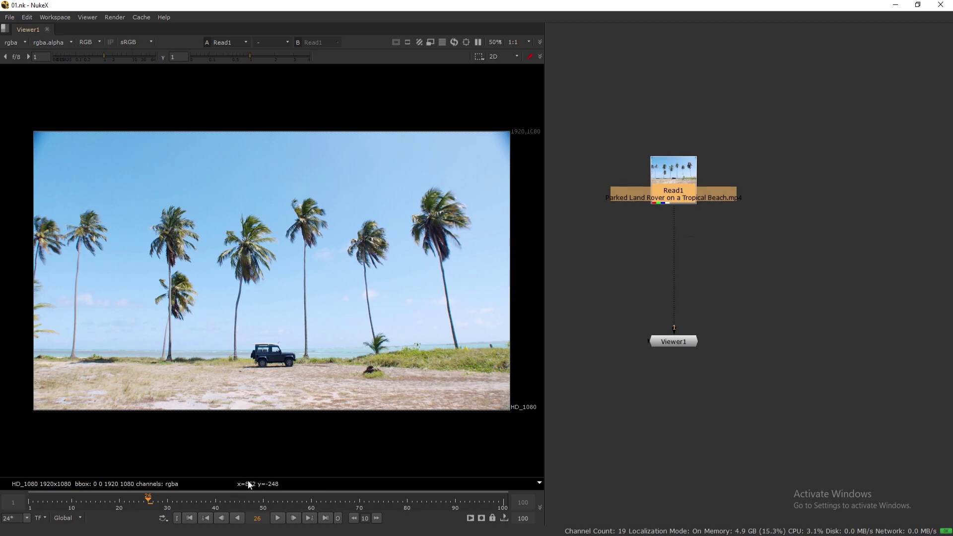
pyautogui.press('Tab')
pyautogui.write('key')
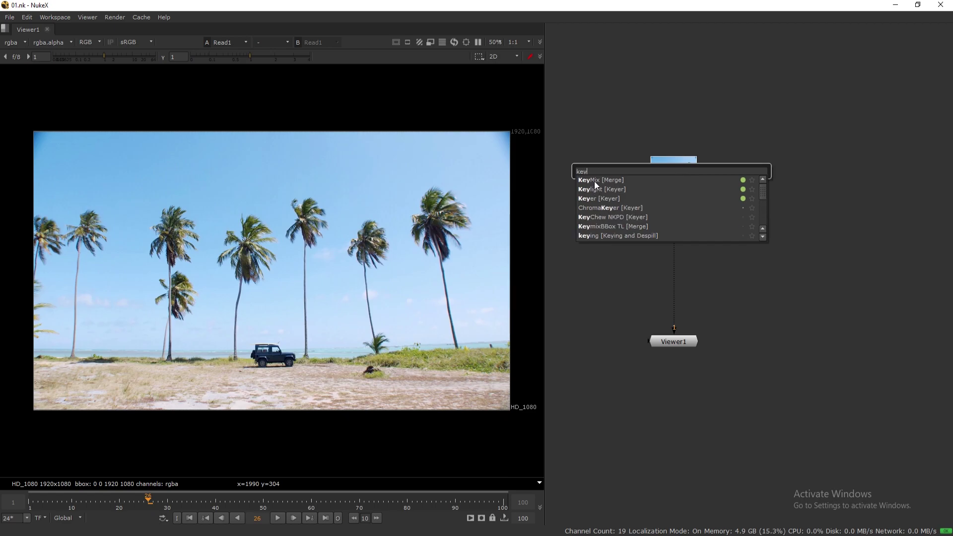
pyautogui.click(594, 199)
pyautogui.moveTo(764, 103); pyautogui.dragTo(784, 88)
# Display the alpha channel and narrow the luminance key range to about 0.276 for A and 0.391 for B
pyautogui.click(99, 42)
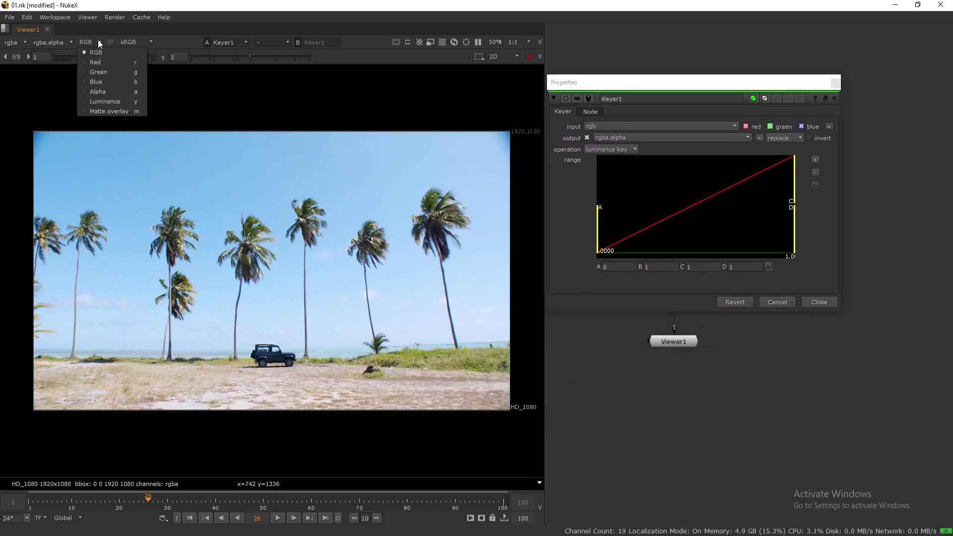
pyautogui.click(96, 94)
pyautogui.moveTo(599, 224); pyautogui.dragTo(703, 240)
pyautogui.moveTo(794, 202); pyautogui.dragTo(720, 212)
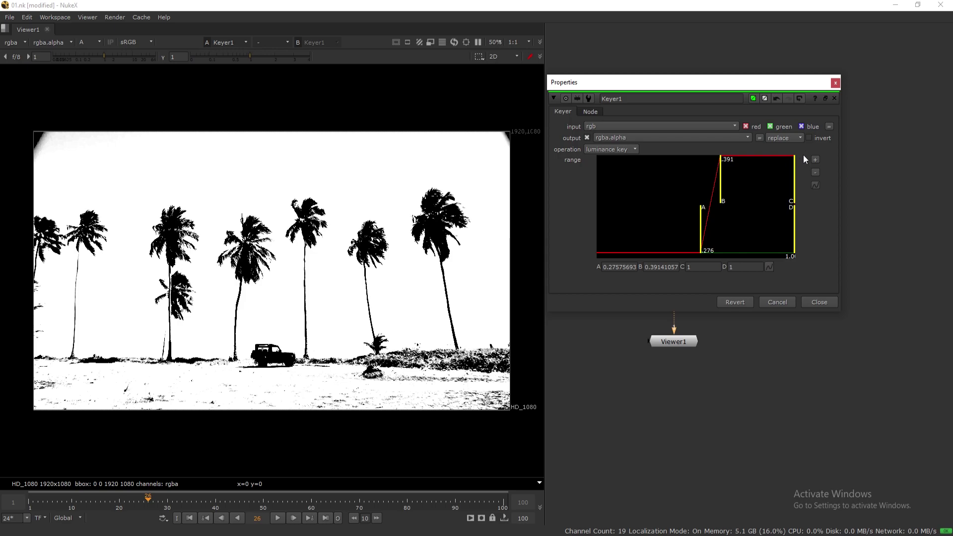
# Invert the Keyer's alpha output and return the viewer to RGB
pyautogui.click(809, 138)
pyautogui.press('a')
pyautogui.press('a')
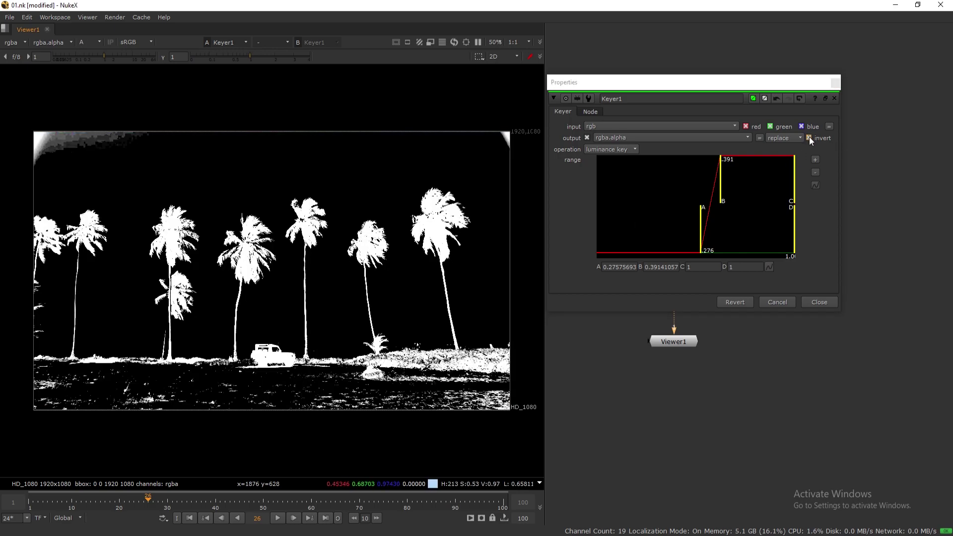
pyautogui.click(836, 83)
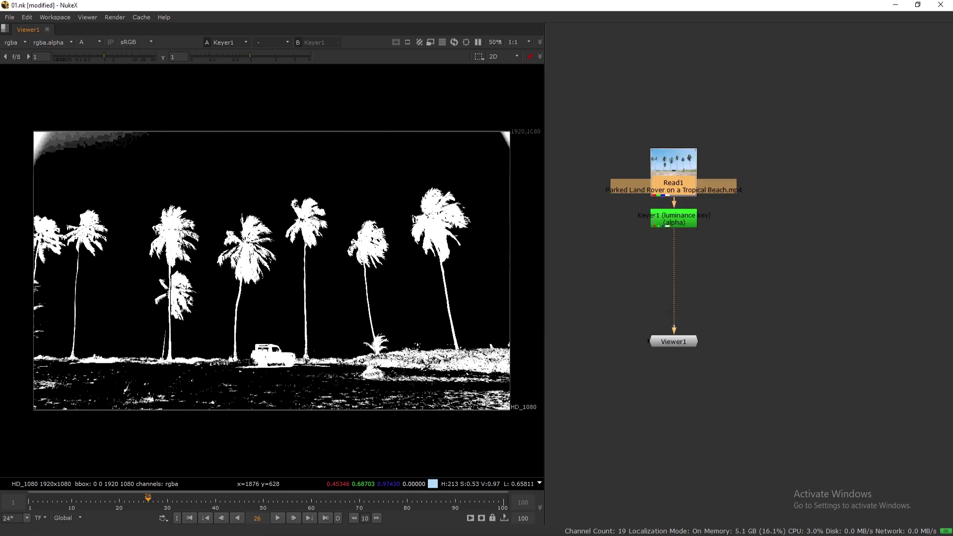
pyautogui.click(99, 42)
pyautogui.click(99, 52)
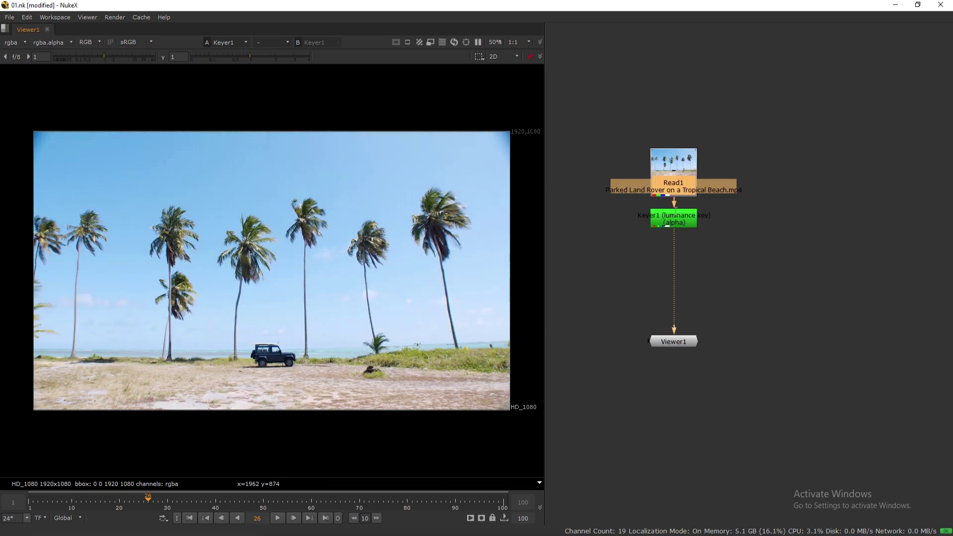
# Add a Premult node directly after Keyer1
pyautogui.click(676, 214)
pyautogui.press('Tab')
pyautogui.write('premult')
pyautogui.press('Return')
pyautogui.moveTo(674, 238); pyautogui.dragTo(678, 248)
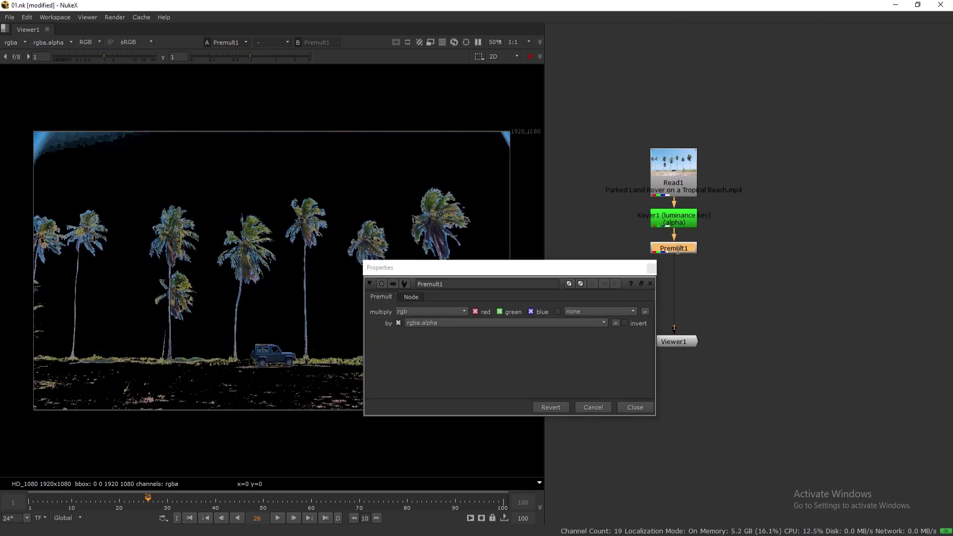
pyautogui.click(652, 269)
# Display the alpha channel and move Read1, Keyer1 and Premult1 up to free space above the viewer node
pyautogui.click(86, 43)
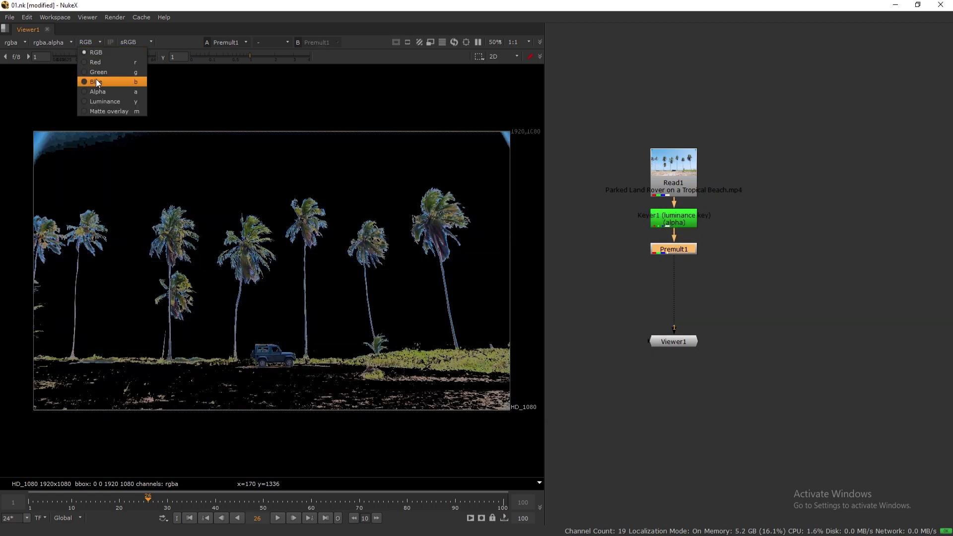
pyautogui.click(96, 91)
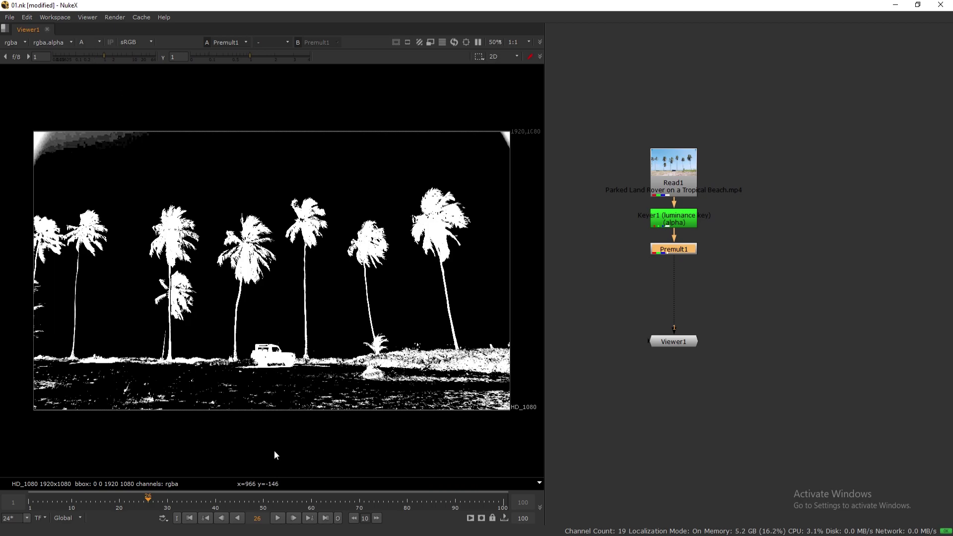
pyautogui.moveTo(674, 174); pyautogui.dragTo(674, 145)
pyautogui.moveTo(674, 221); pyautogui.dragTo(674, 206)
pyautogui.moveTo(675, 255); pyautogui.dragTo(675, 234)
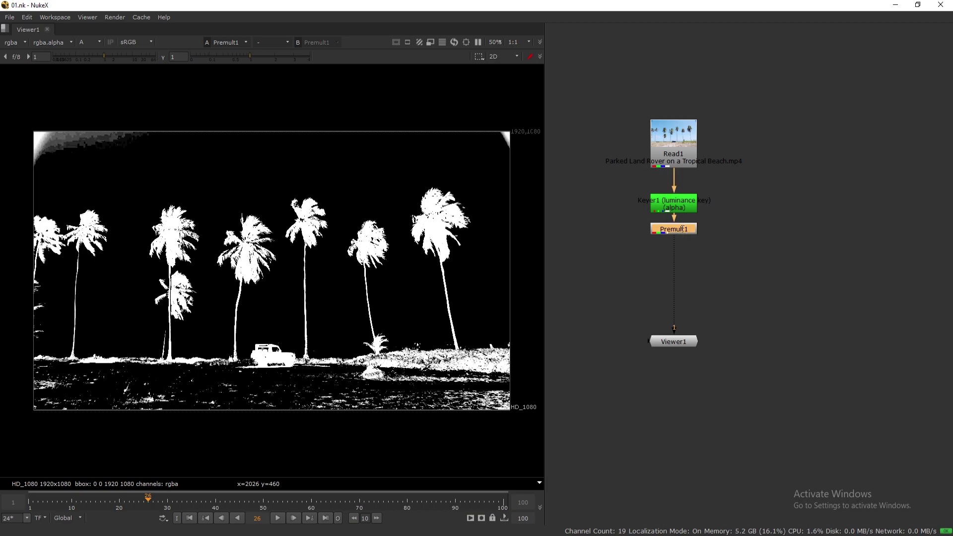
# Add a Merge node set to over directly below Premult1
pyautogui.press('m')
pyautogui.click(733, 187)
pyautogui.moveTo(748, 228); pyautogui.dragTo(684, 260)
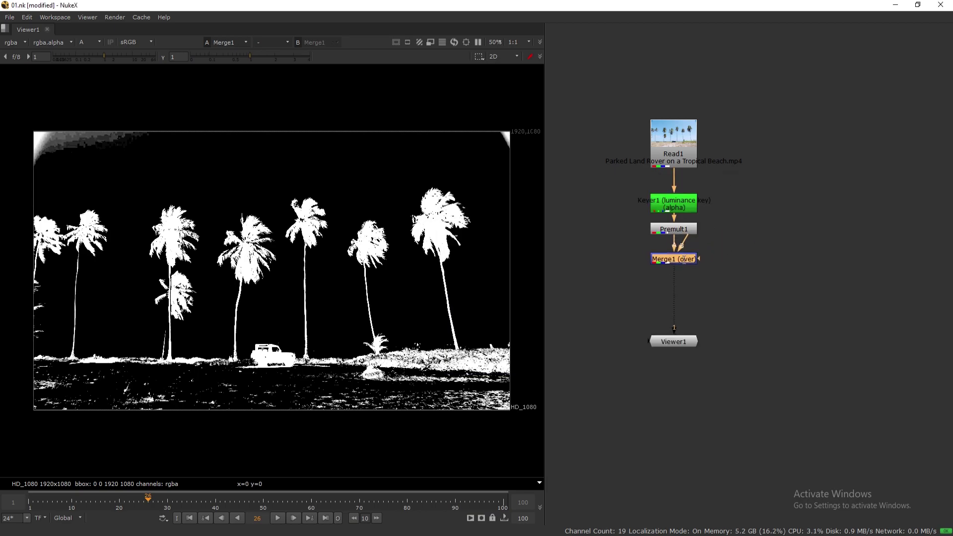
# Add a Roto node and draw a closed Bezier around the upper sky, enclosing both upper corners of the frame
pyautogui.press('o')
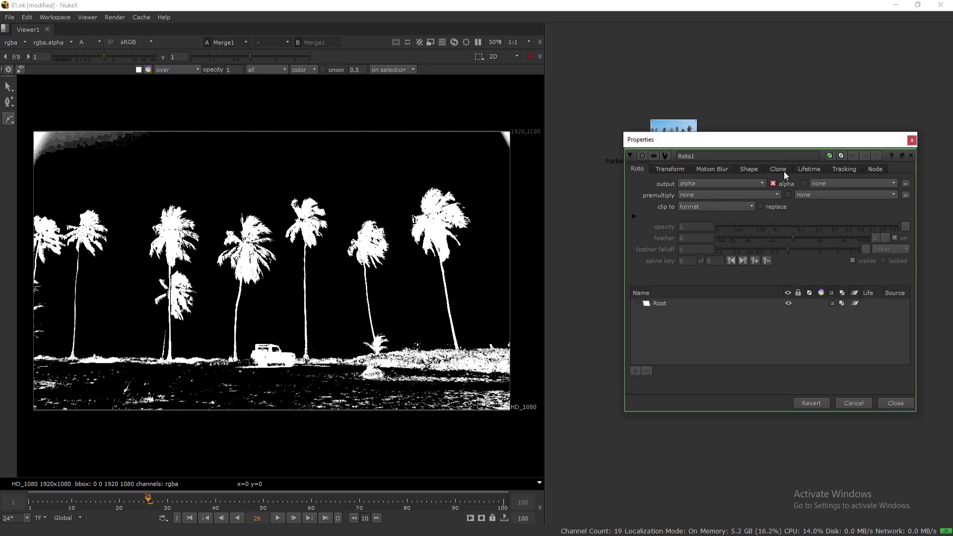
pyautogui.moveTo(778, 145); pyautogui.dragTo(731, 146)
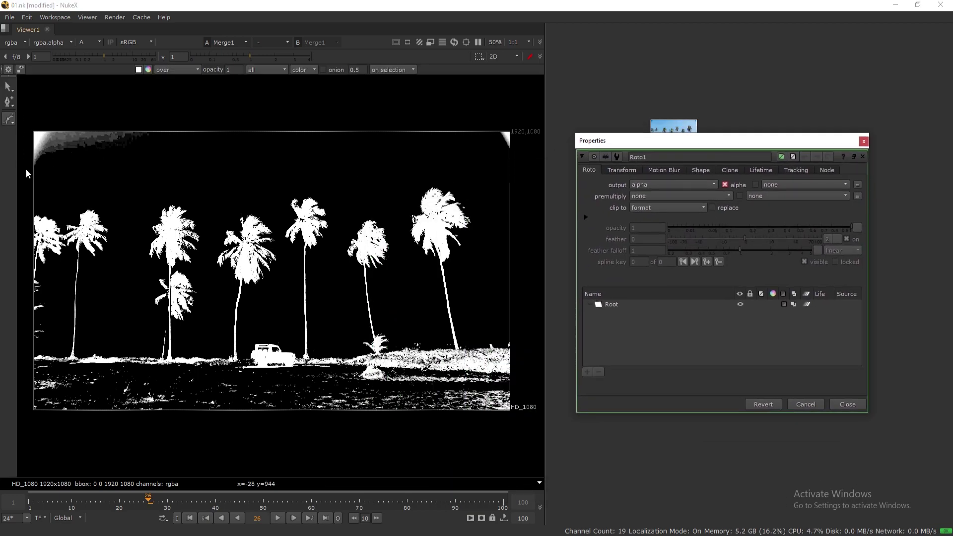
pyautogui.click(23, 197)
pyautogui.click(55, 170)
pyautogui.click(163, 160)
pyautogui.click(231, 146)
pyautogui.click(370, 147)
pyautogui.click(440, 158)
pyautogui.click(496, 185)
pyautogui.click(537, 195)
pyautogui.click(536, 109)
pyautogui.click(417, 94)
pyautogui.click(200, 95)
pyautogui.click(73, 102)
pyautogui.click(27, 107)
pyautogui.click(23, 198)
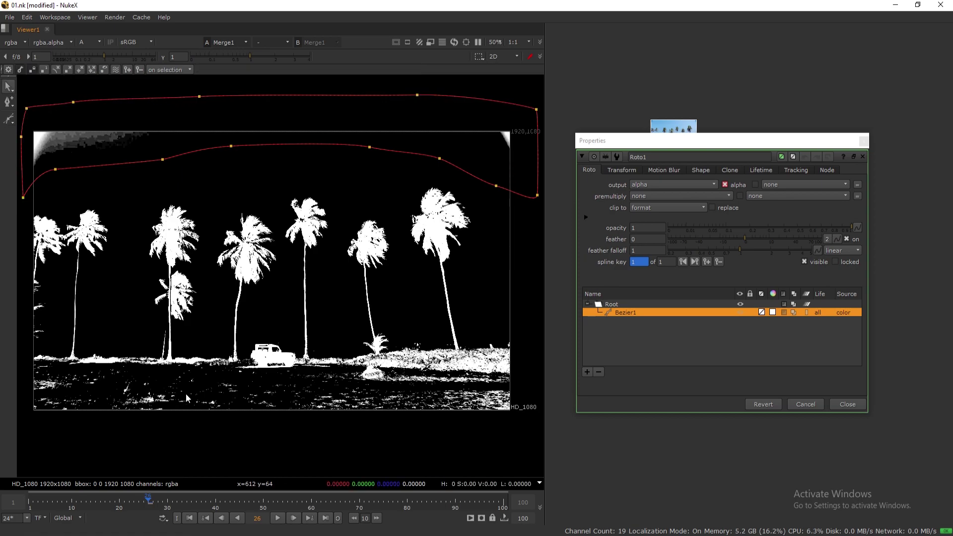
# Check the sky shape from frame 100 back to frame 1 and connect Roto1 to Merge1's mask input
pyautogui.click(325, 518)
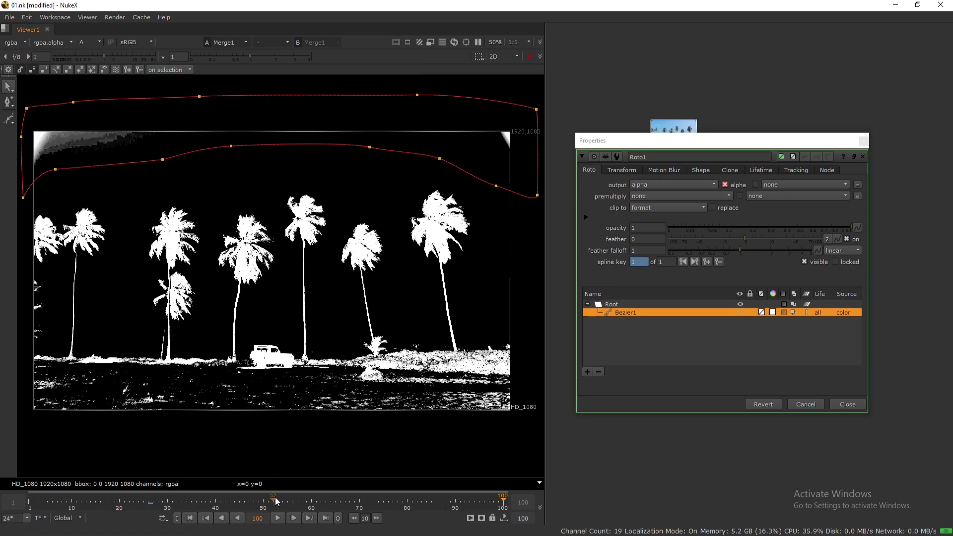
pyautogui.moveTo(108, 504); pyautogui.dragTo(30, 505)
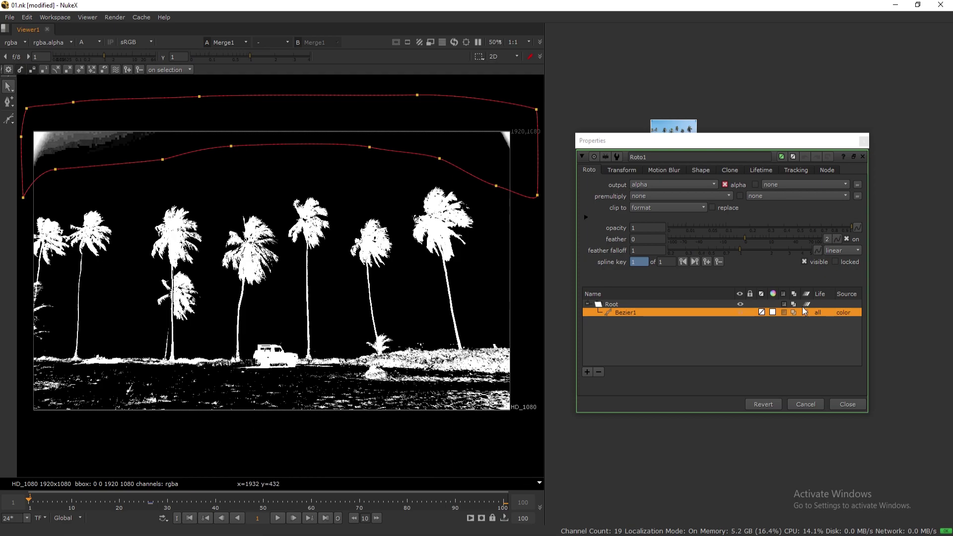
pyautogui.click(863, 141)
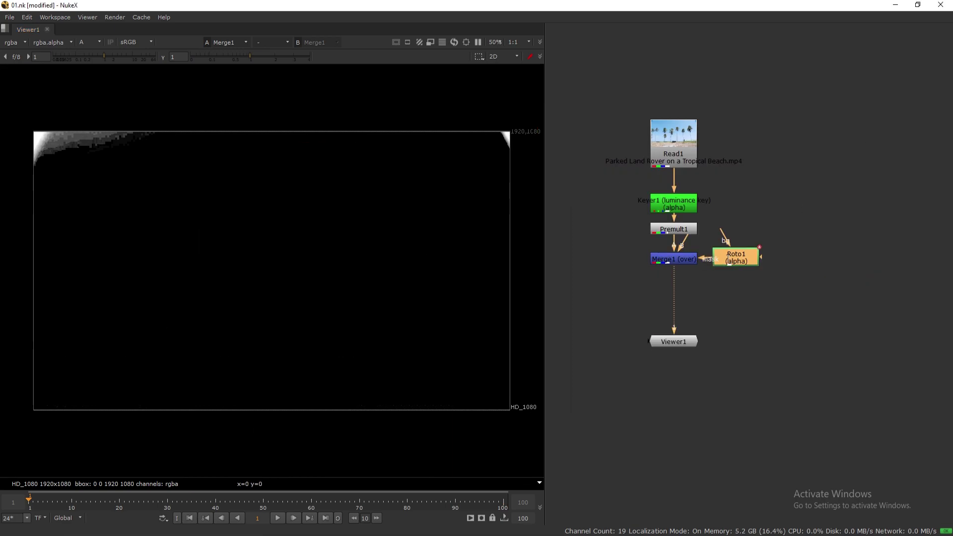
# Invert the sky Bezier in Roto1 and save the script
pyautogui.doubleClick(756, 258)
pyautogui.click(785, 312)
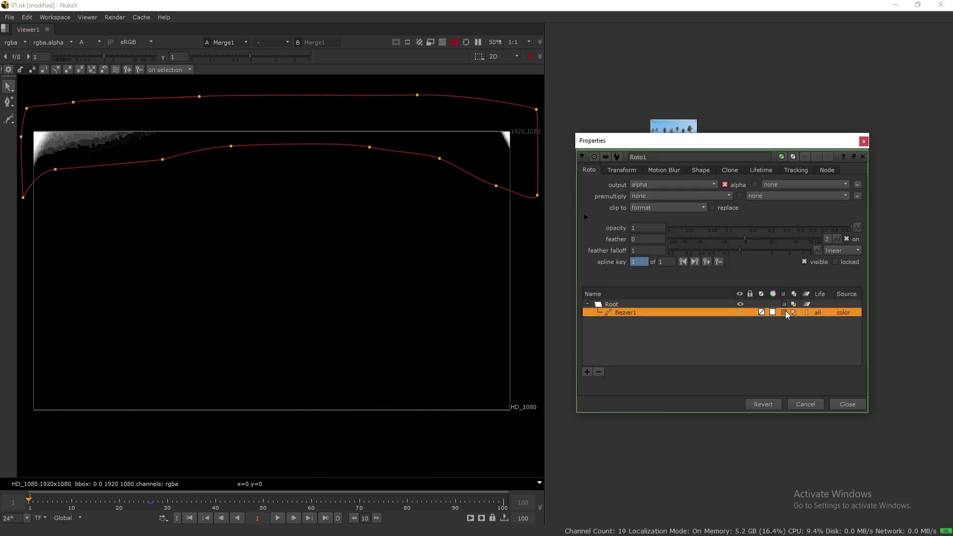
pyautogui.click(862, 157)
pyautogui.hotkey('ctrl', 's')
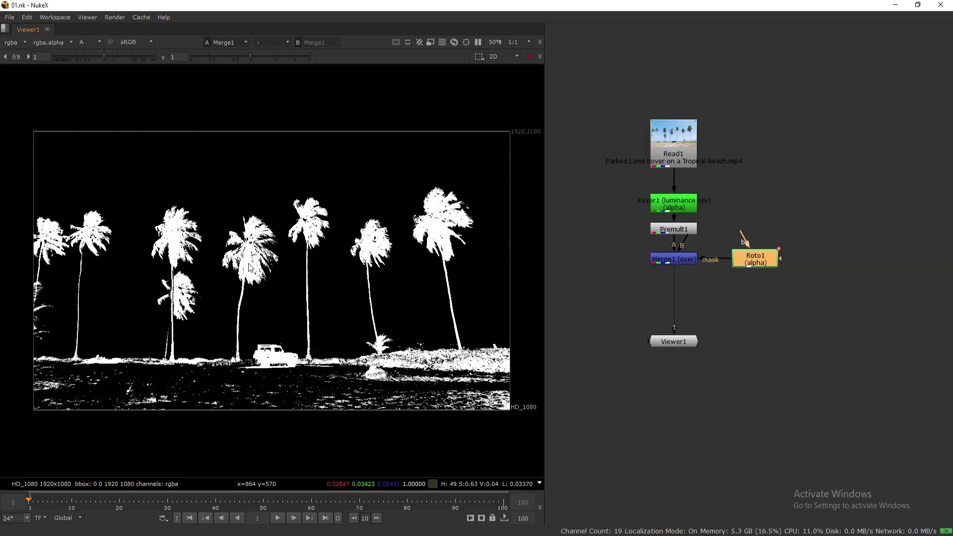
# Return the viewer to colour and reposition the Read1 and Viewer1 nodes to spread out the node graph
pyautogui.press('a')
pyautogui.moveTo(674, 342); pyautogui.dragTo(755, 341)
pyautogui.click(679, 138)
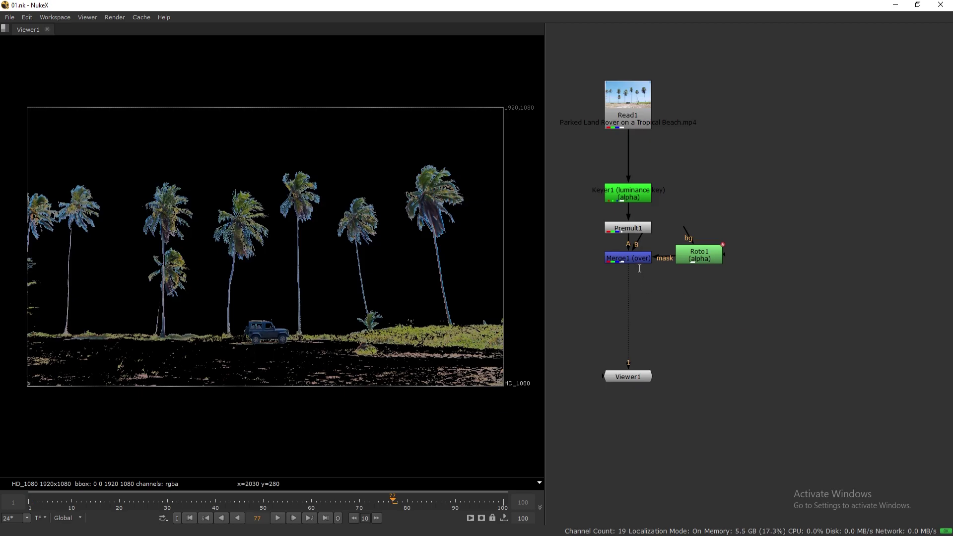
# Add a second Merge node and a second Roto node, and display the original Read1 clip
pyautogui.click(637, 258)
pyautogui.press('m')
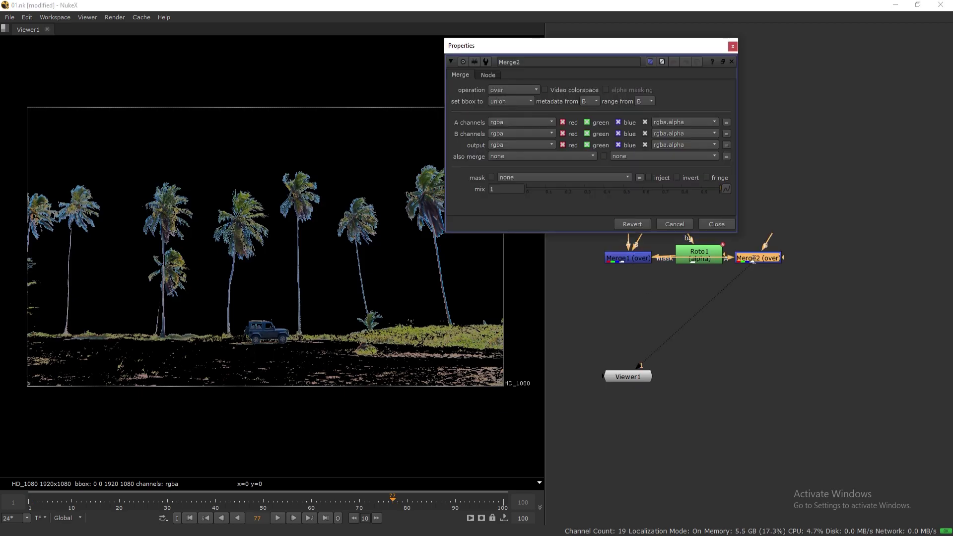
pyautogui.press('o')
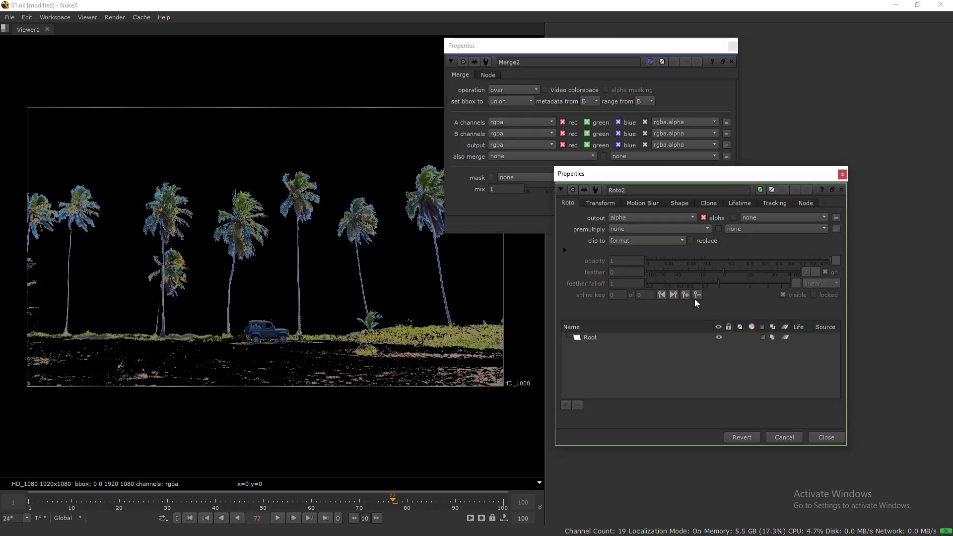
pyautogui.moveTo(743, 178); pyautogui.dragTo(768, 172)
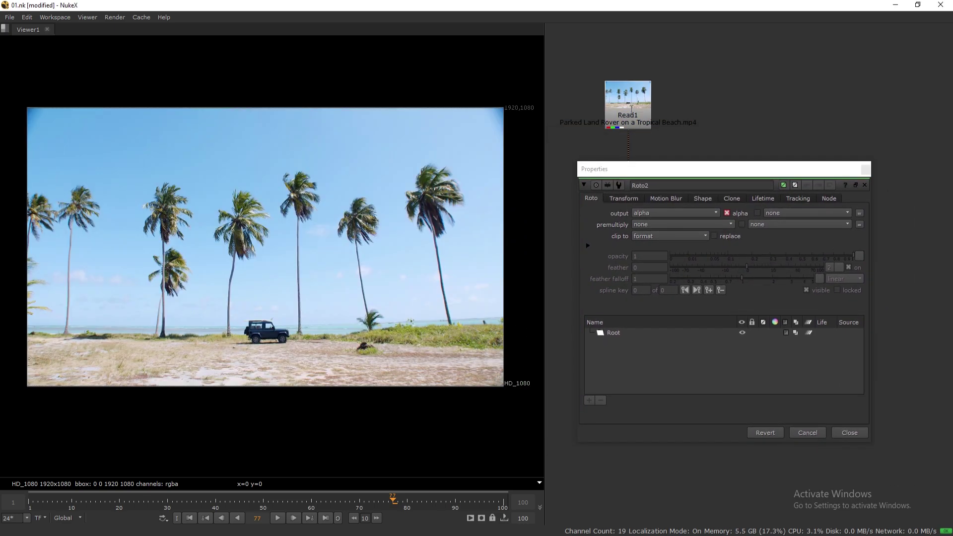
# Draw a closed Bezier in Roto2 that follows the horizon and encloses the whole beach beyond the frame edges
pyautogui.click(20, 323)
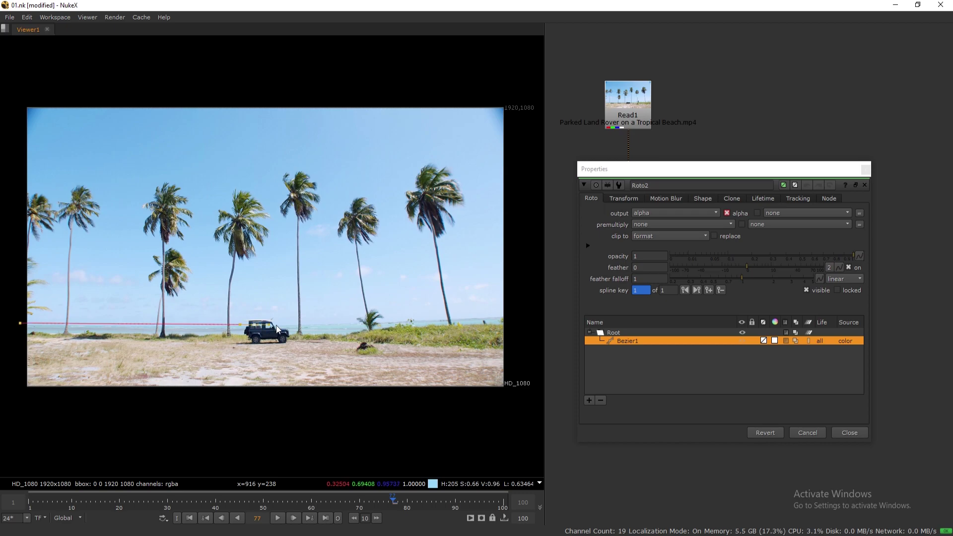
pyautogui.moveTo(509, 314); pyautogui.dragTo(536, 314)
pyautogui.scroll(-1, 515, 394)
pyautogui.moveTo(406, 372); pyautogui.dragTo(195, 335, button='middle')
pyautogui.click(433, 290)
pyautogui.click(413, 413)
pyautogui.moveTo(144, 436); pyautogui.dragTo(447, 363, button='middle')
pyautogui.click(299, 398)
pyautogui.click(95, 370)
pyautogui.click(108, 214)
pyautogui.press('Return')
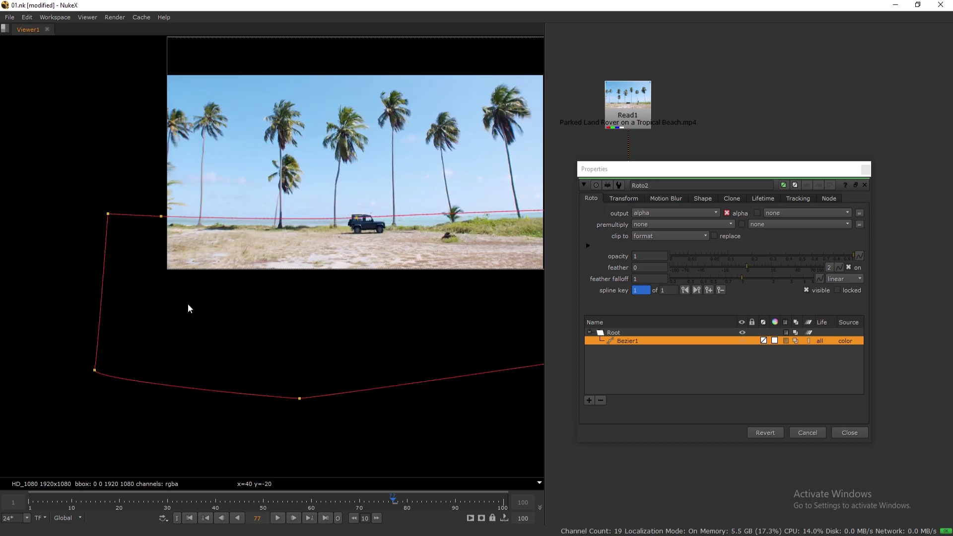
# Keyframe the beach shape at frames 1 and 100 by adjusting its horizon points to match the footage
pyautogui.click(190, 518)
pyautogui.moveTo(462, 250); pyautogui.dragTo(380, 286, button='middle')
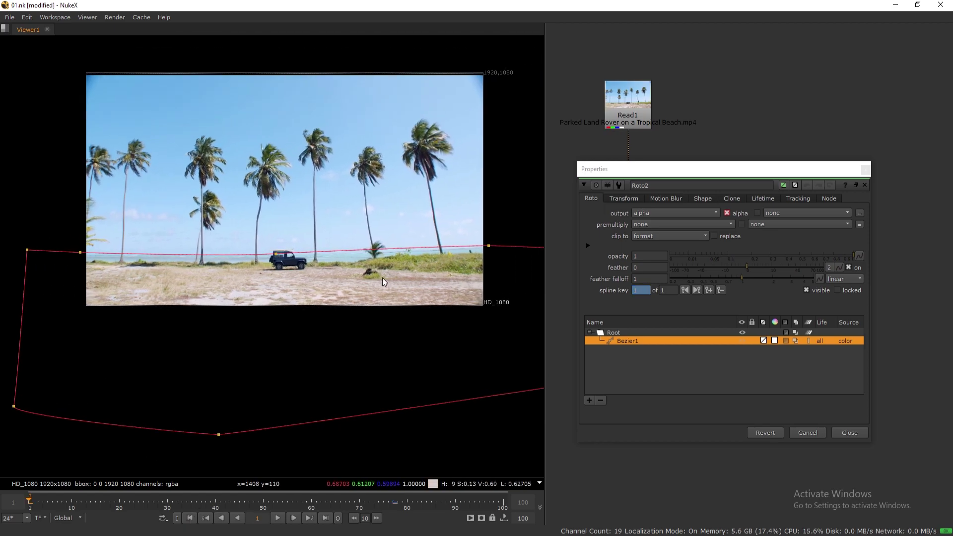
pyautogui.moveTo(14, 199); pyautogui.dragTo(562, 299)
pyautogui.moveTo(377, 253); pyautogui.dragTo(372, 252)
pyautogui.click(328, 519)
pyautogui.moveTo(24, 193); pyautogui.dragTo(268, 301)
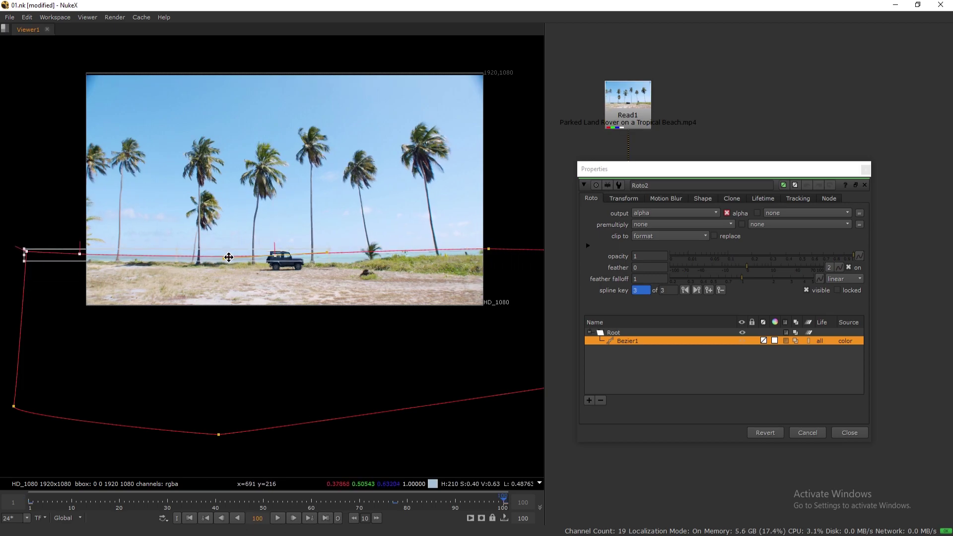
# Refine the beach shape's left horizon points at frame 1 and close the Roto2 properties
pyautogui.click(189, 518)
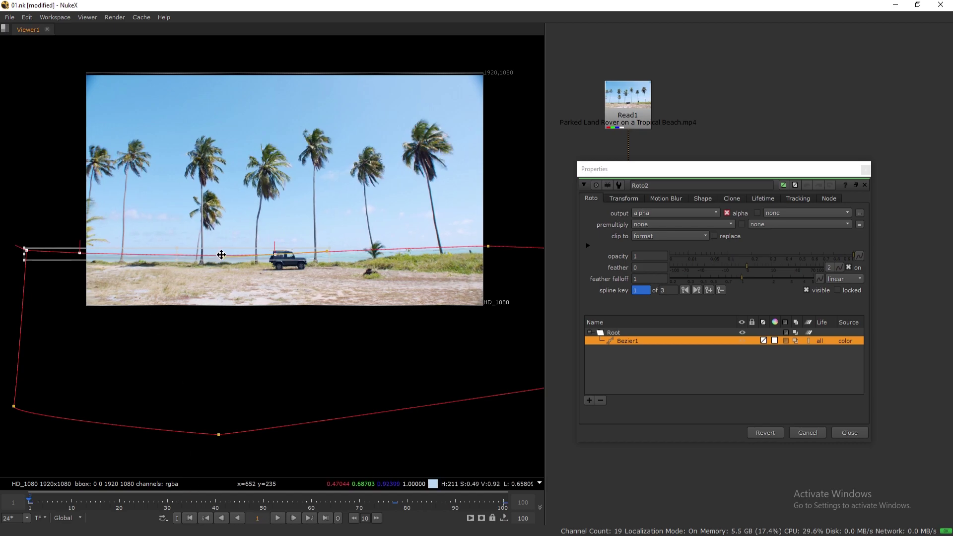
pyautogui.moveTo(80, 253); pyautogui.dragTo(80, 255)
pyautogui.moveTo(264, 237); pyautogui.dragTo(286, 263)
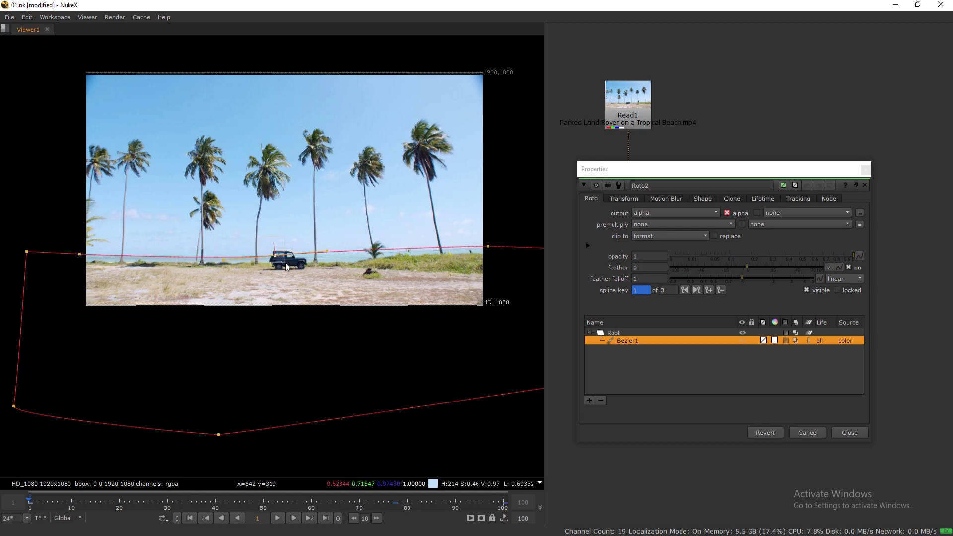
pyautogui.click(865, 169)
# Place Merge2 below Merge1, show it in the viewer and connect its mask input to Roto2
pyautogui.moveTo(626, 377); pyautogui.dragTo(668, 378)
pyautogui.moveTo(655, 324); pyautogui.dragTo(632, 297)
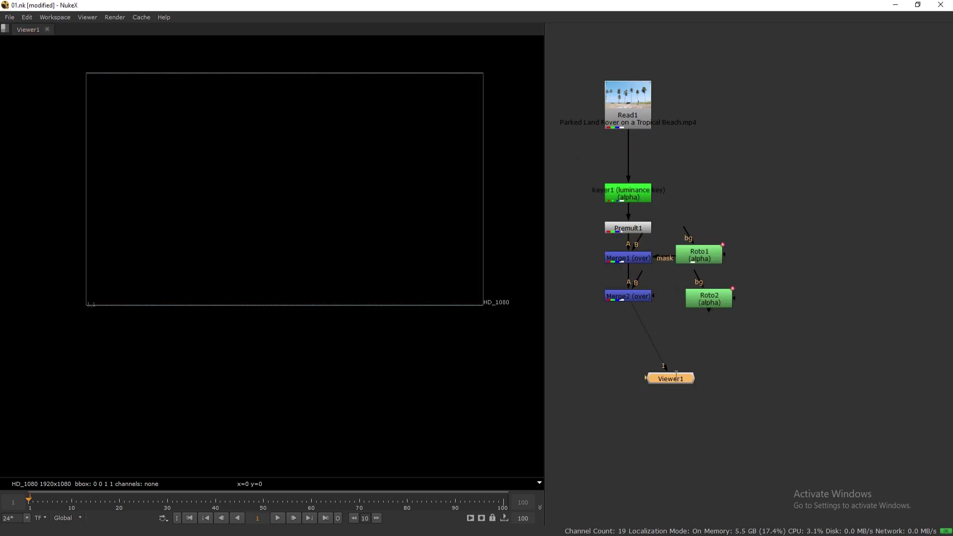
pyautogui.moveTo(666, 379); pyautogui.dragTo(629, 379)
pyautogui.click(624, 296)
pyautogui.press('1')
pyautogui.moveTo(653, 297); pyautogui.dragTo(707, 298)
pyautogui.moveTo(633, 293); pyautogui.dragTo(691, 289, button='middle')
# Add two Dot nodes and route the original Read1 clip through them into Merge2's B input
pyautogui.click(598, 217)
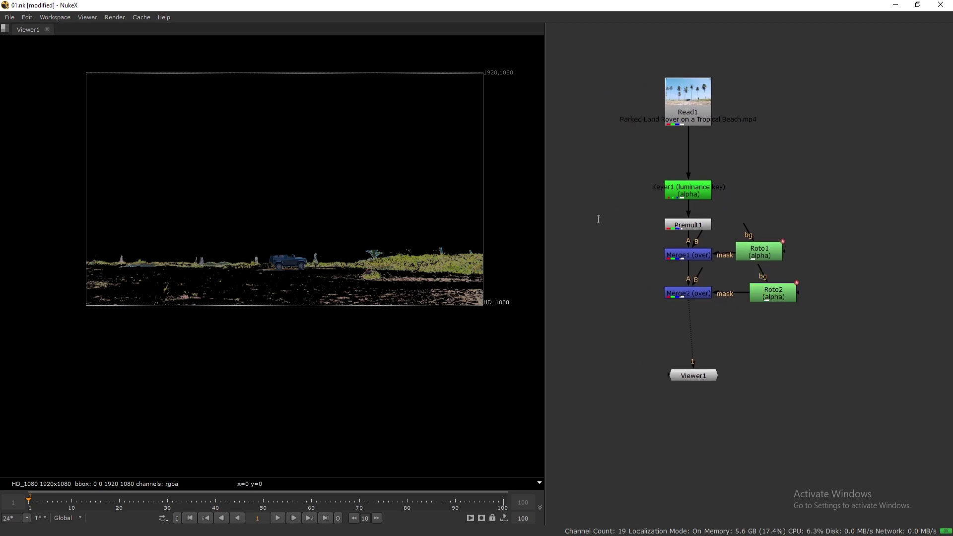
pyautogui.press('Tab')
pyautogui.write('dot')
pyautogui.press('Return')
pyautogui.moveTo(591, 195); pyautogui.dragTo(651, 112)
pyautogui.moveTo(644, 147); pyautogui.dragTo(685, 107)
pyautogui.keyDown('ctrl'); pyautogui.moveTo(636, 167); pyautogui.dragTo(602, 99); pyautogui.keyUp('ctrl')
pyautogui.moveTo(597, 219); pyautogui.dragTo(606, 293)
# Swap Merge2's A and B inputs, save the script and align Viewer1 below Merge2
pyautogui.click(687, 292)
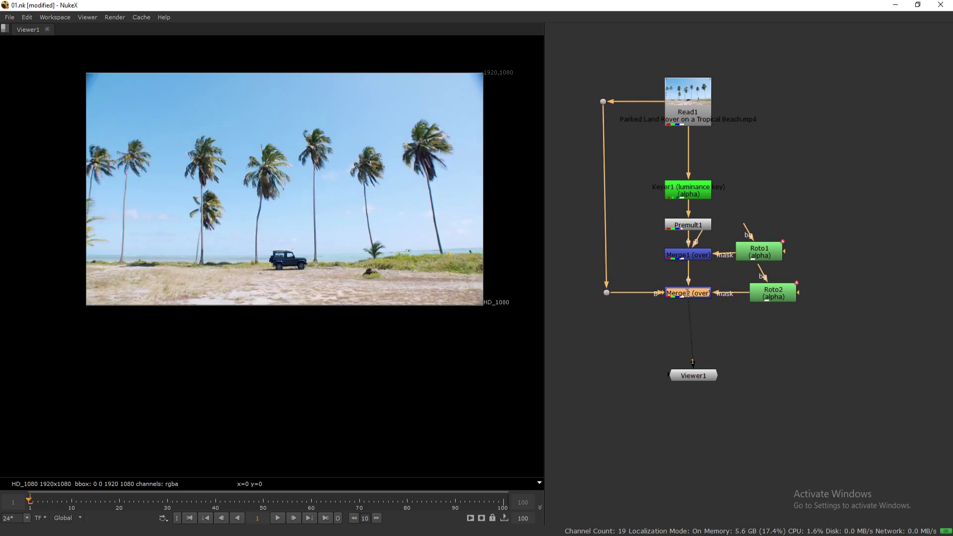
pyautogui.hotkey('shift', 'x')
pyautogui.hotkey('ctrl', 's')
pyautogui.moveTo(699, 374); pyautogui.dragTo(694, 373)
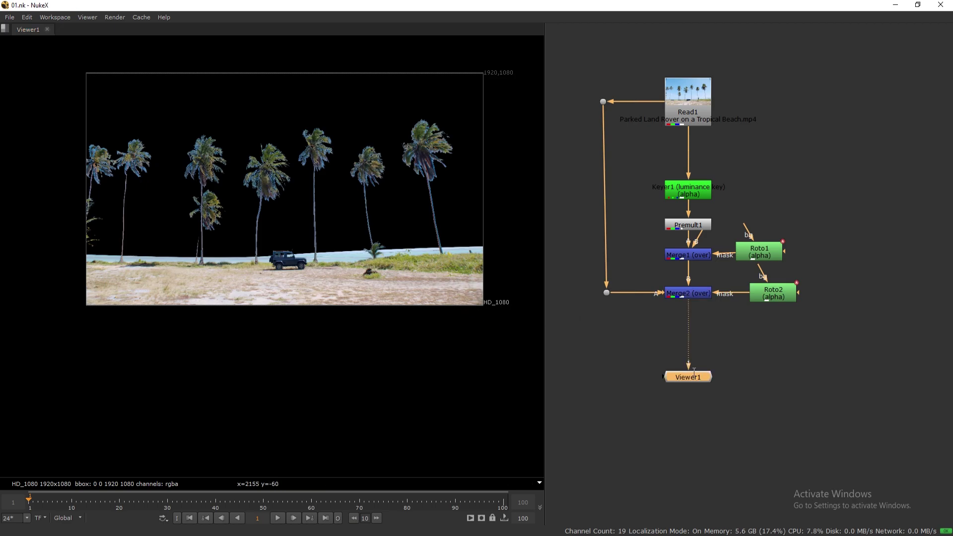
# Set the feather of Roto2's Bezier1 shape to 500
pyautogui.moveTo(647, 342); pyautogui.dragTo(640, 331, button='middle')
pyautogui.doubleClick(779, 282)
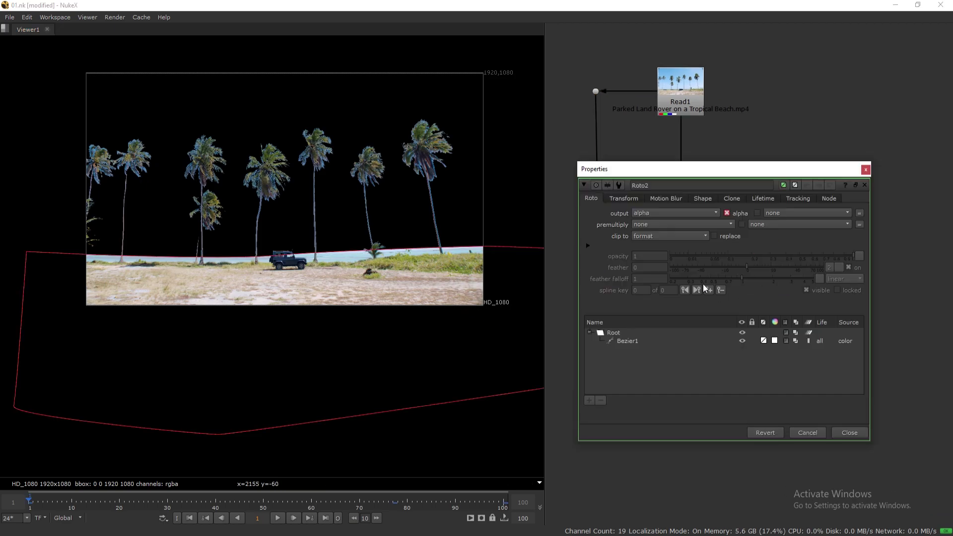
pyautogui.click(655, 341)
pyautogui.write('1000')
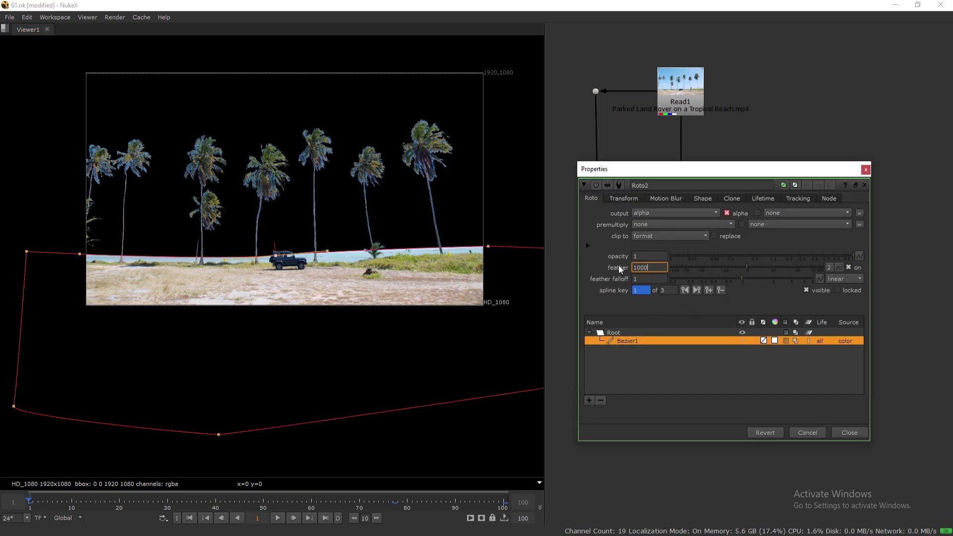
pyautogui.press('Return')
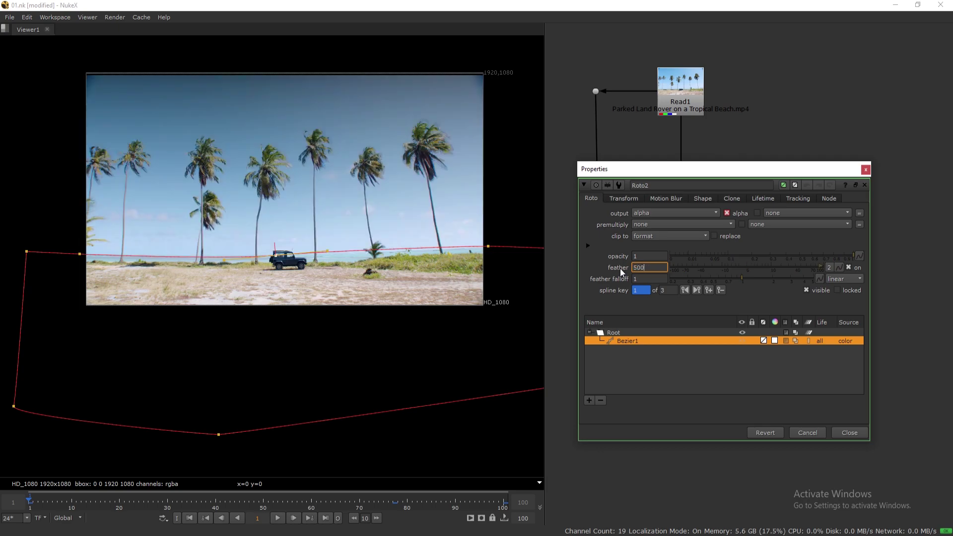
pyautogui.write('500')
pyautogui.press('Return')
# Increase the feather falloff of Roto2's Bezier1 shape and close the Roto2 properties
pyautogui.moveTo(750, 278); pyautogui.dragTo(841, 285)
pyautogui.click(634, 279)
pyautogui.write('1')
pyautogui.press('Delete')
pyautogui.write('2')
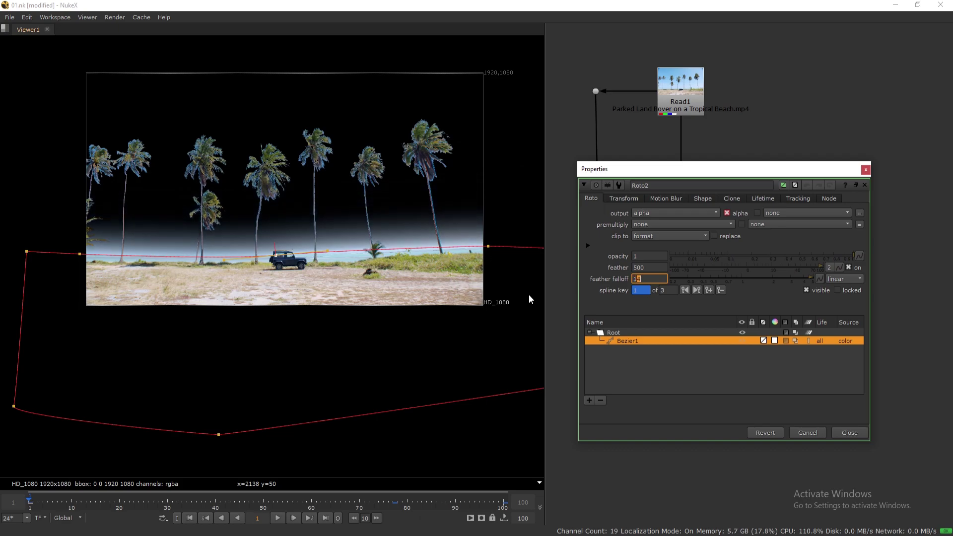
pyautogui.click(866, 169)
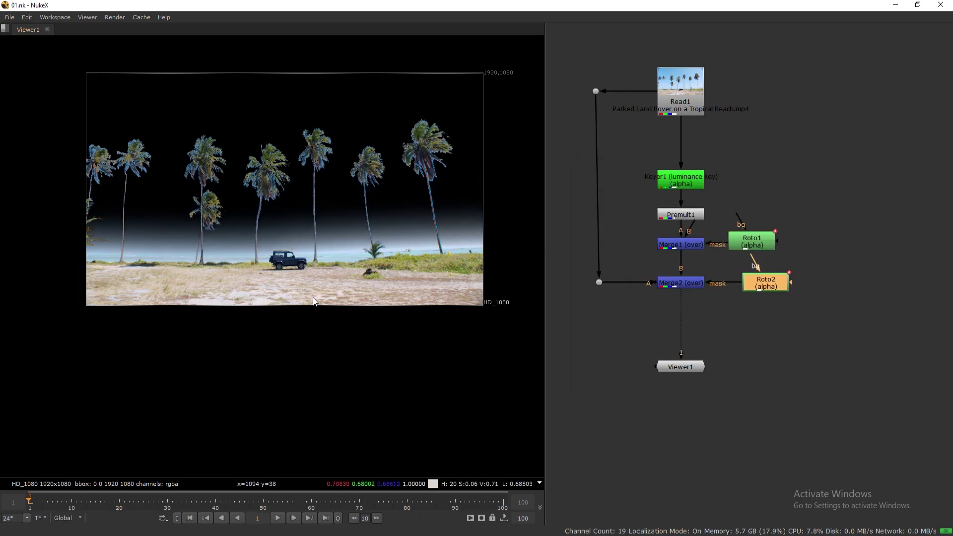
# Check the alpha channel of the Merge2 result in the viewer, and return to the colour view
pyautogui.moveTo(384, 285); pyautogui.dragTo(366, 300, button='middle')
pyautogui.press('a')
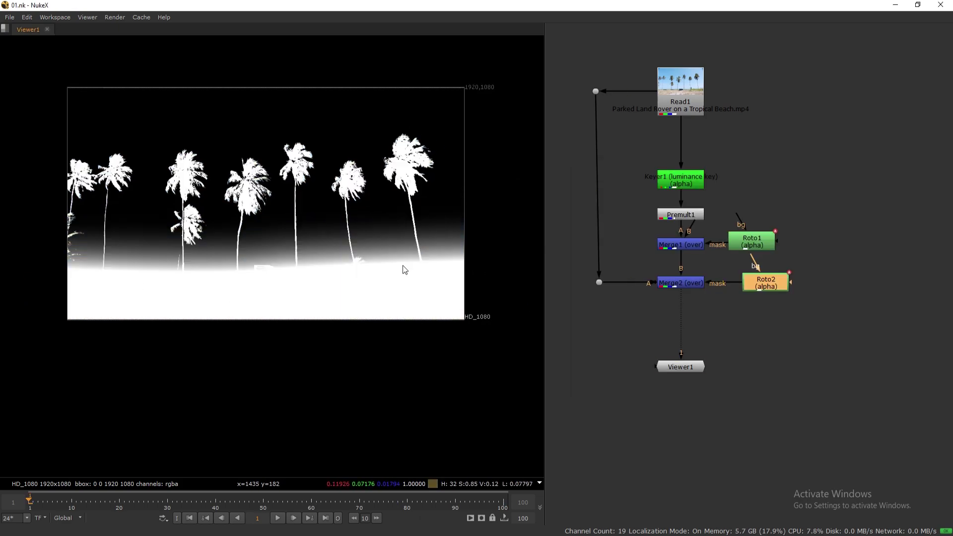
pyautogui.press('a')
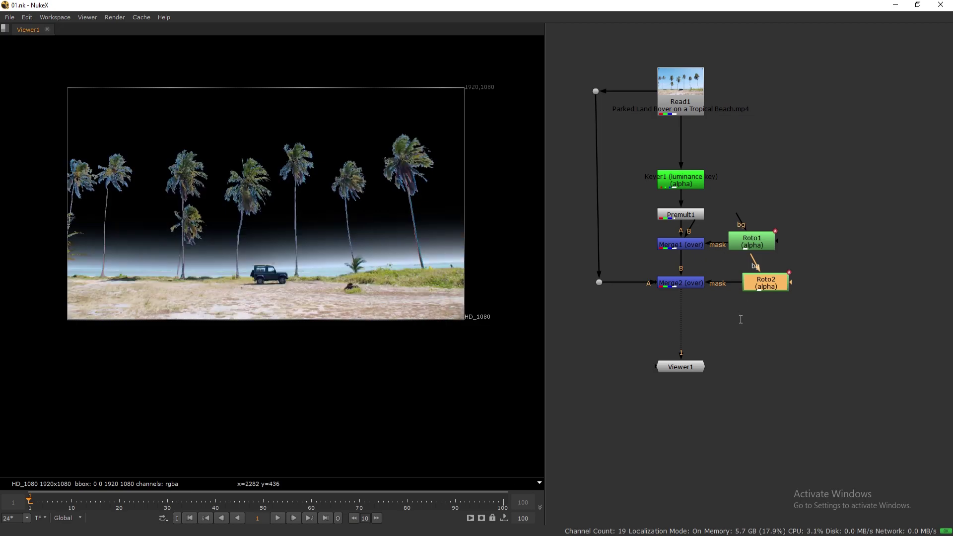
# Straighten the Dot branch and group the key, premult, merge and roto nodes in a Backdrop
pyautogui.click(599, 281)
pyautogui.moveTo(573, 149); pyautogui.dragTo(816, 326)
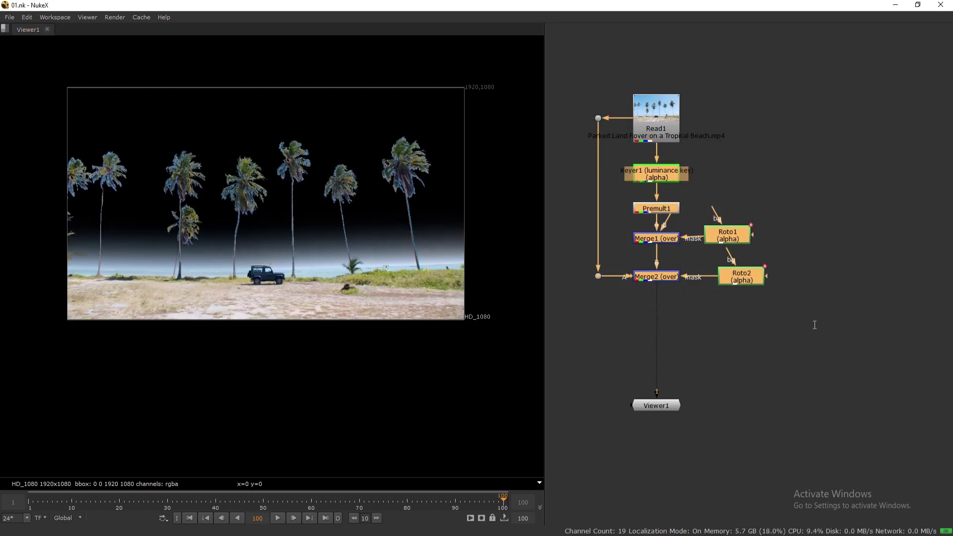
pyautogui.press('Tab')
pyautogui.write('m')
pyautogui.press('BackSpace')
pyautogui.write('back')
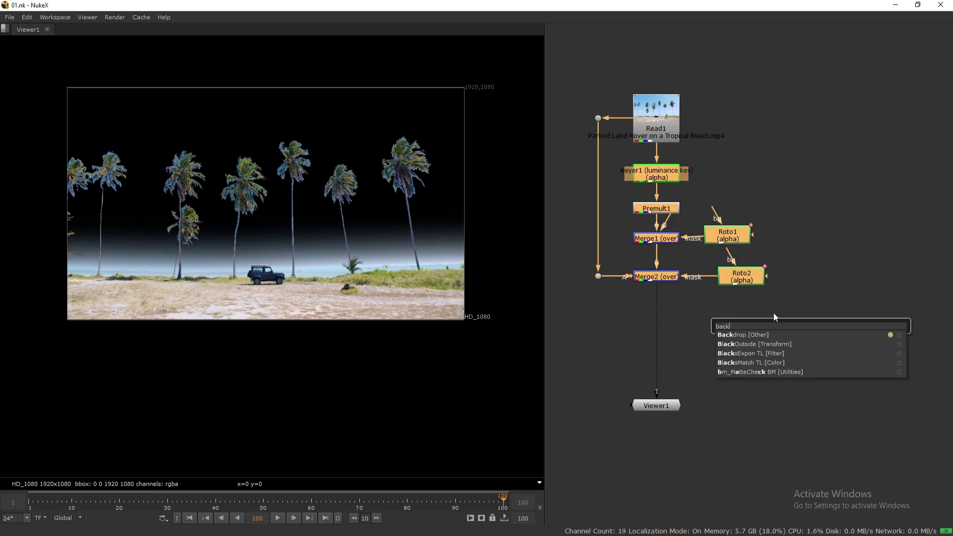
pyautogui.click(751, 335)
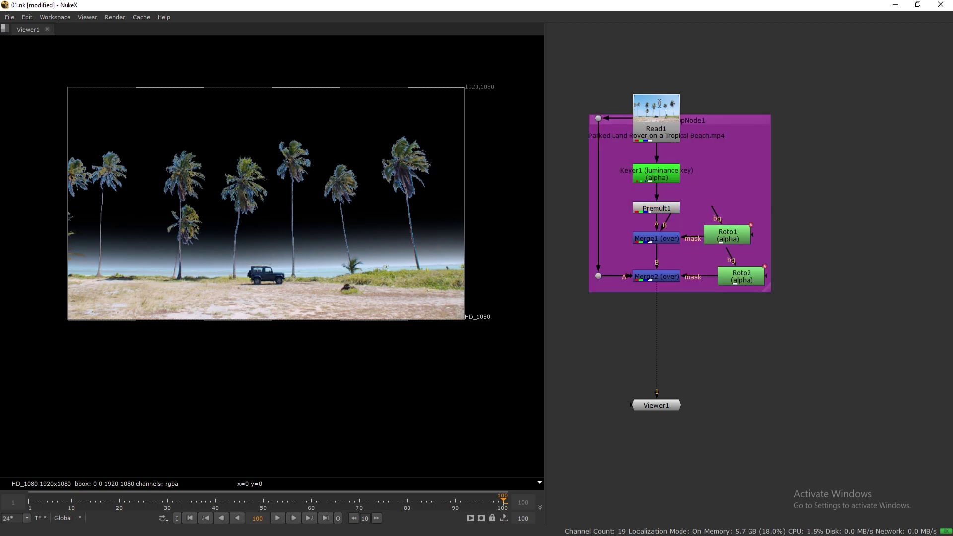
# Move Read1 above the backdrop, branch the bypass pipe from a new Dot inside it, and save the script
pyautogui.moveTo(668, 104); pyautogui.dragTo(668, 50)
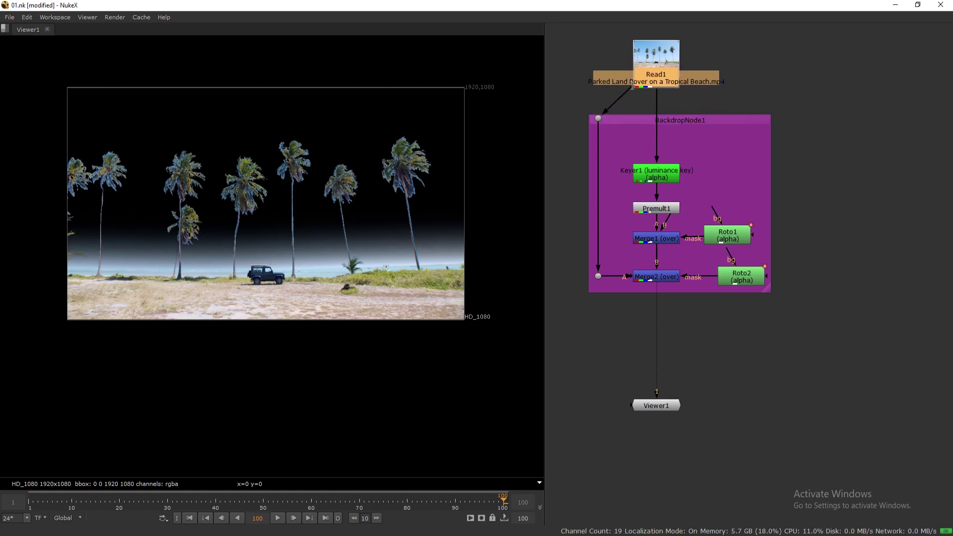
pyautogui.click(646, 113)
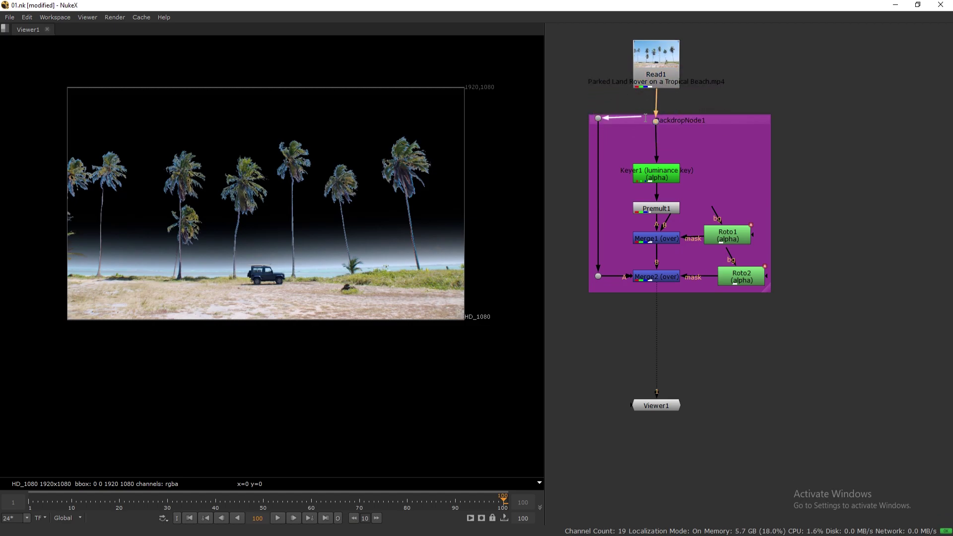
pyautogui.moveTo(656, 121); pyautogui.dragTo(656, 132)
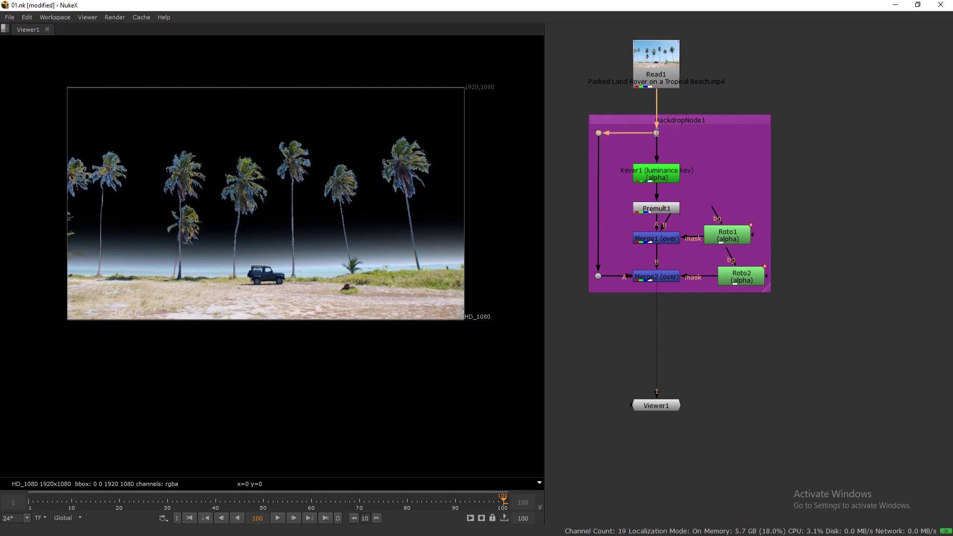
pyautogui.moveTo(663, 68)
pyautogui.mouseDown()
pyautogui.moveTo(672, 77)
pyautogui.moveTo(665, 74)
pyautogui.mouseUp()
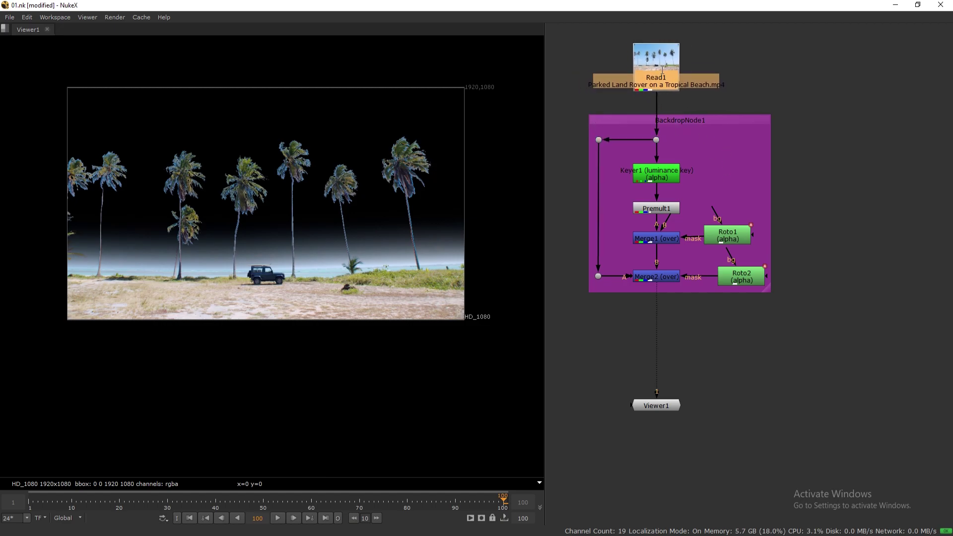
pyautogui.moveTo(769, 119); pyautogui.dragTo(753, 148, button='middle')
pyautogui.click(753, 148)
pyautogui.click(789, 154)
pyautogui.keyDown('ctrl'); pyautogui.moveTo(754, 149); pyautogui.dragTo(757, 149); pyautogui.keyUp('ctrl')
pyautogui.click(790, 187)
pyautogui.hotkey('ctrl', 's')
# Move Viewer1 further down and insert a KeyMix node between Merge2 and Viewer1
pyautogui.click(641, 434)
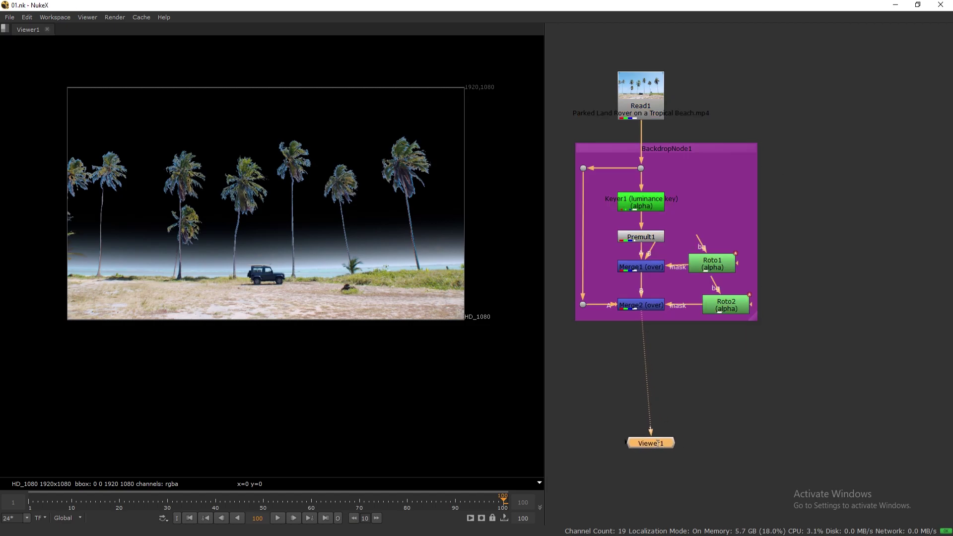
pyautogui.scroll(-3, 657, 286)
pyautogui.moveTo(657, 287); pyautogui.dragTo(662, 258, button='middle')
pyautogui.moveTo(620, 319); pyautogui.dragTo(620, 385)
pyautogui.click(655, 304)
pyautogui.press('Tab')
pyautogui.write('keymix')
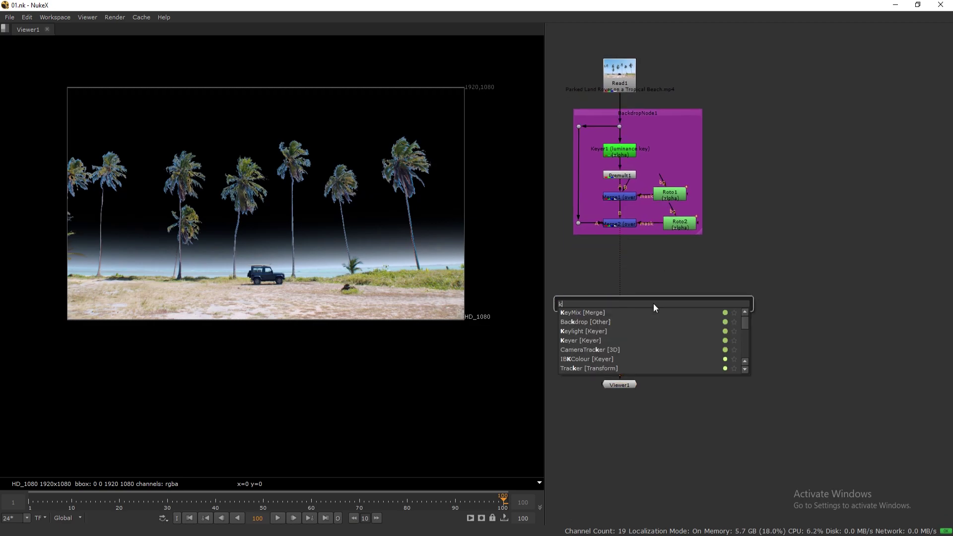
pyautogui.press('Return')
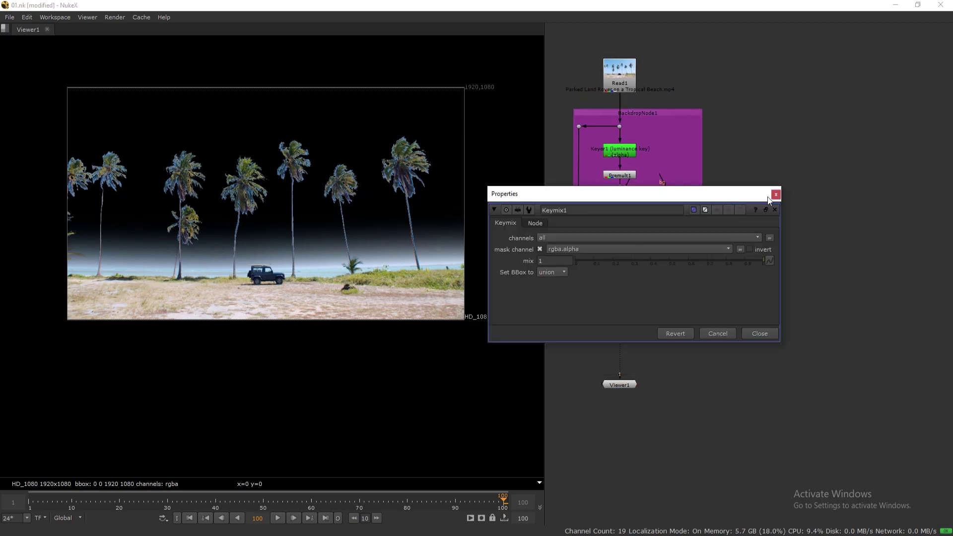
pyautogui.moveTo(767, 197); pyautogui.dragTo(492, 286)
pyautogui.moveTo(650, 304); pyautogui.dragTo(624, 288)
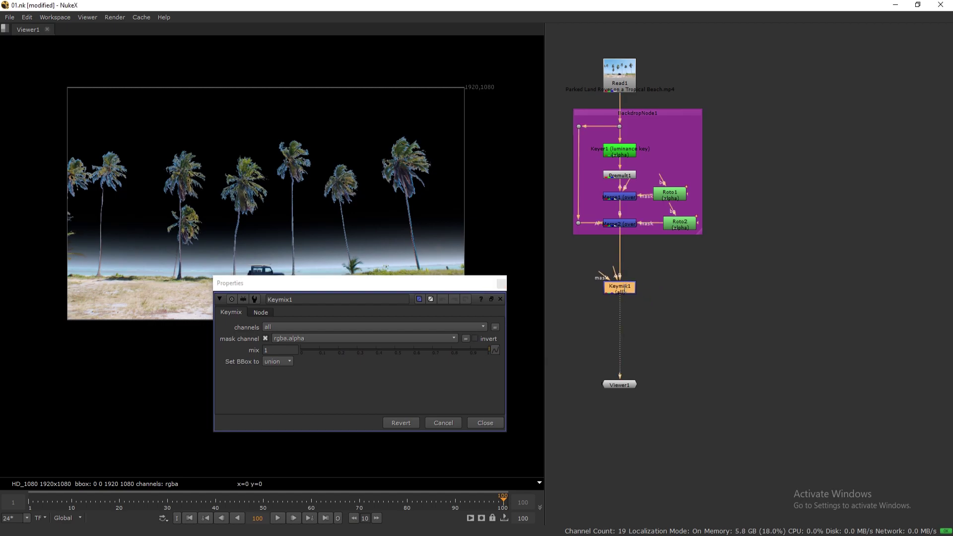
# Add a second Keyer node beside Keymix1 and connect it to Keymix1's A input
pyautogui.click(705, 315)
pyautogui.press('Tab')
pyautogui.write('ke')
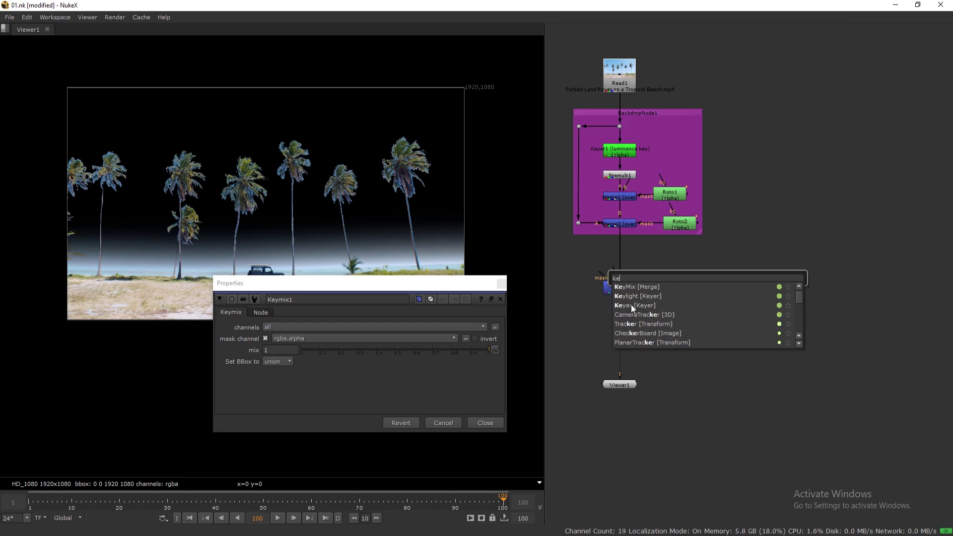
pyautogui.click(632, 306)
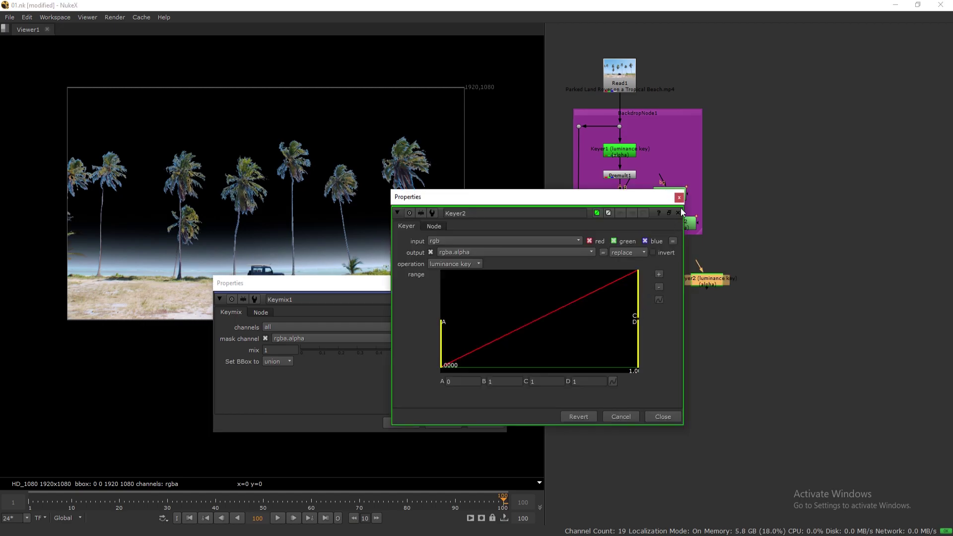
pyautogui.moveTo(615, 269); pyautogui.dragTo(740, 286)
pyautogui.moveTo(694, 163); pyautogui.dragTo(757, 152)
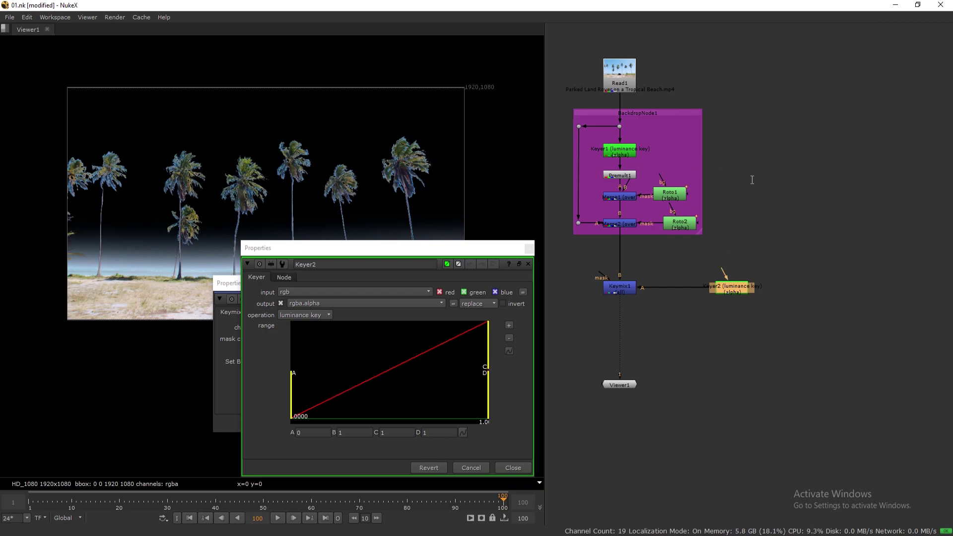
# Feed Keyer2 from Read1 through two Dots routed around the backdrop, close the open properties and save the script
pyautogui.moveTo(725, 271); pyautogui.dragTo(627, 78)
pyautogui.keyDown('ctrl'); pyautogui.moveTo(678, 186); pyautogui.dragTo(735, 73); pyautogui.keyUp('ctrl')
pyautogui.moveTo(624, 79); pyautogui.dragTo(624, 69)
pyautogui.keyDown('ctrl'); pyautogui.click(657, 71); pyautogui.keyUp('ctrl')
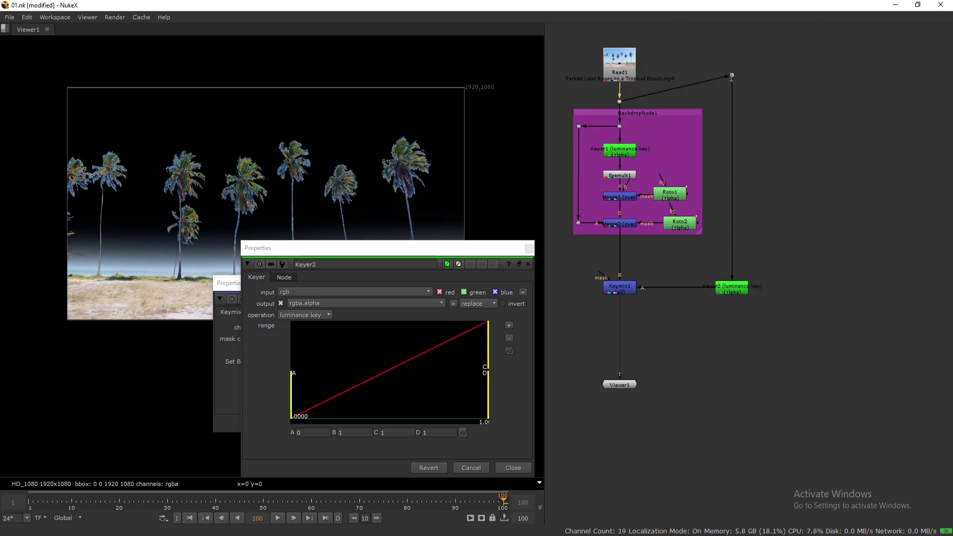
pyautogui.moveTo(622, 68); pyautogui.dragTo(621, 66)
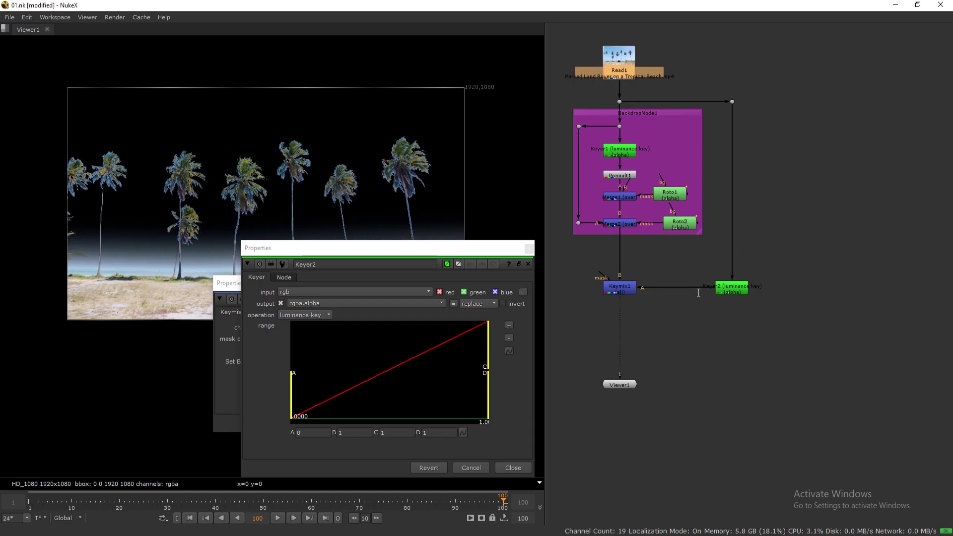
pyautogui.click(529, 250)
pyautogui.click(504, 286)
pyautogui.hotkey('ctrl', 's')
# Create a third Roto node and draw a closed ten-point shape around the rightmost palm
pyautogui.moveTo(621, 291); pyautogui.dragTo(660, 292, button='middle')
pyautogui.click(660, 290)
pyautogui.moveTo(599, 308); pyautogui.dragTo(647, 304, button='middle')
pyautogui.click(645, 303)
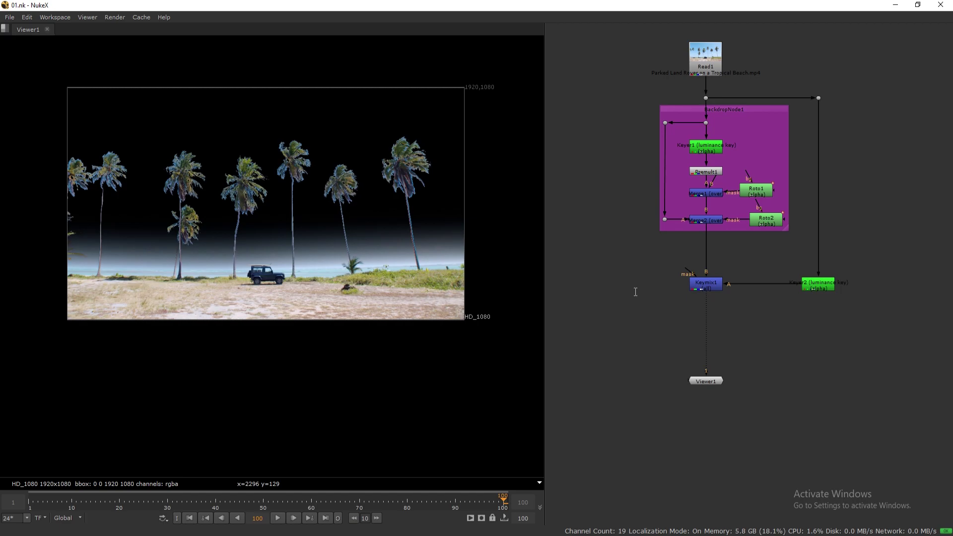
pyautogui.press('o')
pyautogui.click(412, 121)
pyautogui.click(374, 130)
pyautogui.click(368, 168)
pyautogui.click(378, 220)
pyautogui.click(395, 267)
pyautogui.click(426, 281)
pyautogui.click(455, 266)
pyautogui.click(457, 221)
pyautogui.click(448, 166)
pyautogui.click(438, 138)
pyautogui.click(413, 121)
# Shift the whole palm shape slightly at frame 1 and close the Roto3 properties
pyautogui.click(189, 517)
pyautogui.moveTo(347, 115); pyautogui.dragTo(488, 296)
pyautogui.moveTo(419, 218); pyautogui.dragTo(422, 217)
pyautogui.click(802, 190)
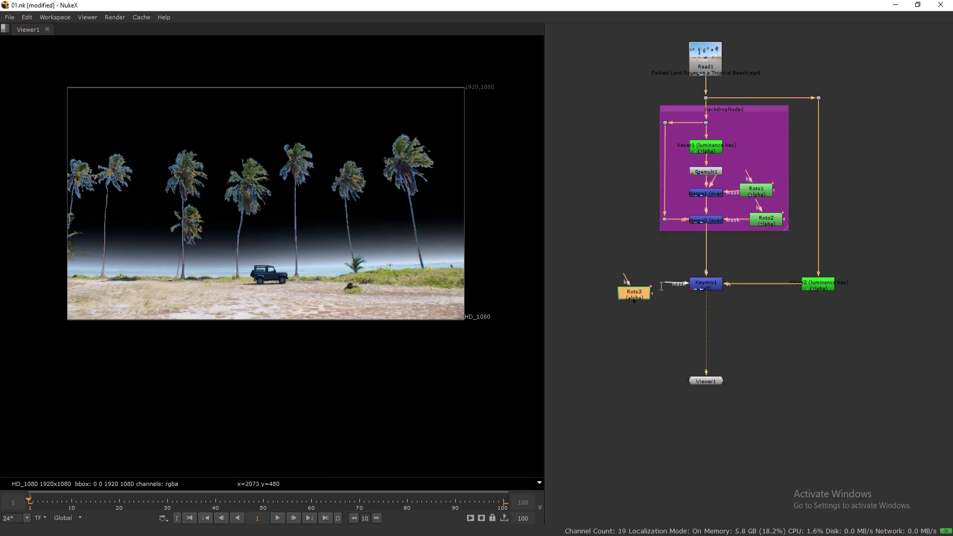
# Connect Keymix1's mask input to Roto3 and display the alpha channel in the viewer
pyautogui.moveTo(666, 283); pyautogui.dragTo(637, 293)
pyautogui.click(89, 42)
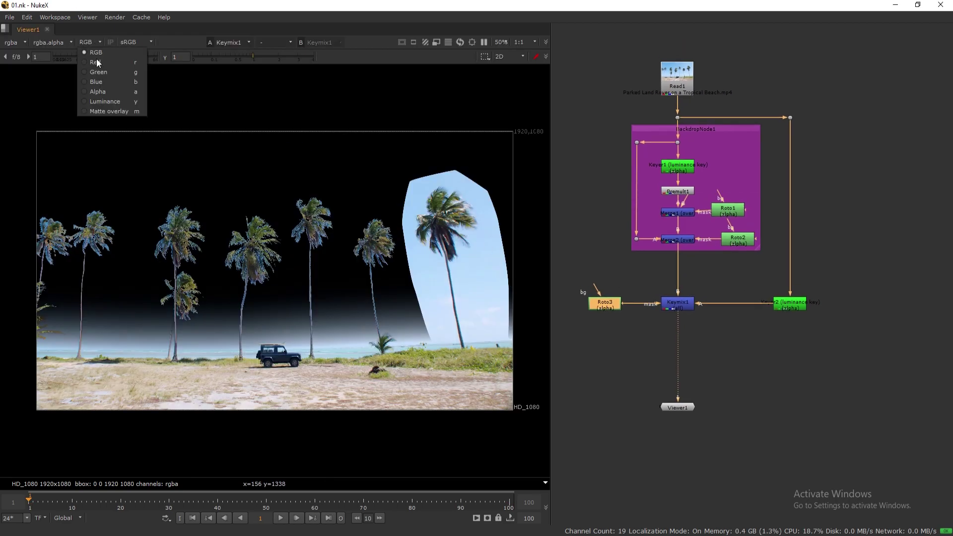
pyautogui.click(99, 95)
# Move Viewer1 aside, disconnect Keymix1's B input from Merge2 to isolate the masked palm, and save the script
pyautogui.click(688, 306)
pyautogui.moveTo(684, 407); pyautogui.dragTo(771, 399)
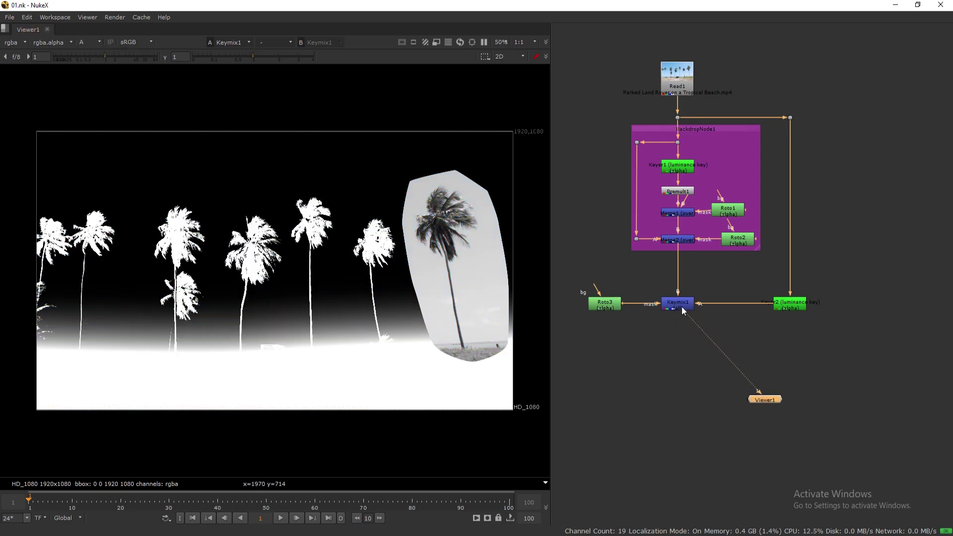
pyautogui.click(683, 307)
pyautogui.press('1')
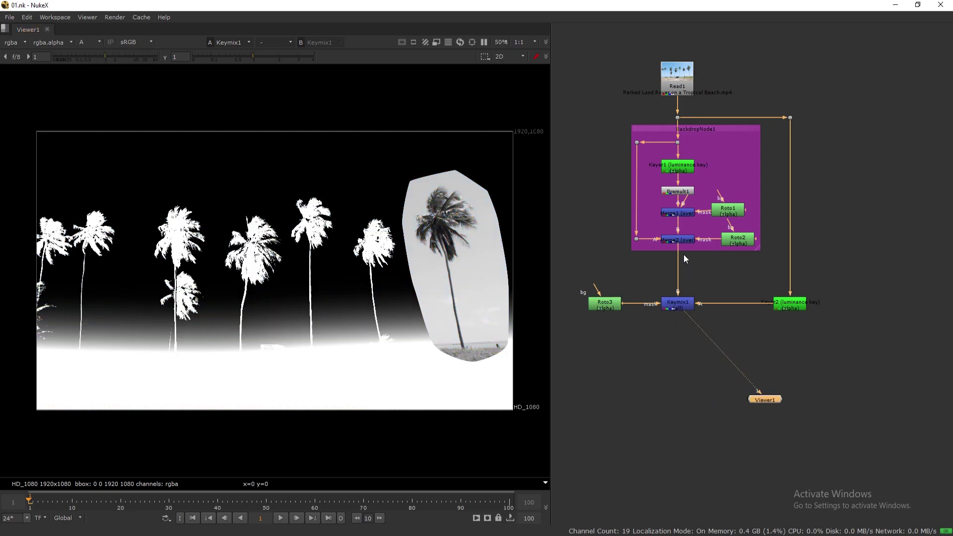
pyautogui.moveTo(681, 286); pyautogui.dragTo(680, 304)
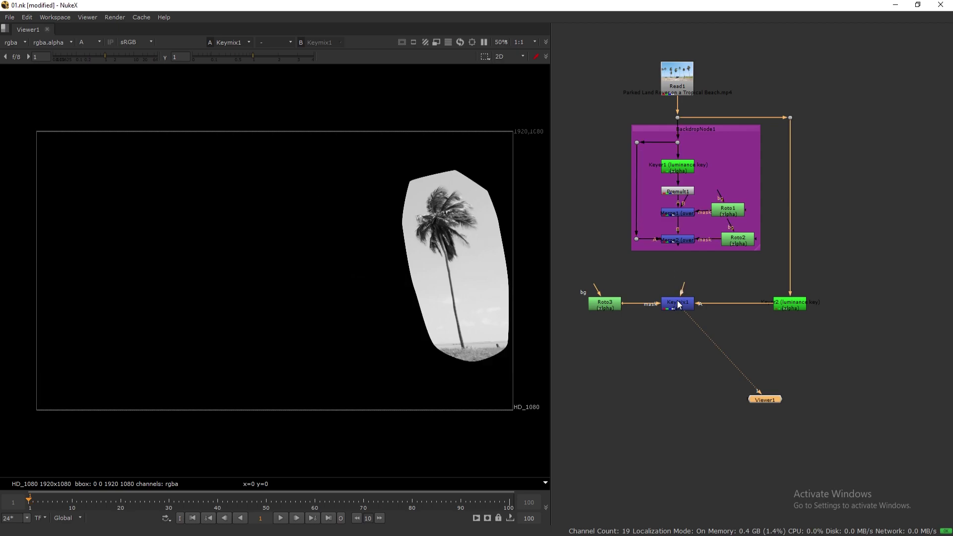
pyautogui.hotkey('ctrl', 's')
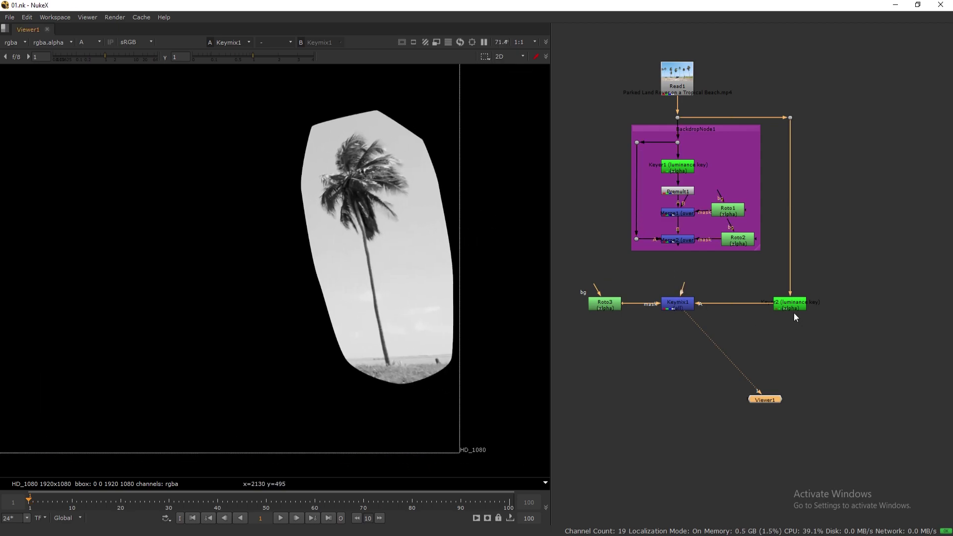
# Invert Keyer2's luminance key, set its range to A about 0.133 and B about 0.564, and close its properties
pyautogui.doubleClick(791, 305)
pyautogui.moveTo(674, 239); pyautogui.dragTo(722, 251)
pyautogui.moveTo(856, 222); pyautogui.dragTo(814, 223)
pyautogui.moveTo(723, 251); pyautogui.dragTo(730, 252)
pyautogui.moveTo(815, 224); pyautogui.dragTo(809, 224)
pyautogui.click(883, 159)
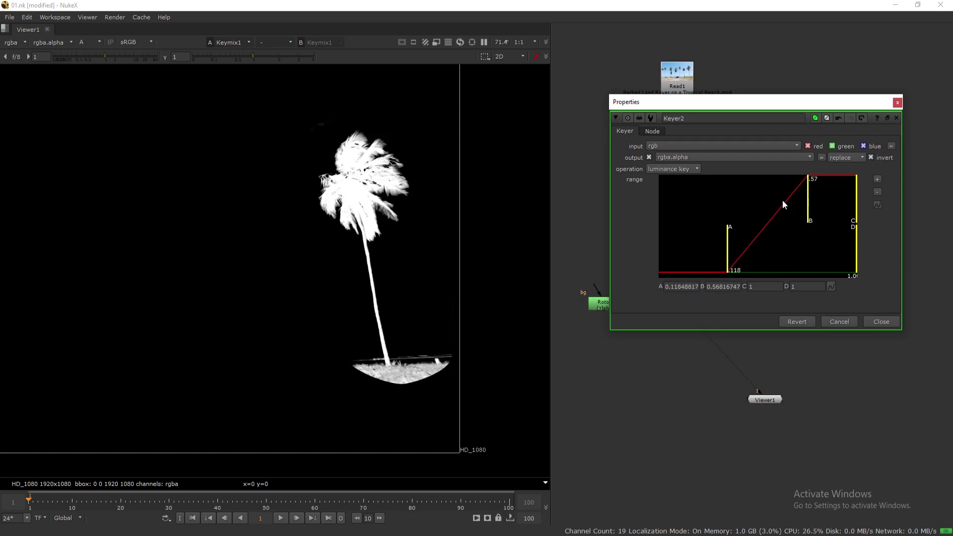
pyautogui.moveTo(809, 218); pyautogui.dragTo(809, 219)
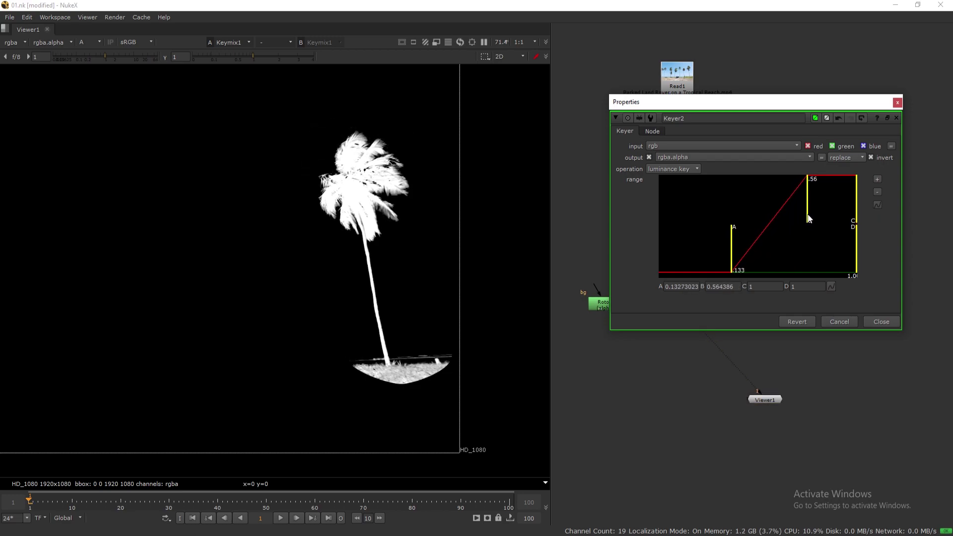
pyautogui.click(898, 102)
# Reconnect Keymix1's B input to Merge2 and switch the viewer back to RGB
pyautogui.moveTo(684, 256); pyautogui.dragTo(678, 240)
pyautogui.click(95, 46)
pyautogui.click(96, 55)
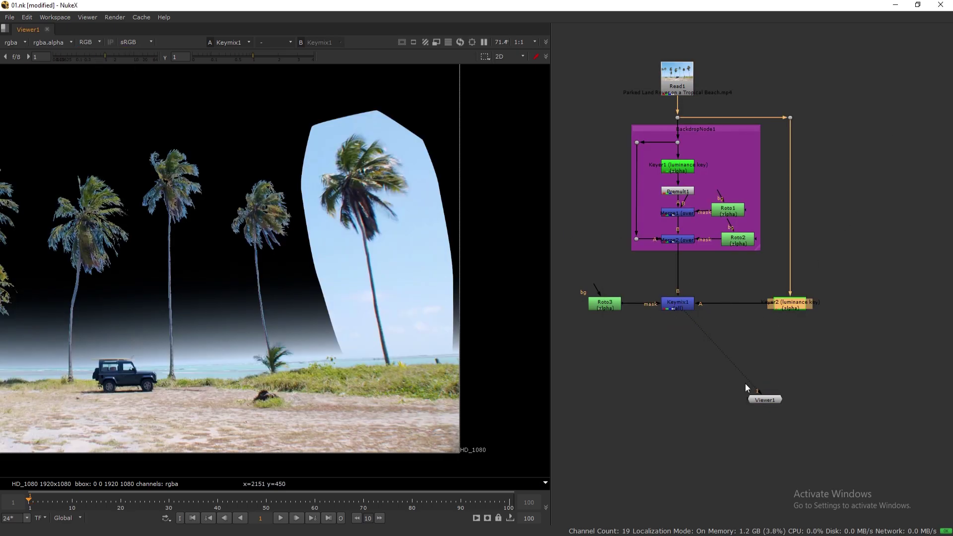
# Align Viewer1 below Keymix1 and insert a Premult node between Keyer2 and Keymix1
pyautogui.moveTo(767, 400); pyautogui.dragTo(687, 411)
pyautogui.click(725, 346)
pyautogui.press('Tab')
pyautogui.write('prem')
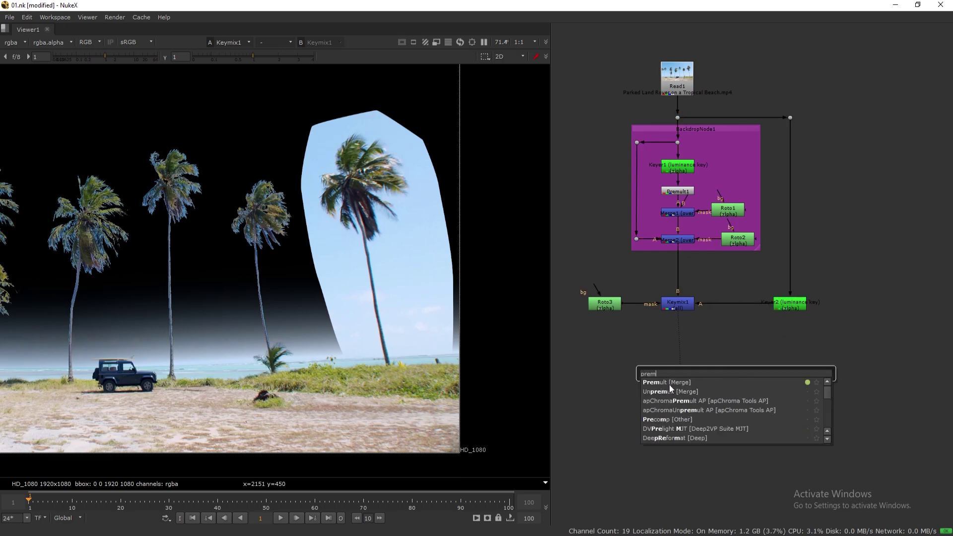
pyautogui.press('Return')
pyautogui.moveTo(729, 345); pyautogui.dragTo(743, 304)
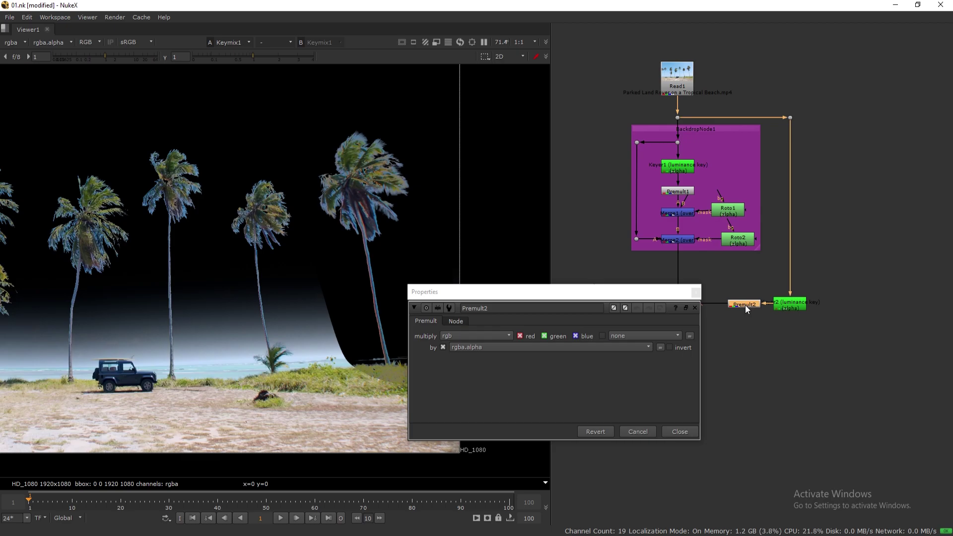
# Close Premult2's properties, cut Merge2, Roto2 and their input dot out of BackdropNode1 and paste them below Keymix1
pyautogui.click(696, 293)
pyautogui.click(681, 410)
pyautogui.moveTo(708, 349); pyautogui.dragTo(718, 321, button='middle')
pyautogui.click(748, 211)
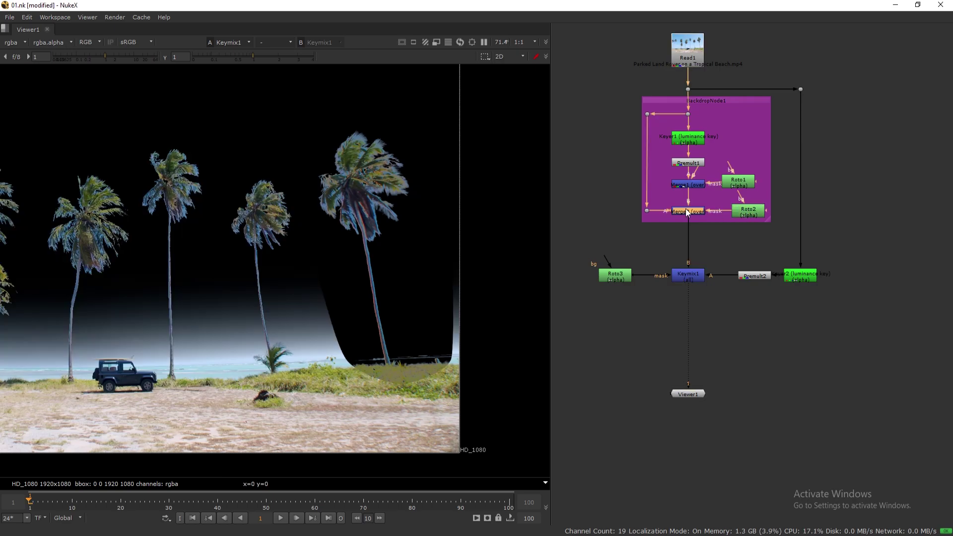
pyautogui.moveTo(623, 200); pyautogui.dragTo(777, 224)
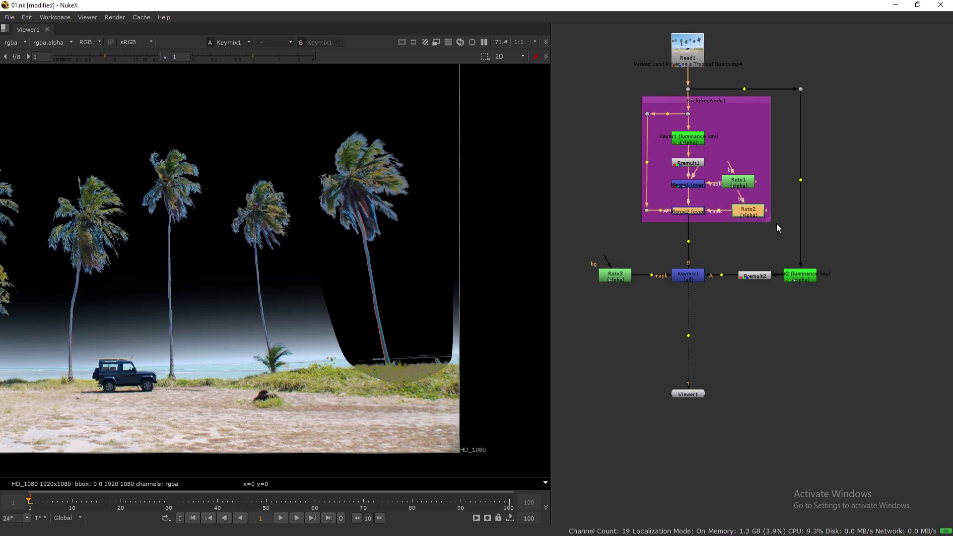
pyautogui.press('Delete')
pyautogui.click(737, 374)
pyautogui.hotkey('ctrl', 'z')
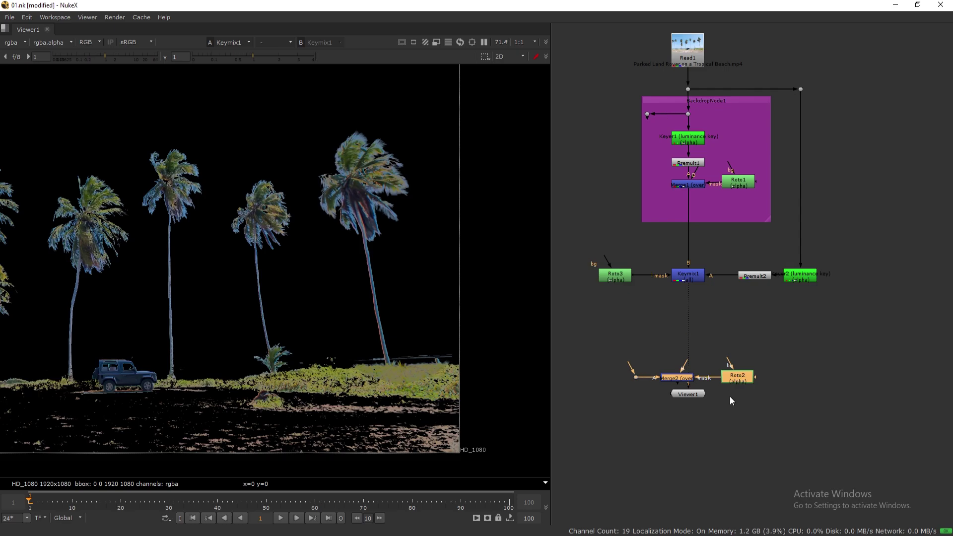
# Insert Merge2 between Keymix1 and Viewer1, space out Roto2, and reconnect Merge2's A input dot to the source dot
pyautogui.moveTo(728, 396); pyautogui.dragTo(712, 341, button='middle')
pyautogui.moveTo(705, 322); pyautogui.dragTo(810, 322)
pyautogui.click(713, 322)
pyautogui.moveTo(643, 310); pyautogui.dragTo(660, 57)
pyautogui.moveTo(660, 57); pyautogui.dragTo(593, 57)
pyautogui.moveTo(648, 321); pyautogui.dragTo(581, 320)
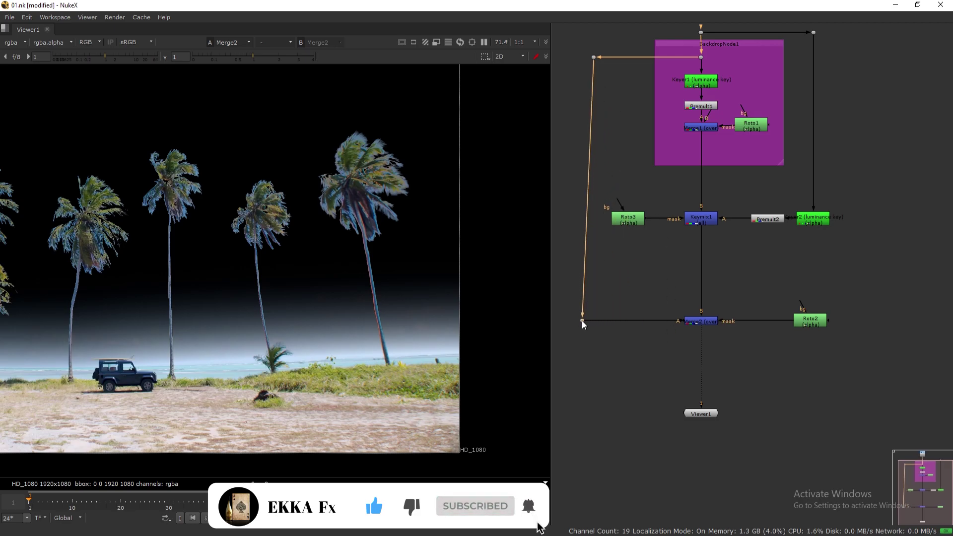
# Straighten the two dots on Merge2's A line and move the Keymix1 row closer to BackdropNode1
pyautogui.moveTo(594, 57); pyautogui.dragTo(584, 59)
pyautogui.moveTo(599, 186); pyautogui.dragTo(827, 246)
pyautogui.moveTo(815, 219); pyautogui.dragTo(814, 196)
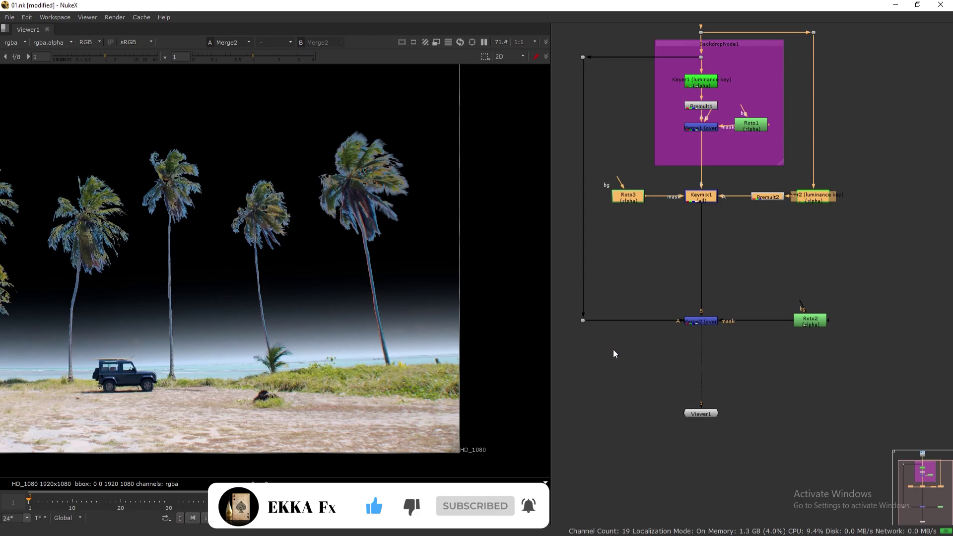
# Add a backdrop labelled "ground roto" around Merge2, Roto2 and their dot, close its properties and save the script
pyautogui.moveTo(565, 300); pyautogui.dragTo(853, 347)
pyautogui.press('Tab')
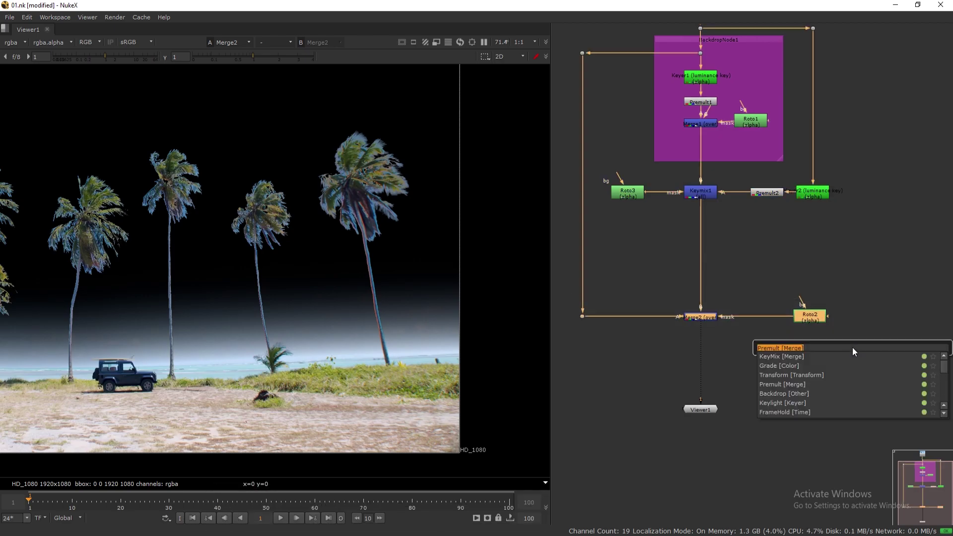
pyautogui.write('back')
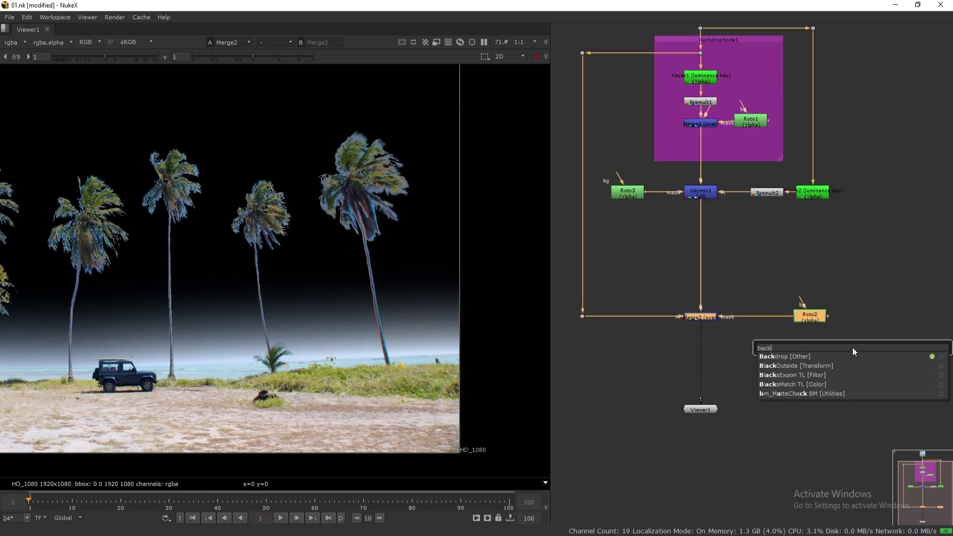
pyautogui.click(813, 356)
pyautogui.doubleClick(810, 281)
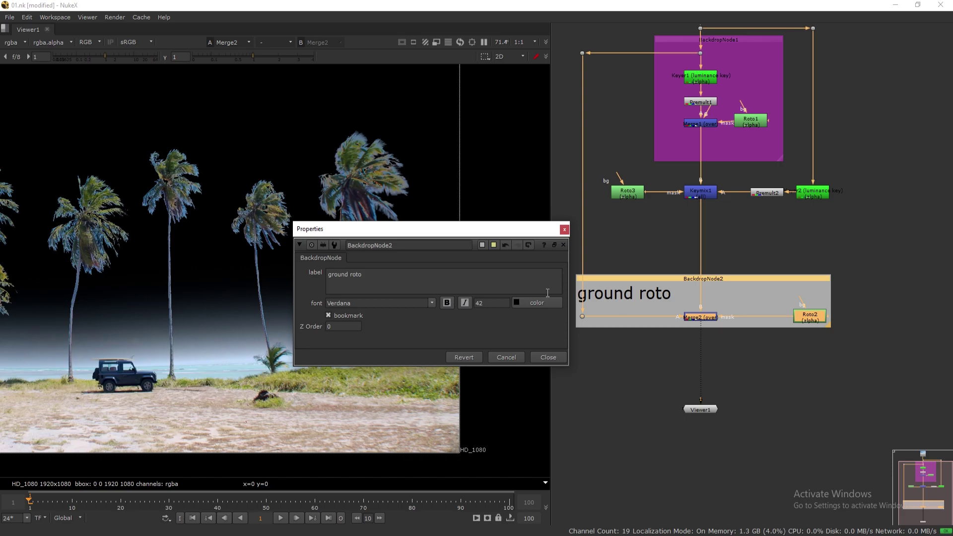
pyautogui.click(546, 357)
pyautogui.click(634, 369)
pyautogui.hotkey('ctrl', 's')
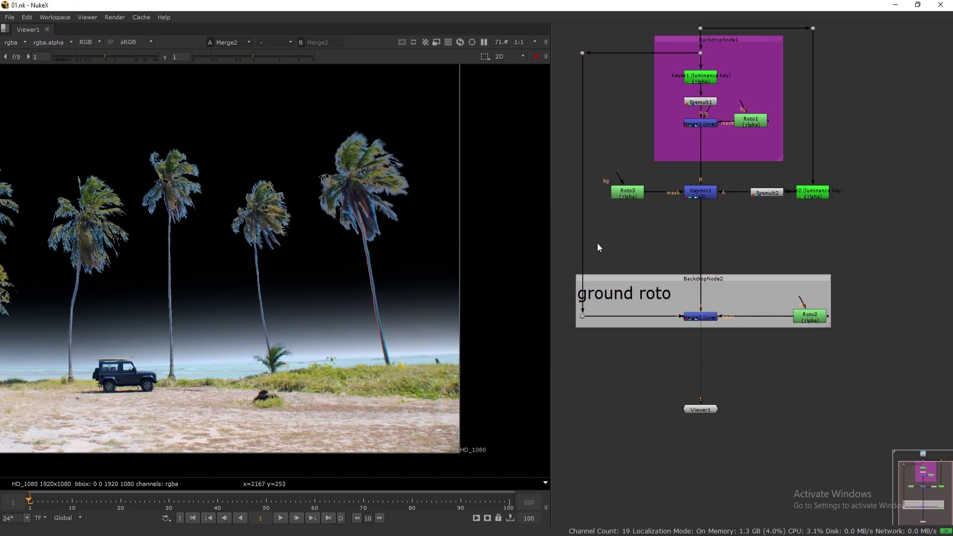
# Move Viewer1 further down, then copy Keymix1, Premult2 and Keyer2 and paste the duplicates below them
pyautogui.moveTo(700, 409); pyautogui.dragTo(698, 425)
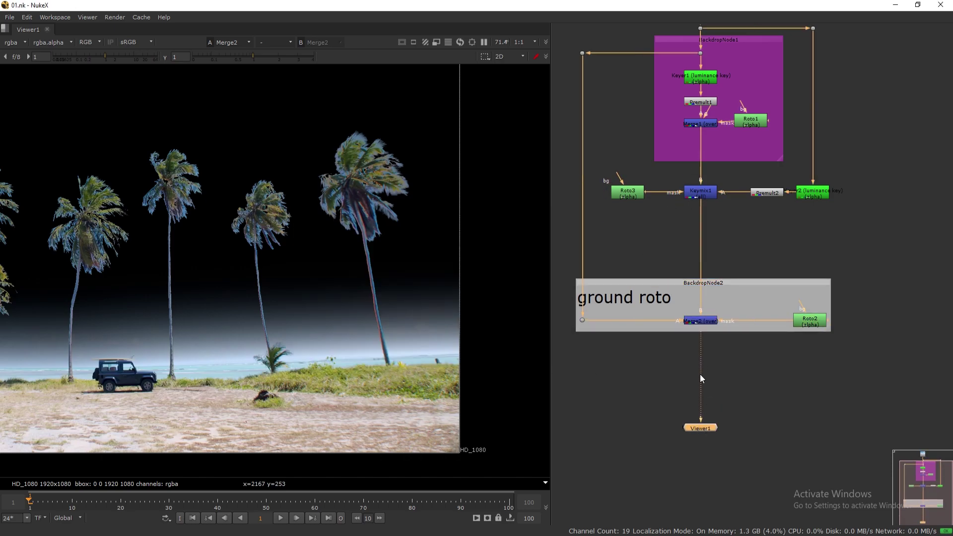
pyautogui.moveTo(358, 262); pyautogui.dragTo(447, 252, button='middle')
pyautogui.click(709, 201)
pyautogui.moveTo(670, 182); pyautogui.dragTo(835, 221)
pyautogui.moveTo(594, 170); pyautogui.dragTo(858, 237)
pyautogui.moveTo(676, 187); pyautogui.dragTo(877, 233)
pyautogui.click(729, 244)
pyautogui.hotkey('ctrl', 'v')
# Insert Keymix2 between Keymix1 and Merge2, and connect Keyer3's input to the Read1 source line through a new dot
pyautogui.moveTo(598, 243); pyautogui.dragTo(701, 249)
pyautogui.click(736, 262)
pyautogui.click(760, 233)
pyautogui.click(806, 247)
pyautogui.moveTo(849, 241); pyautogui.dragTo(854, 42)
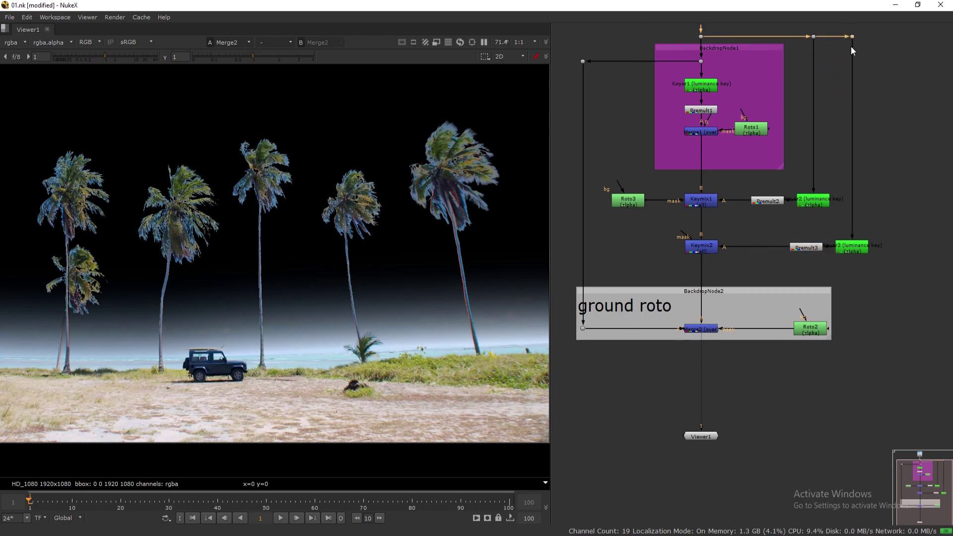
# Create Roto4 and draw a closed Bezier around the second palm from the right, including its trunk base
pyautogui.press('o')
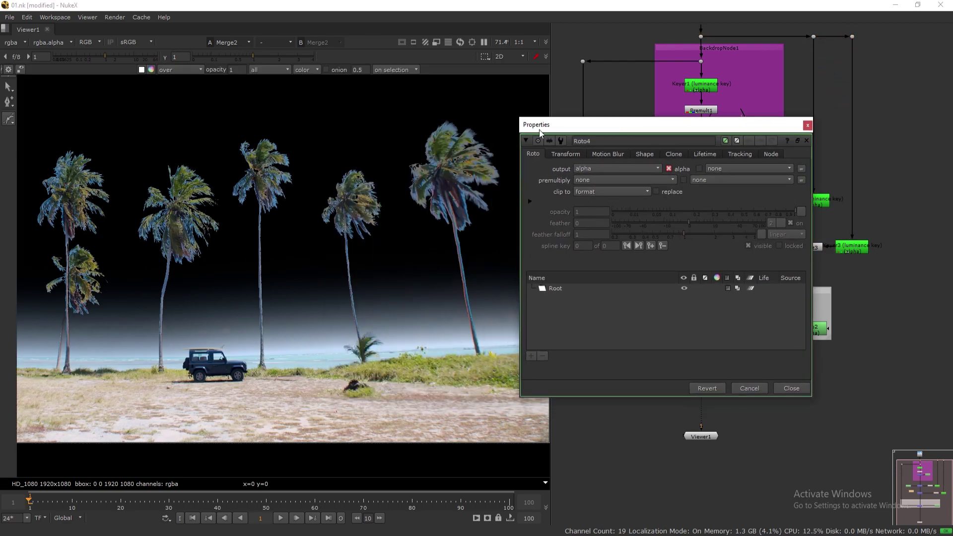
pyautogui.click(333, 160)
pyautogui.click(305, 214)
pyautogui.click(303, 288)
pyautogui.click(410, 280)
pyautogui.click(400, 226)
pyautogui.click(385, 172)
pyautogui.click(363, 129)
# Adjust Roto4's shape on the palm's left side at frame 100, and connect the node to Keymix2's mask input
pyautogui.click(328, 517)
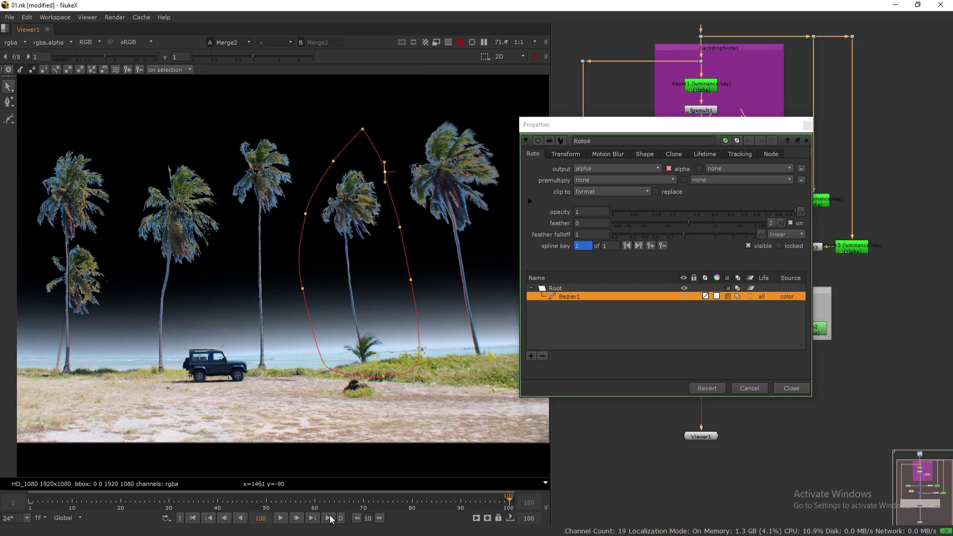
pyautogui.moveTo(305, 214); pyautogui.dragTo(303, 213)
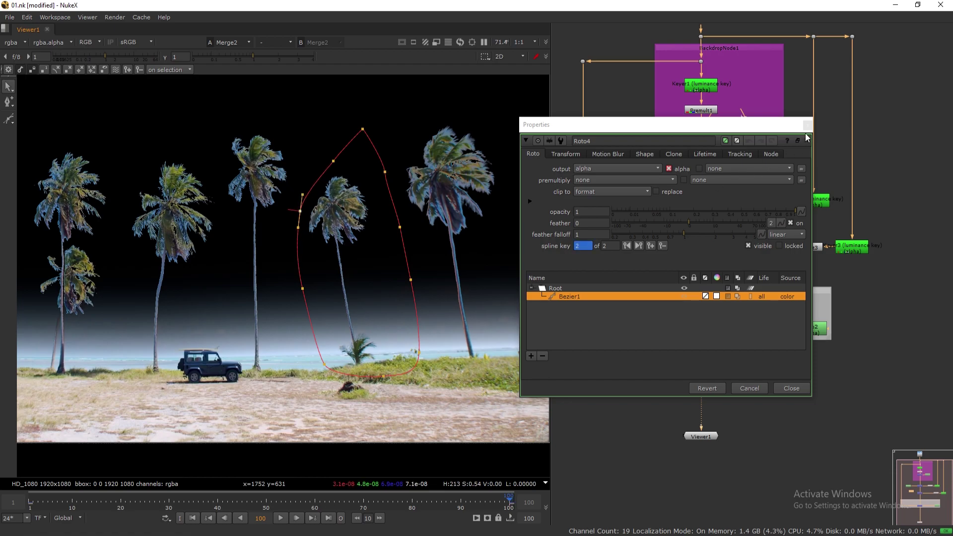
pyautogui.click(806, 140)
pyautogui.moveTo(654, 239); pyautogui.dragTo(653, 249)
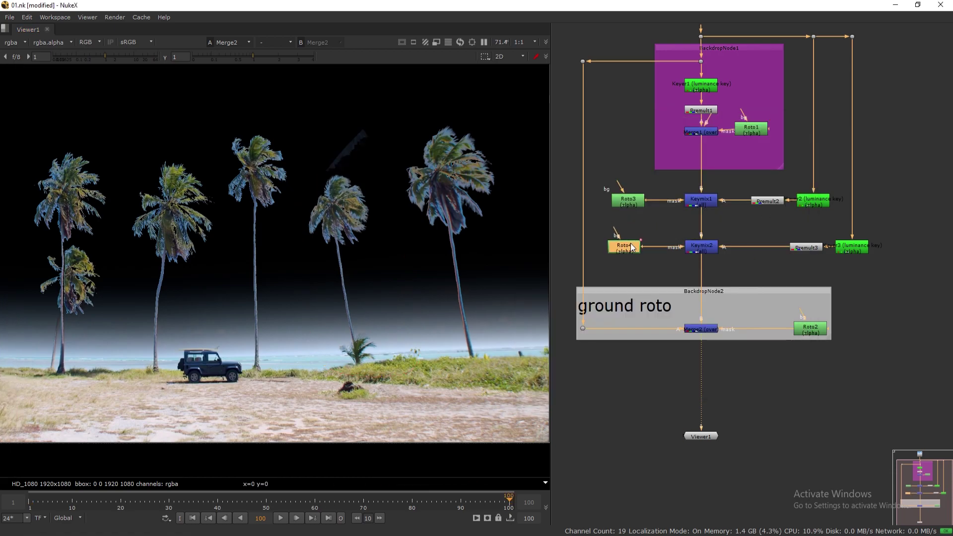
# Set point B of Keyer3's luminance range to about 0.542 and close its properties
pyautogui.doubleClick(846, 246)
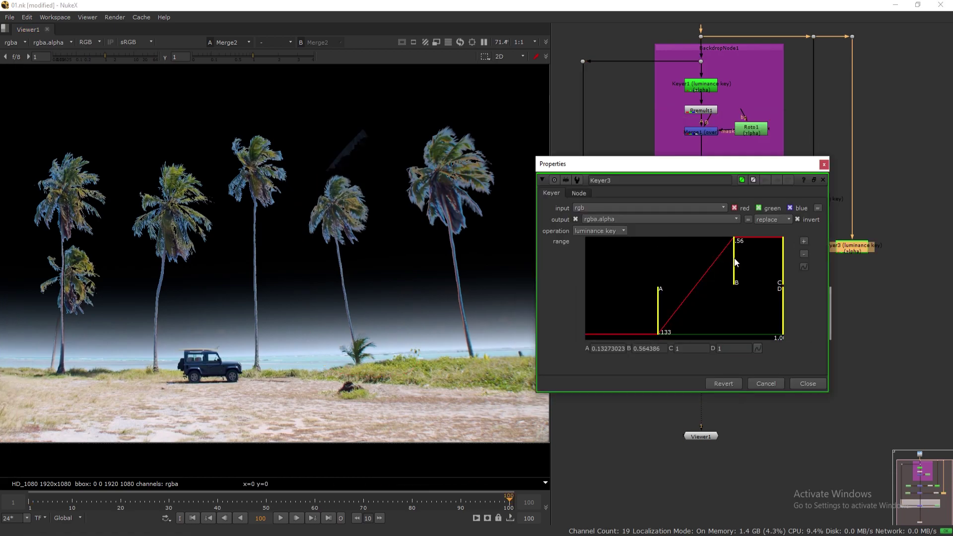
pyautogui.click(823, 179)
pyautogui.click(705, 249)
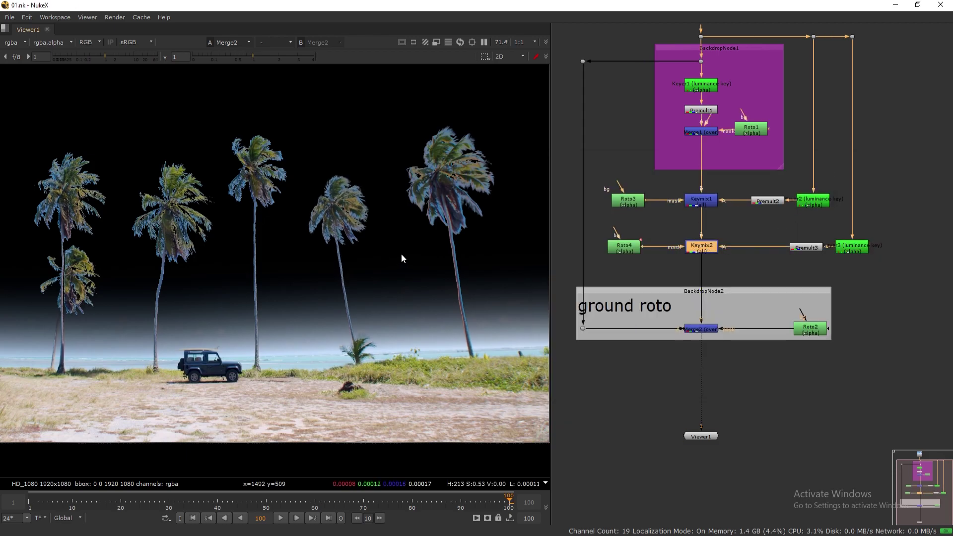
# Tidy the keyer branches by moving Keyer2, Keyer3 and their Premult nodes and dots inward and raising the Keymix2 row
pyautogui.moveTo(597, 227); pyautogui.dragTo(904, 266)
pyautogui.moveTo(832, 148); pyautogui.dragTo(830, 180, button='middle')
pyautogui.moveTo(822, 50); pyautogui.dragTo(746, 255)
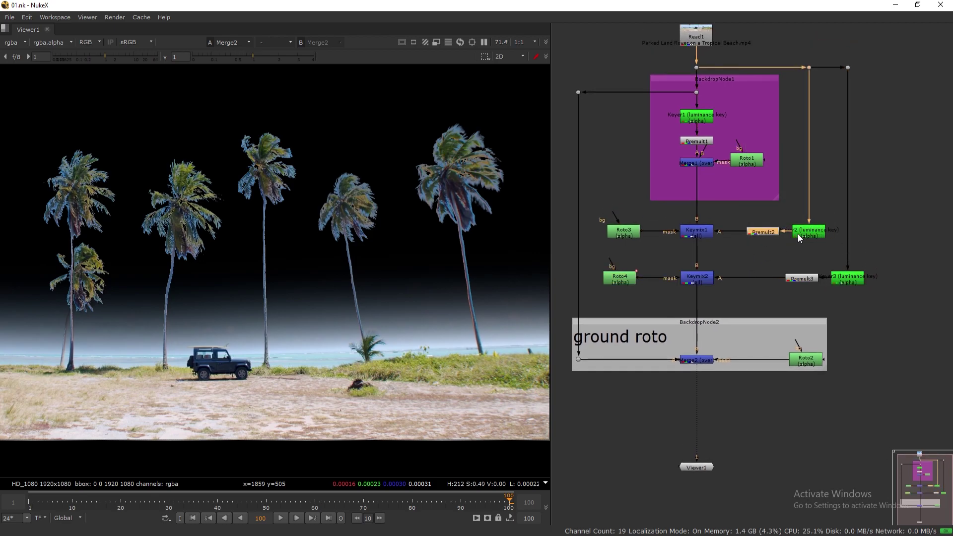
pyautogui.moveTo(841, 51); pyautogui.dragTo(741, 263)
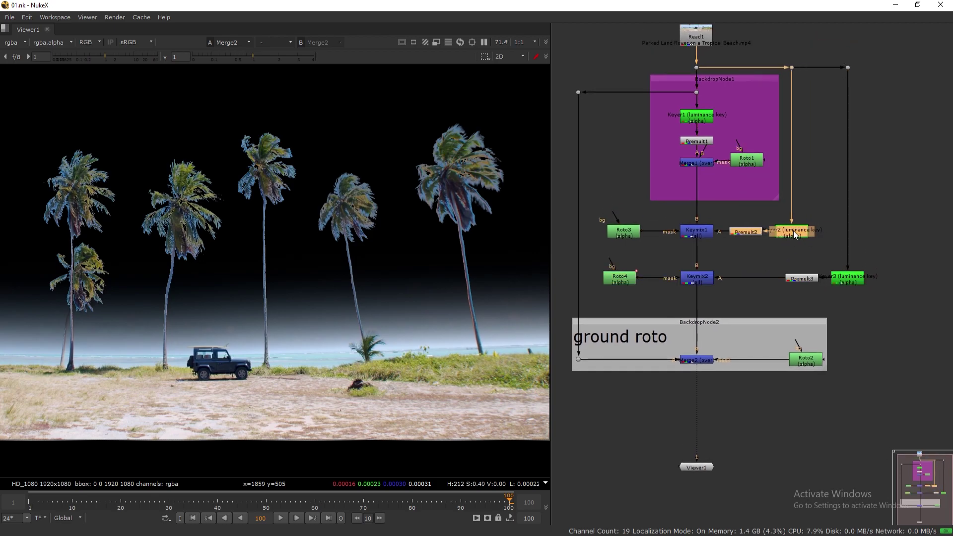
pyautogui.moveTo(892, 50); pyautogui.dragTo(784, 311)
pyautogui.moveTo(850, 278)
pyautogui.mouseDown()
pyautogui.moveTo(841, 279)
pyautogui.moveTo(851, 280)
pyautogui.mouseUp()
pyautogui.moveTo(899, 256); pyautogui.dragTo(767, 296)
pyautogui.moveTo(850, 276); pyautogui.dragTo(833, 276)
pyautogui.click(860, 149)
pyautogui.moveTo(585, 256); pyautogui.dragTo(847, 262)
pyautogui.click(847, 299)
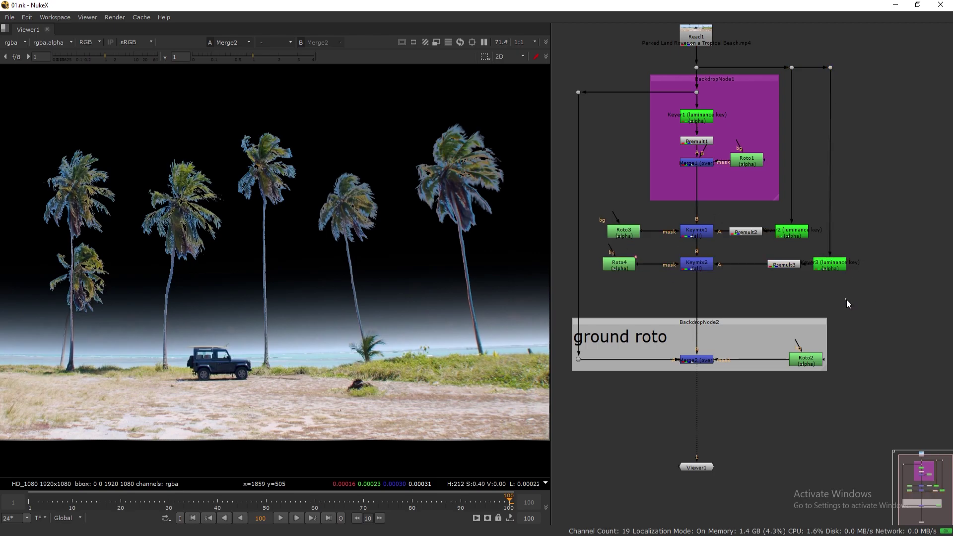
# Reduce BackdropNode1's height, move the aligned Keymix1 and Keymix2 rows up beneath it, and save the script
pyautogui.moveTo(778, 199); pyautogui.dragTo(782, 186)
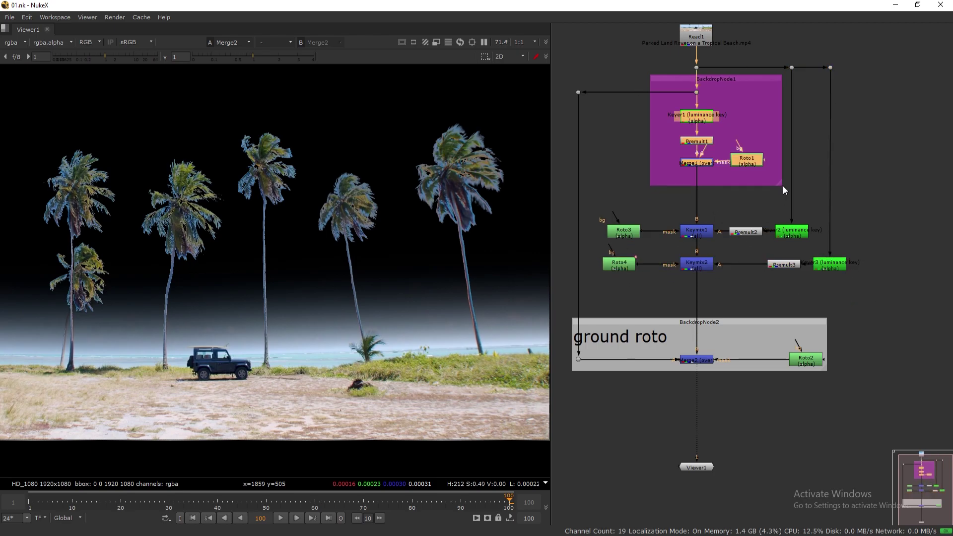
pyautogui.moveTo(629, 235); pyautogui.dragTo(624, 236)
pyautogui.moveTo(588, 196); pyautogui.dragTo(874, 295)
pyautogui.moveTo(844, 264); pyautogui.dragTo(841, 241)
pyautogui.click(826, 271)
pyautogui.hotkey('ctrl', 's')
# Copy Keymix2, Premult3 and Keyer3, paste them below, and insert Keymix3 between Keymix2 and Merge2
pyautogui.moveTo(668, 224); pyautogui.dragTo(899, 266)
pyautogui.hotkey('ctrl', 'c')
pyautogui.click(748, 283)
pyautogui.hotkey('ctrl', 'v')
pyautogui.moveTo(618, 291); pyautogui.dragTo(701, 278)
pyautogui.click(747, 283)
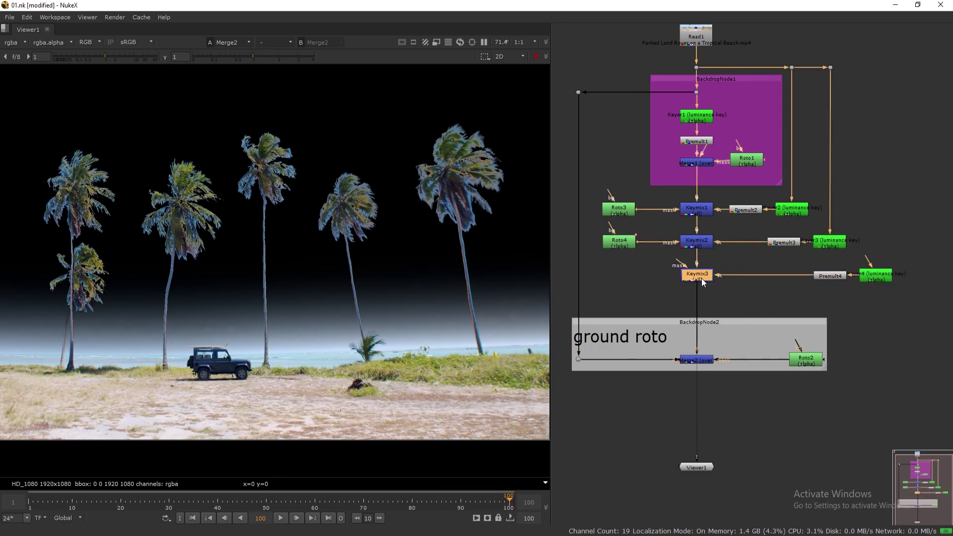
# Move Premult3 and Premult4 closer to their Keymix nodes, and connect Keyer4 to the source line through a new dot
pyautogui.moveTo(788, 257); pyautogui.dragTo(910, 288)
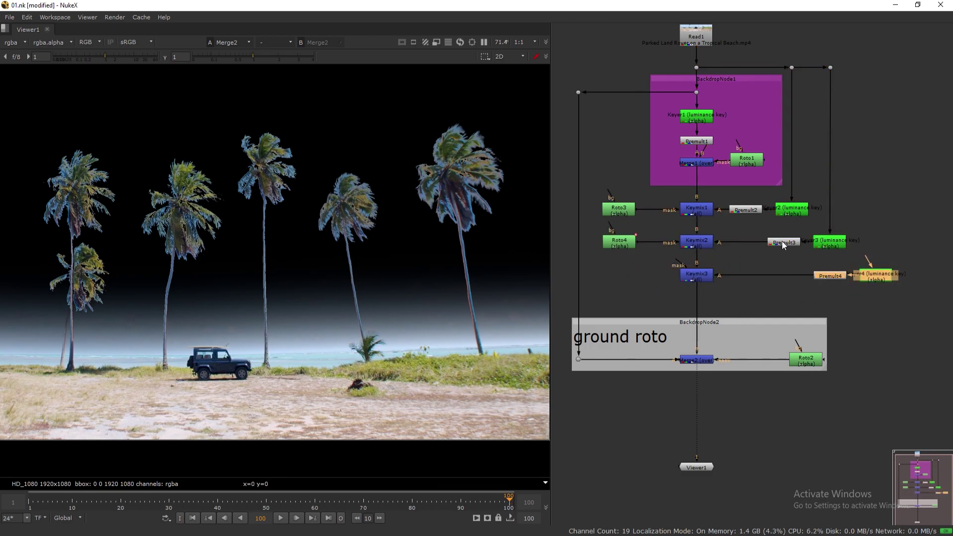
pyautogui.moveTo(784, 243); pyautogui.dragTo(745, 242)
pyautogui.moveTo(826, 281); pyautogui.dragTo(819, 280)
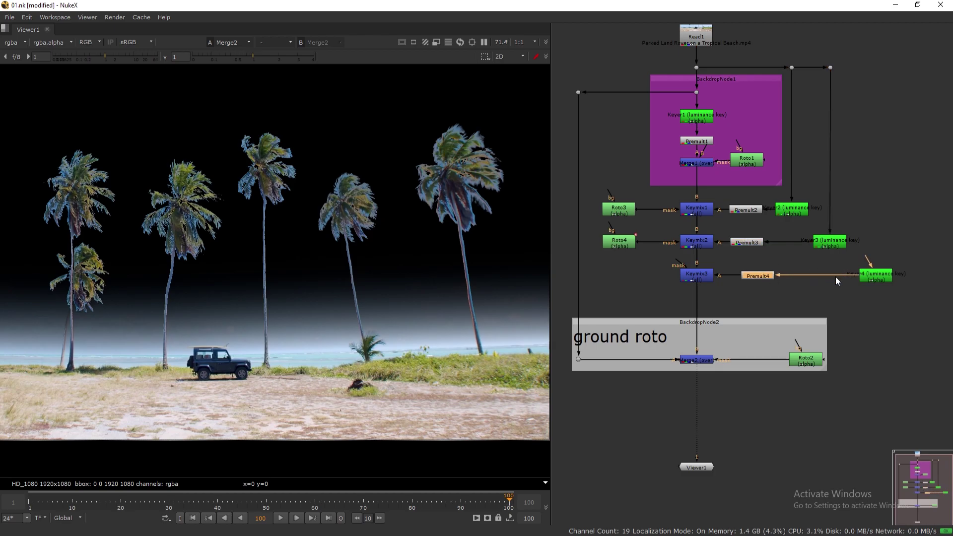
pyautogui.moveTo(867, 254); pyautogui.dragTo(830, 67)
pyautogui.keyDown('ctrl'); pyautogui.moveTo(853, 166); pyautogui.dragTo(875, 66); pyautogui.keyUp('ctrl')
pyautogui.moveTo(874, 64); pyautogui.dragTo(865, 54, button='middle')
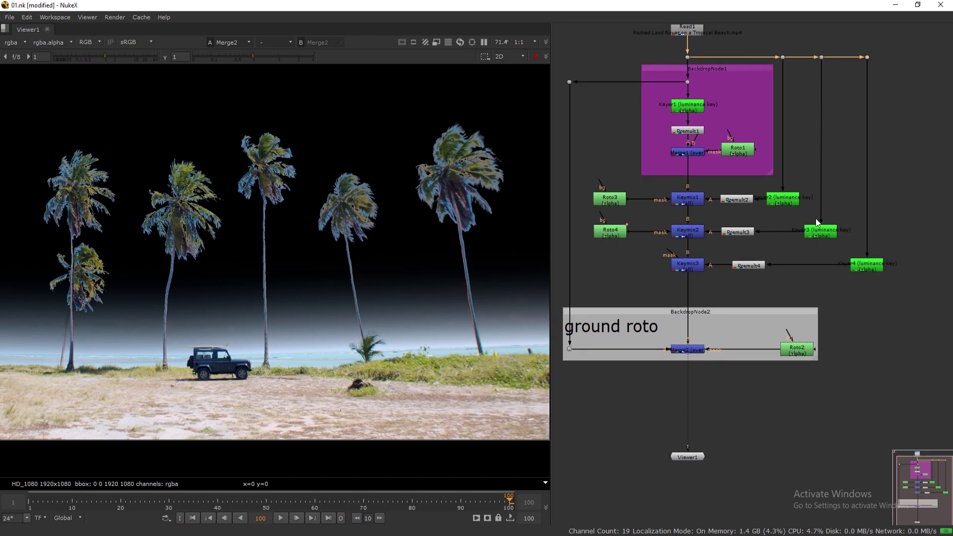
# Create Roto5 and draw a closed Bezier around the tall middle palm behind the car, from crown to trunk base
pyautogui.press('o')
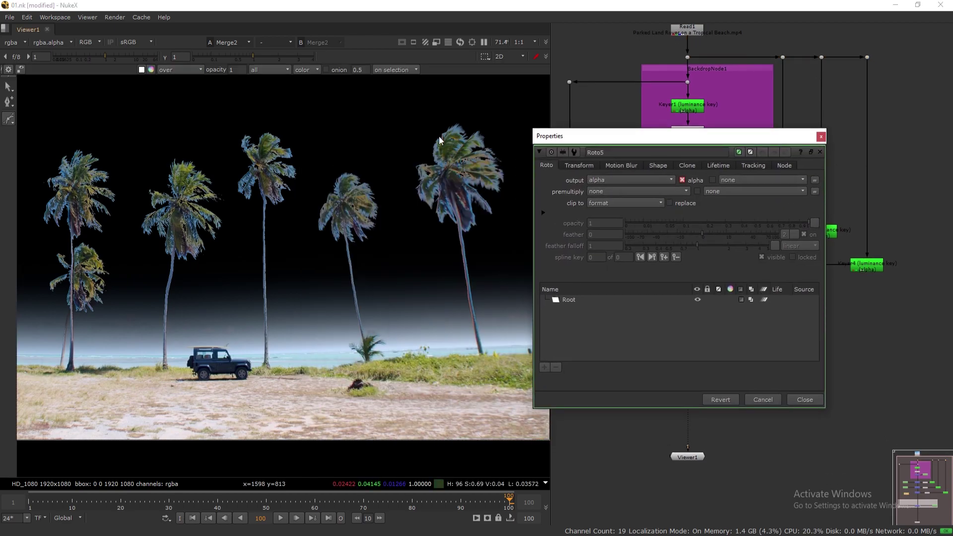
pyautogui.click(283, 107)
pyautogui.click(228, 199)
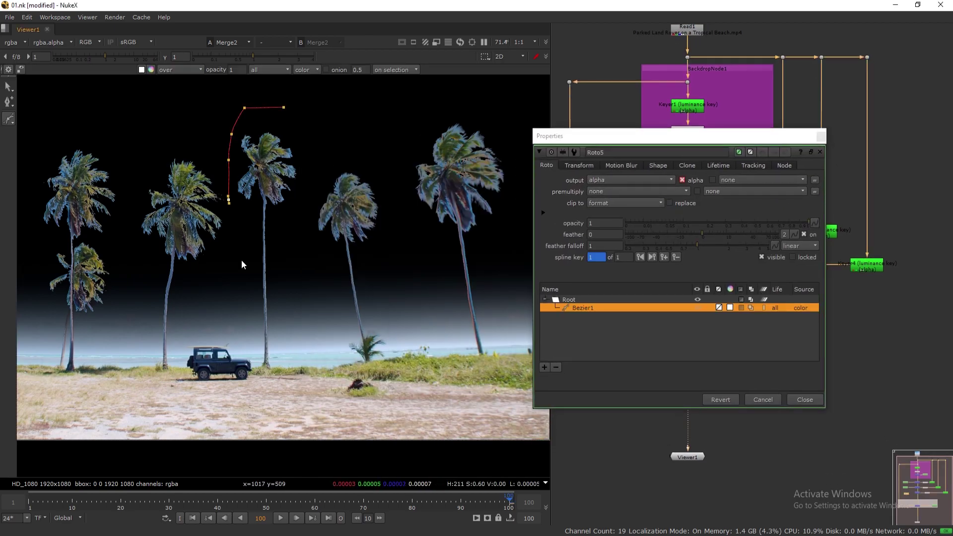
pyautogui.click(241, 353)
pyautogui.click(290, 383)
pyautogui.click(293, 333)
pyautogui.click(282, 263)
pyautogui.click(304, 215)
pyautogui.click(323, 160)
pyautogui.click(310, 119)
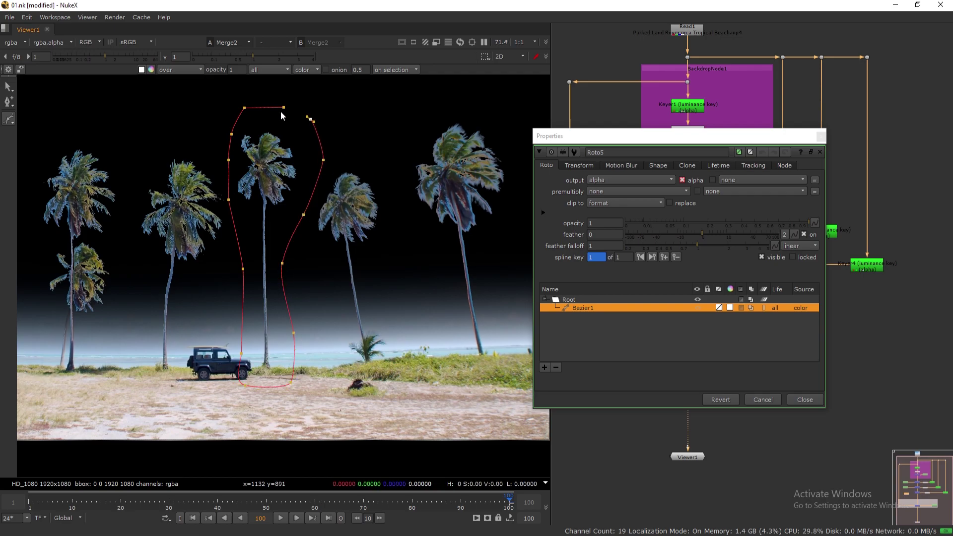
pyautogui.click(283, 107)
# Return to frame 1, close Roto5's properties and connect Roto5 to Keymix3's mask input
pyautogui.click(192, 518)
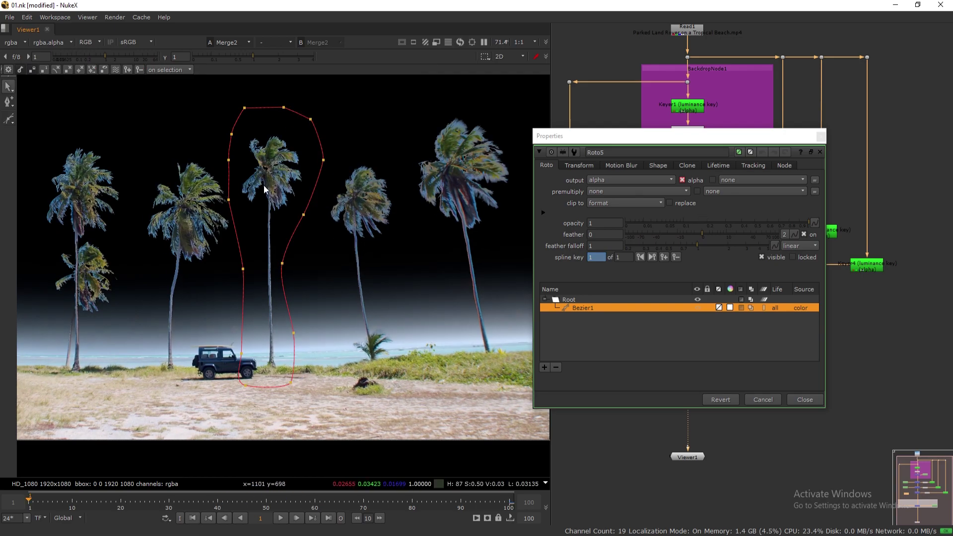
pyautogui.click(804, 400)
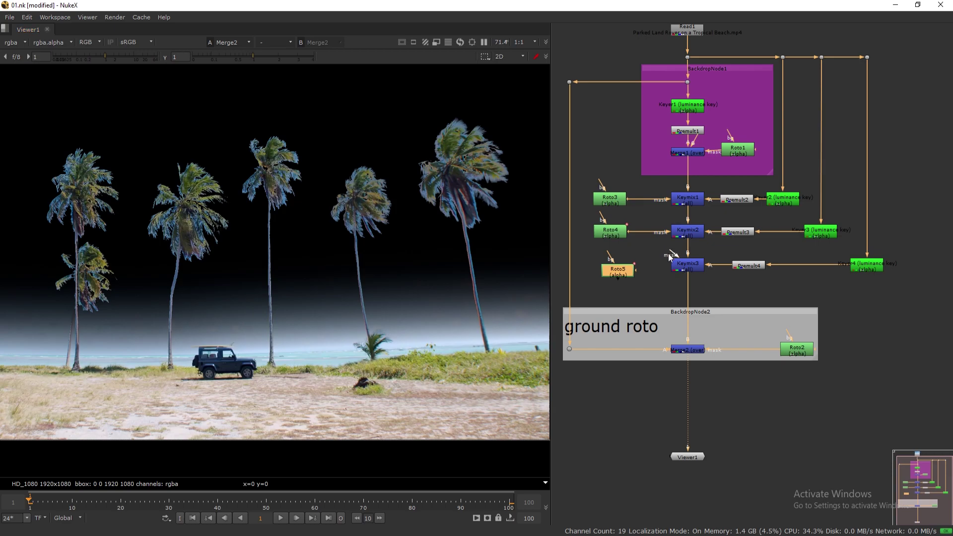
pyautogui.moveTo(625, 275); pyautogui.dragTo(617, 270)
# Set point B of Keyer4's luminance range to about 0.477, save the script and check the alpha channel
pyautogui.doubleClick(871, 266)
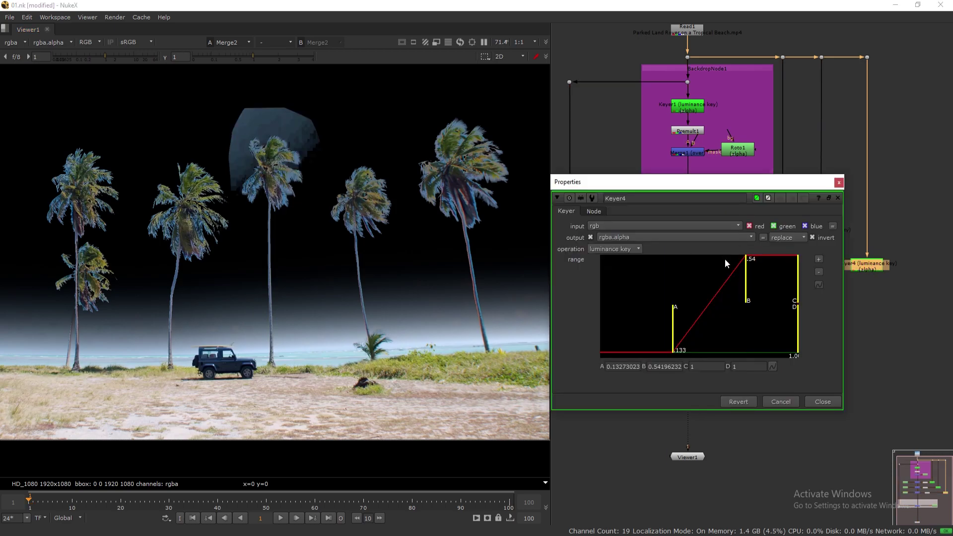
pyautogui.moveTo(730, 288); pyautogui.dragTo(739, 287)
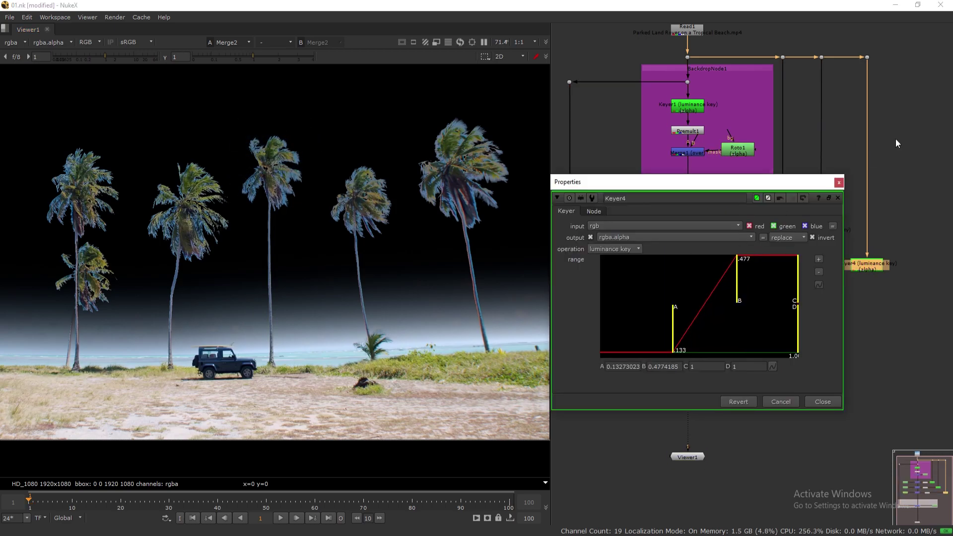
pyautogui.click(822, 401)
pyautogui.hotkey('ctrl', 's')
pyautogui.press('a')
pyautogui.press('a')
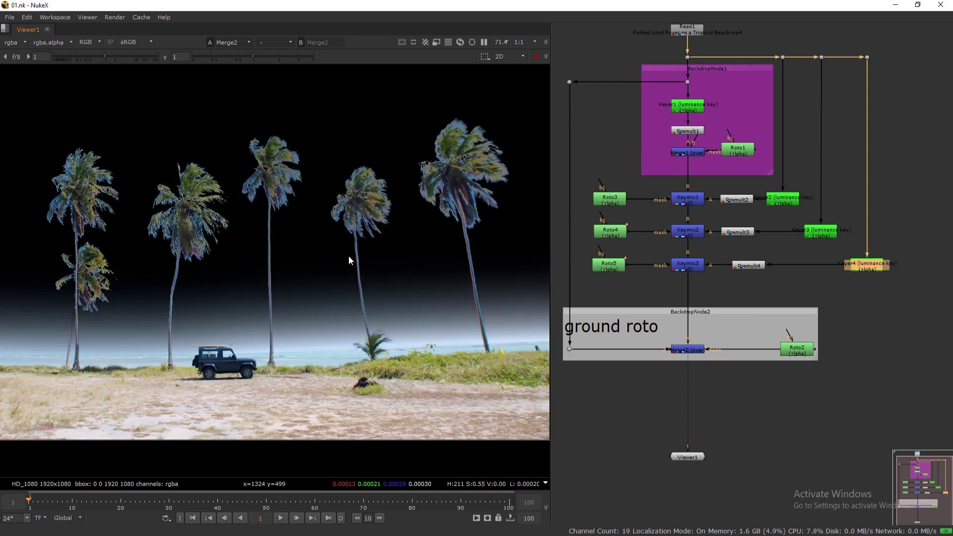
# Move the ground roto backdrop and its nodes down to free space below the Keymix3 row
pyautogui.moveTo(749, 312); pyautogui.dragTo(750, 358)
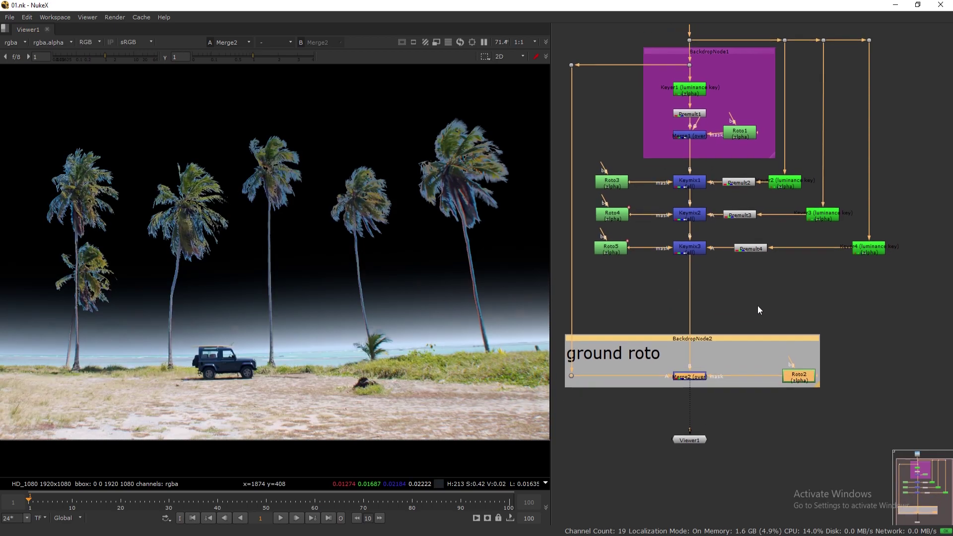
pyautogui.scroll(-2, 754, 324)
pyautogui.moveTo(753, 321); pyautogui.dragTo(726, 306, button='middle')
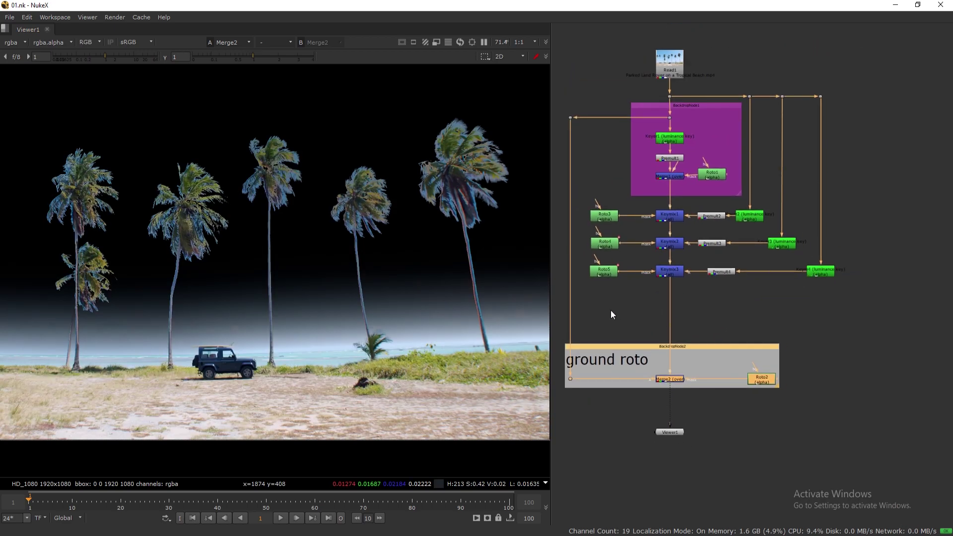
# Duplicate the Keymix2, Premult3 and Keyer3 branch and insert the copied KeyMix into the main pipe between Keymix3 and the ground roto
pyautogui.moveTo(550, 281); pyautogui.dragTo(497, 281)
pyautogui.press('f')
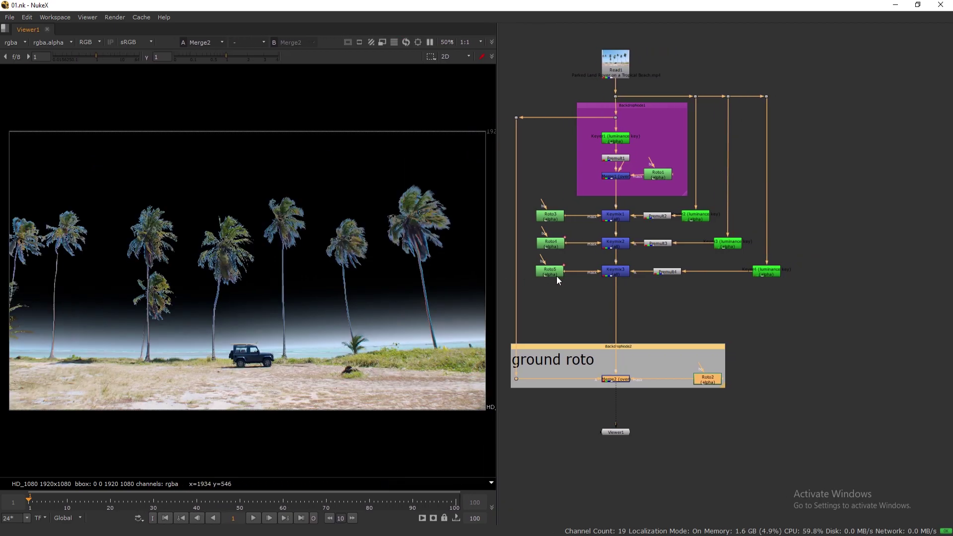
pyautogui.moveTo(606, 237); pyautogui.dragTo(817, 263)
pyautogui.hotkey('ctrl', 'c')
pyautogui.click(682, 302)
pyautogui.hotkey('ctrl', 'v')
pyautogui.moveTo(682, 302); pyautogui.dragTo(764, 288)
pyautogui.click(660, 299)
pyautogui.moveTo(656, 290); pyautogui.dragTo(635, 285)
pyautogui.moveTo(727, 290); pyautogui.dragTo(695, 286)
# Wire Keyer5 to the source clip through a new Dot, then line up the keyers and Dots and move the Keymix4 row up
pyautogui.moveTo(818, 277); pyautogui.dragTo(782, 74)
pyautogui.keyDown('ctrl'); pyautogui.moveTo(800, 174); pyautogui.dragTo(807, 171); pyautogui.keyUp('ctrl')
pyautogui.moveTo(804, 60); pyautogui.dragTo(769, 247)
pyautogui.moveTo(761, 54); pyautogui.dragTo(722, 236)
pyautogui.moveTo(746, 219); pyautogui.dragTo(735, 218)
pyautogui.moveTo(803, 58); pyautogui.dragTo(751, 249)
pyautogui.moveTo(860, 49); pyautogui.dragTo(775, 317)
pyautogui.moveTo(823, 288); pyautogui.dragTo(784, 288)
pyautogui.click(798, 79)
pyautogui.moveTo(780, 74); pyautogui.dragTo(783, 74)
pyautogui.click(782, 290)
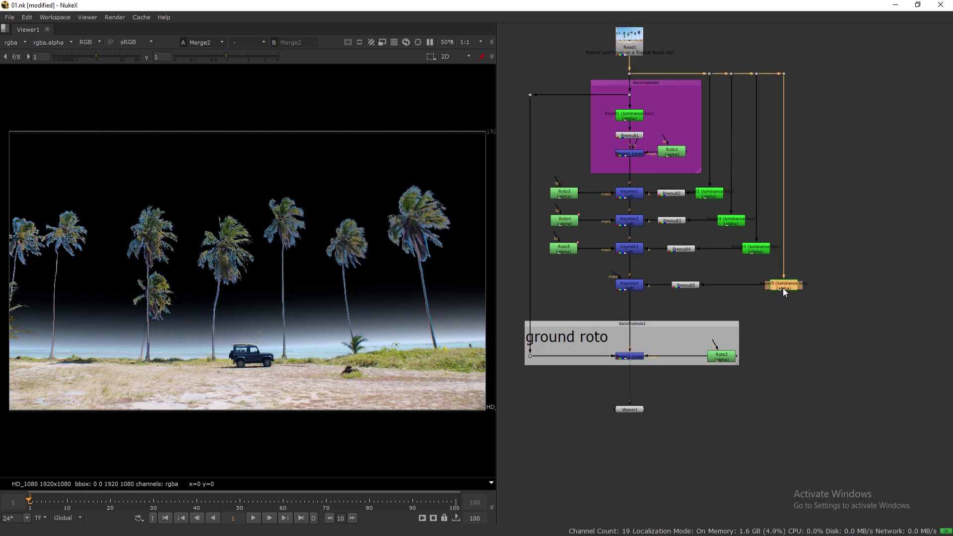
pyautogui.moveTo(833, 267); pyautogui.dragTo(626, 281)
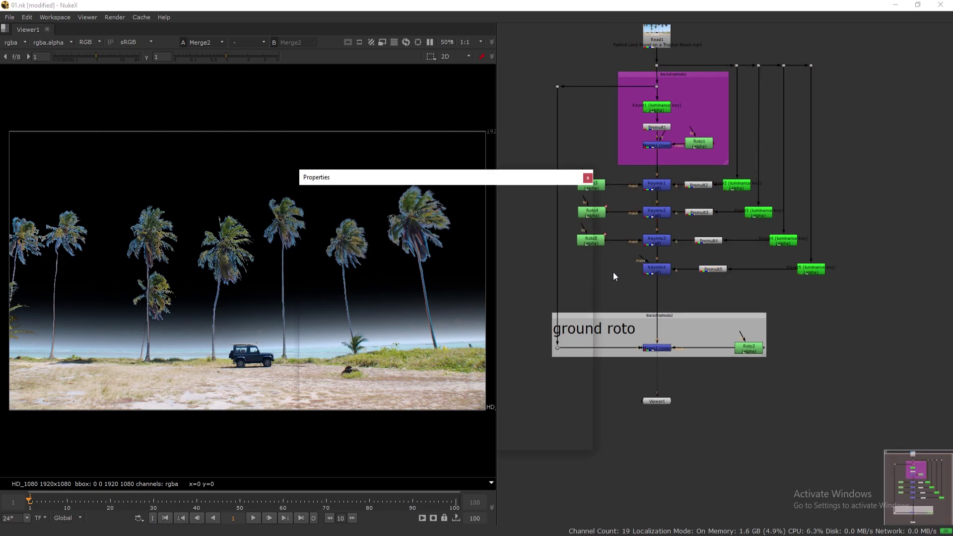
# Create a Roto node for Keymix4 and draw a closed Bezier around the palm just left of the car, crown to trunk base
pyautogui.press('o')
pyautogui.click(231, 179)
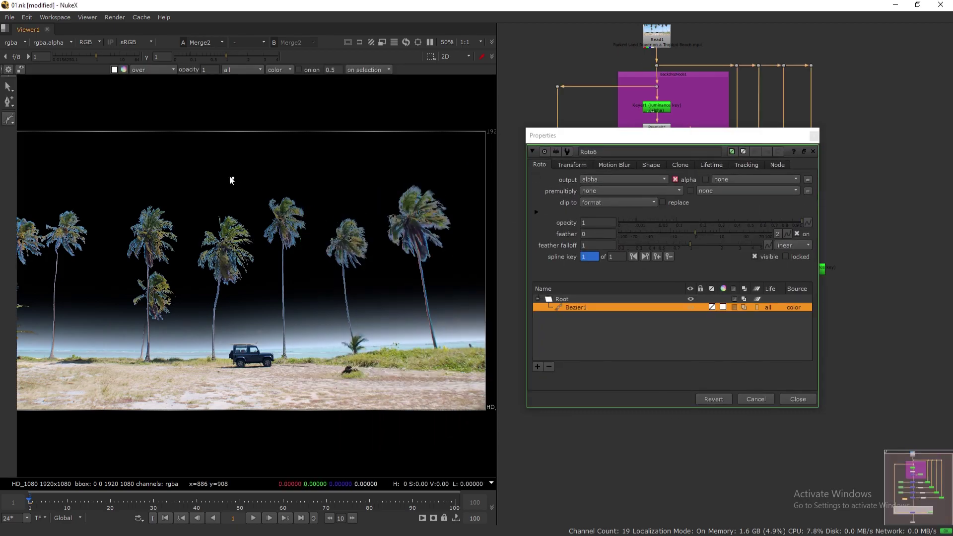
pyautogui.click(192, 249)
pyautogui.click(190, 298)
pyautogui.click(258, 347)
pyautogui.click(264, 296)
pyautogui.click(268, 255)
pyautogui.click(255, 232)
pyautogui.click(256, 190)
pyautogui.click(233, 178)
# At frame 100, shift the Bezier's left-edge points outward, close the properties and connect Roto6 to Keymix4's mask input
pyautogui.click(301, 518)
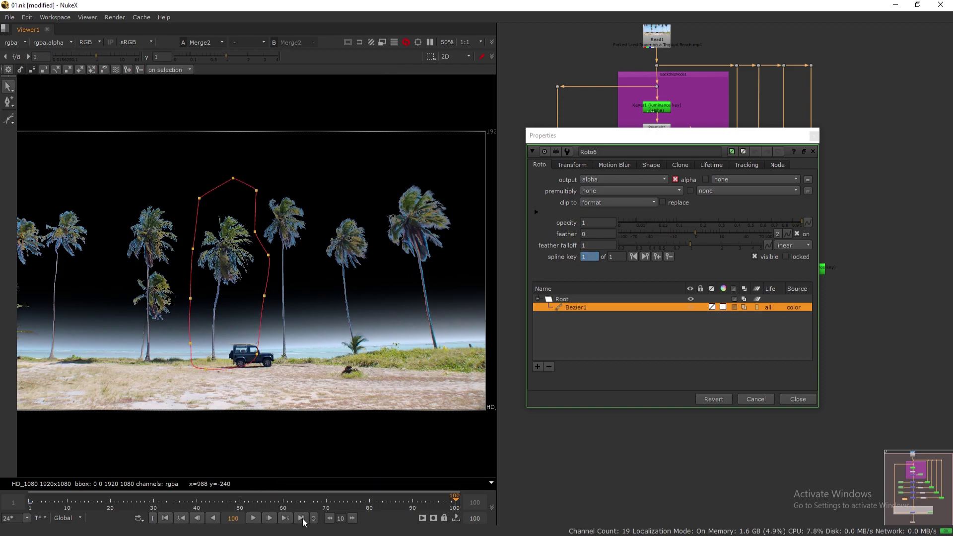
pyautogui.moveTo(228, 174); pyautogui.dragTo(179, 349)
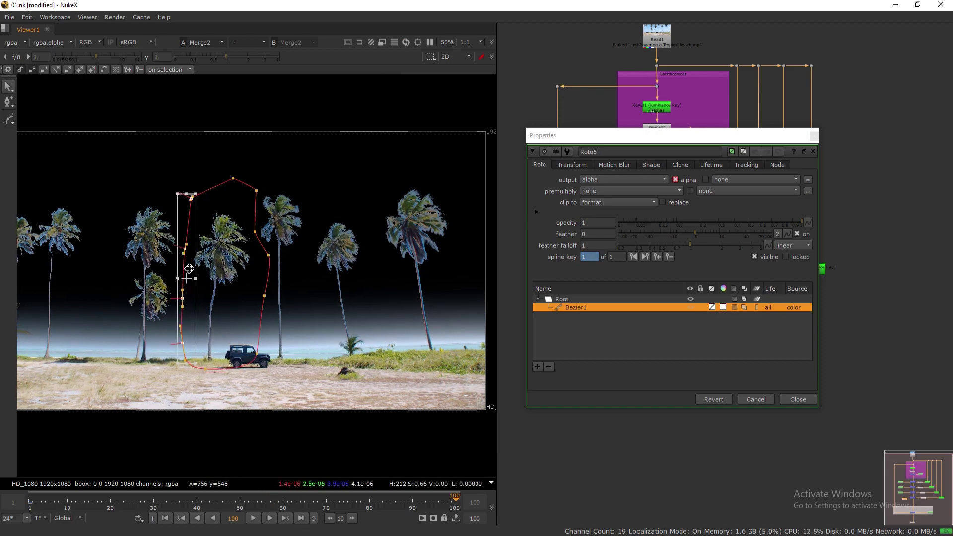
pyautogui.click(814, 135)
pyautogui.moveTo(643, 258); pyautogui.dragTo(594, 272)
# Set point B of Keyer5's luminance range to about 0.467, close its properties and save the script
pyautogui.click(809, 268)
pyautogui.doubleClick(809, 268)
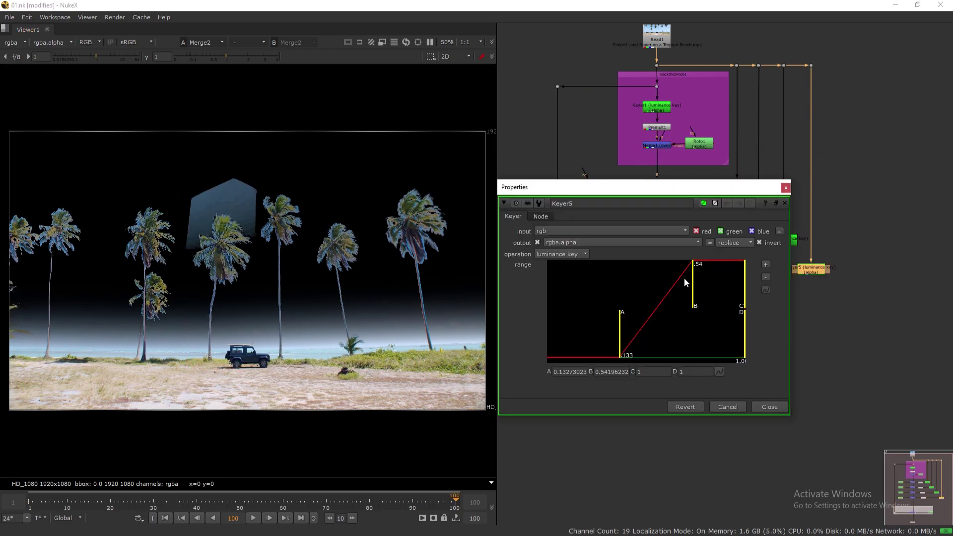
pyautogui.moveTo(694, 296)
pyautogui.mouseDown()
pyautogui.moveTo(635, 297)
pyautogui.moveTo(683, 297)
pyautogui.mouseUp()
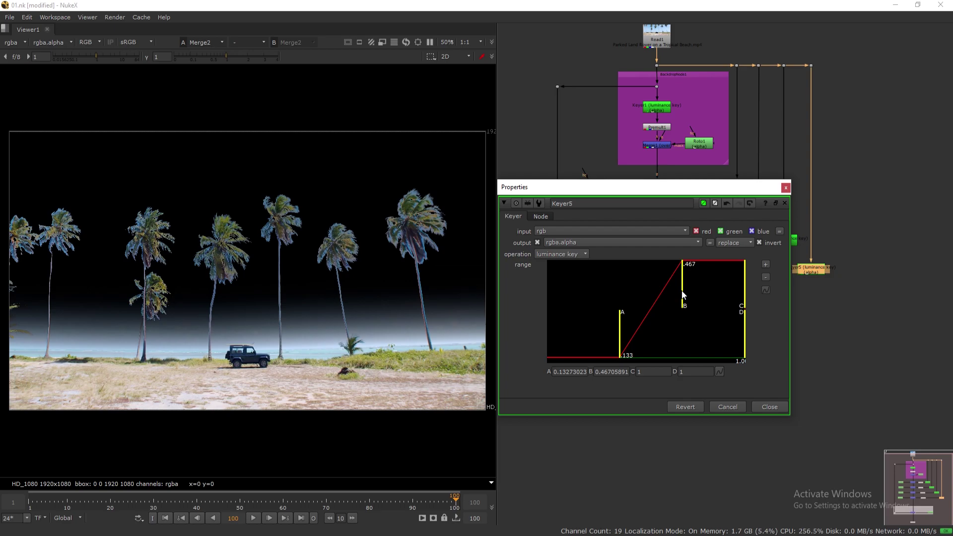
pyautogui.click(786, 187)
pyautogui.click(660, 269)
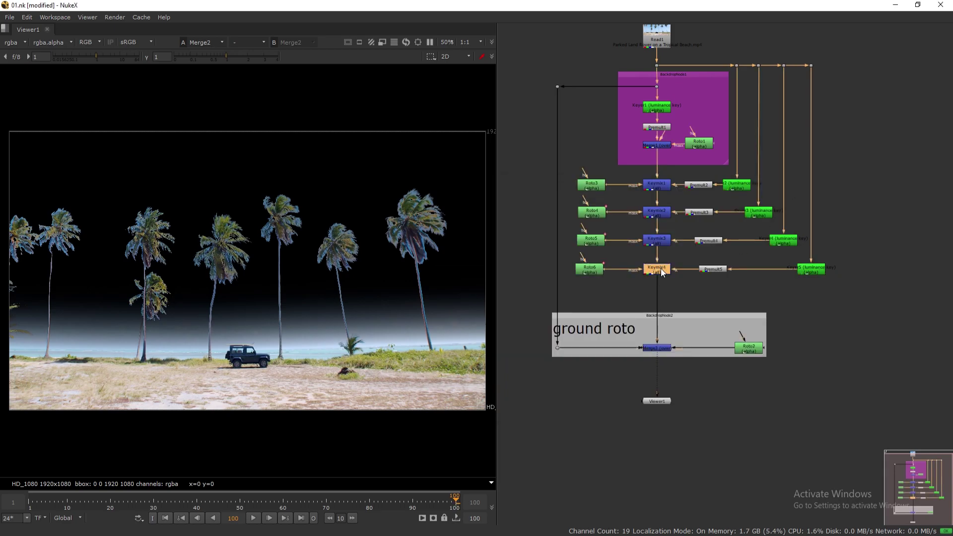
pyautogui.hotkey('ctrl', 's')
# Set point A of Keyer5's luminance range to about 0.414 and close its properties
pyautogui.doubleClick(814, 270)
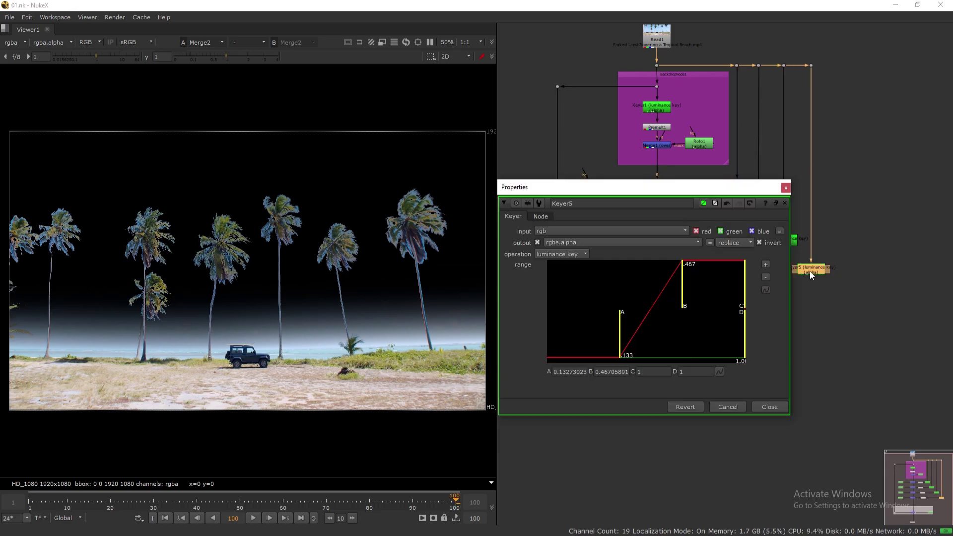
pyautogui.moveTo(622, 320); pyautogui.dragTo(685, 306)
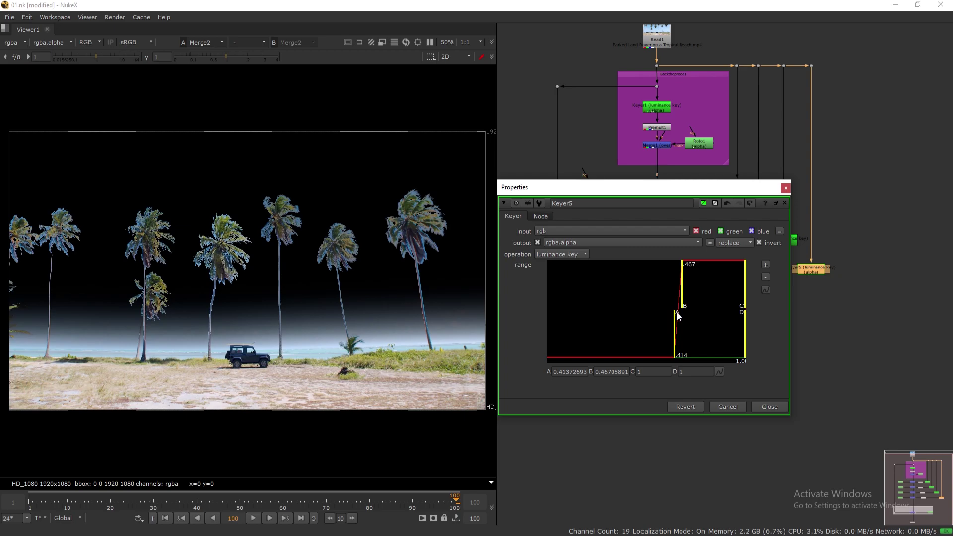
pyautogui.click(787, 188)
# Raise point A of Keyer4's luminance range towards point B and close its properties
pyautogui.doubleClick(661, 241)
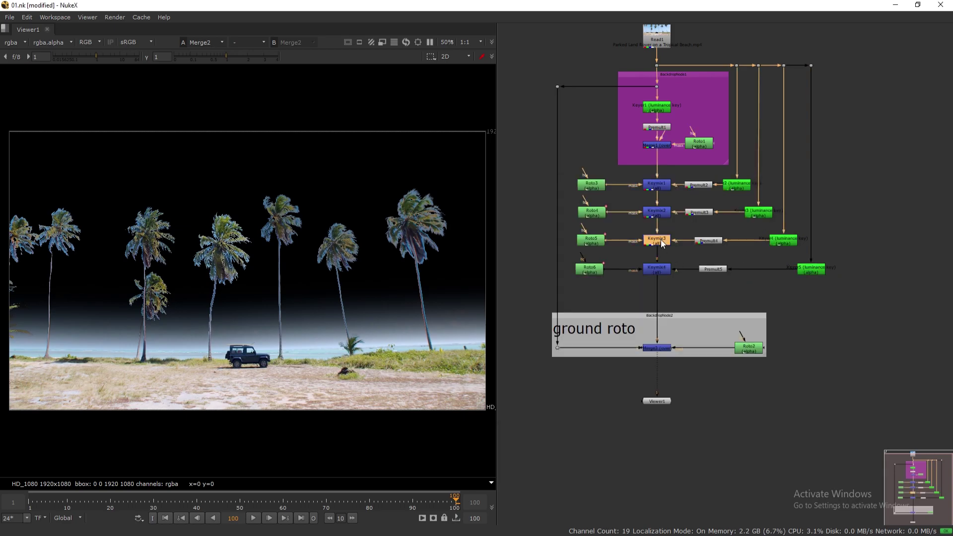
pyautogui.click(631, 186)
pyautogui.click(781, 240)
pyautogui.doubleClick(780, 240)
pyautogui.moveTo(677, 309); pyautogui.dragTo(728, 314)
pyautogui.click(839, 184)
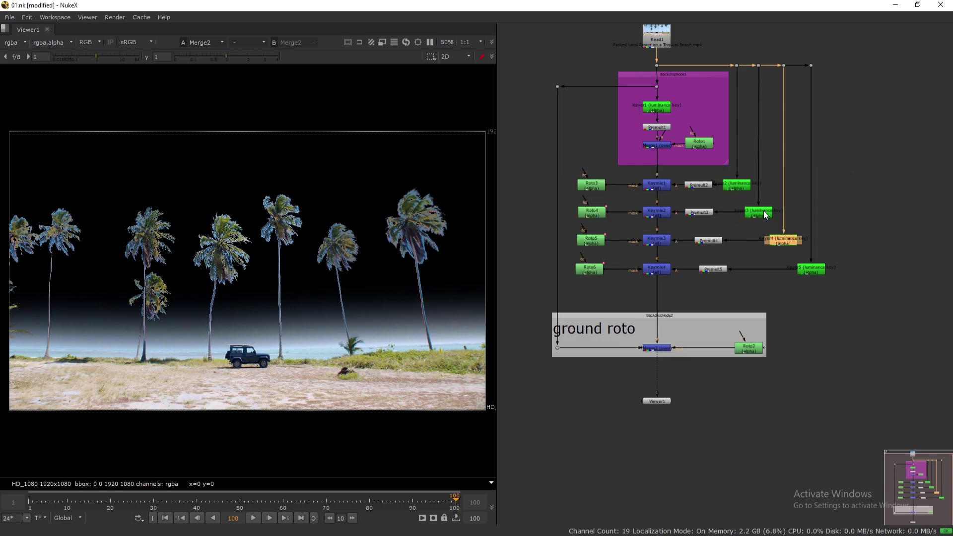
# Review the luminance ranges of Keyer3 and Keyer2, then save the script
pyautogui.doubleClick(761, 212)
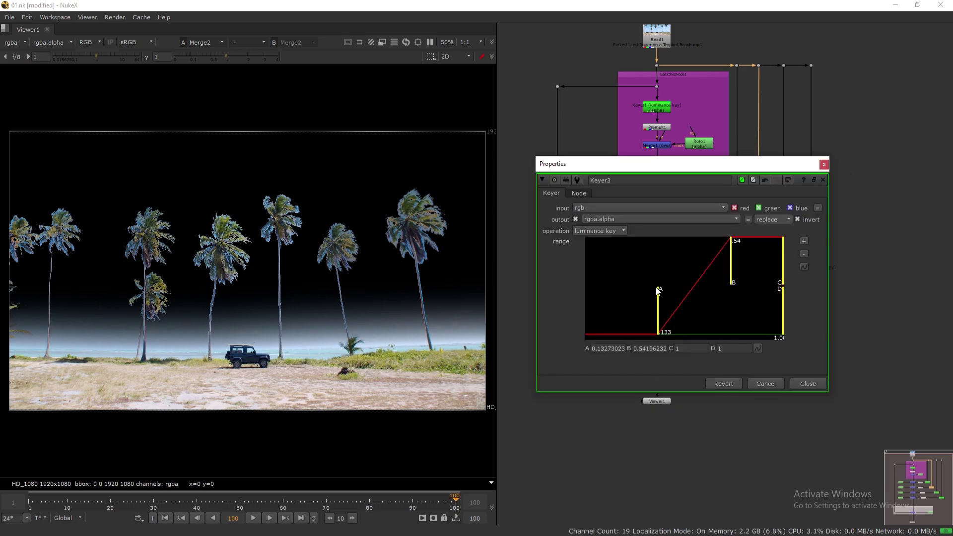
pyautogui.click(824, 165)
pyautogui.doubleClick(752, 184)
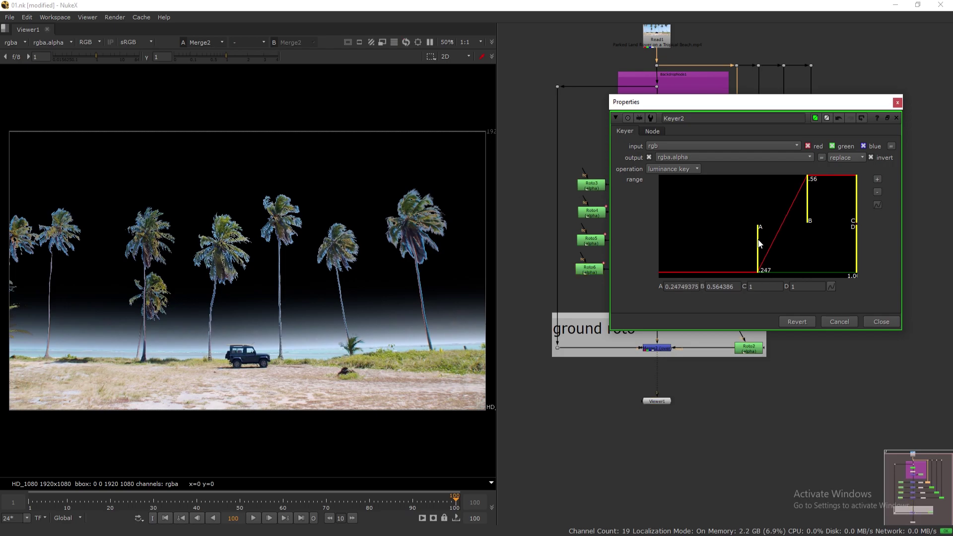
pyautogui.click(897, 102)
pyautogui.hotkey('ctrl', 's')
# Move the ground roto backdrop with its nodes and Viewer1 further down to make room below the Keymix4 row
pyautogui.moveTo(655, 278); pyautogui.dragTo(656, 274, button='middle')
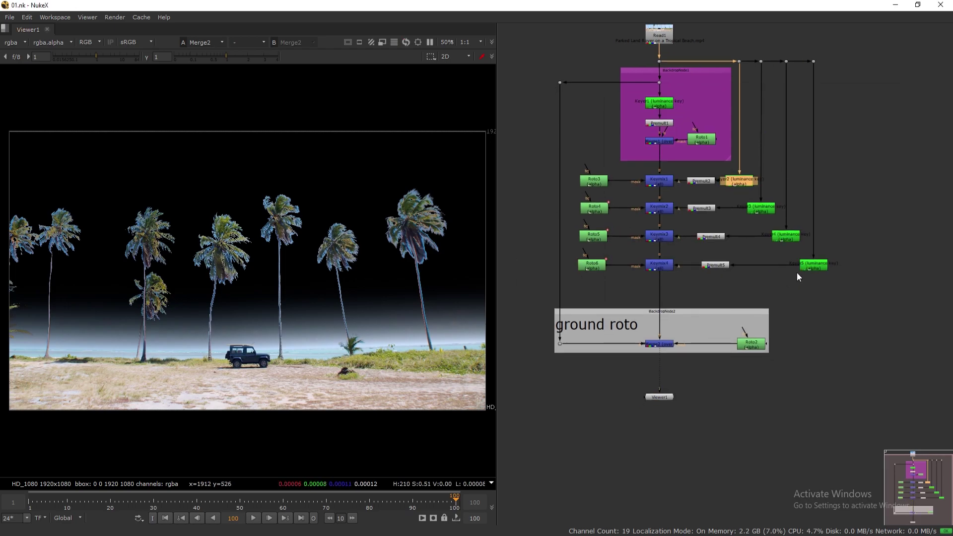
pyautogui.moveTo(686, 312); pyautogui.dragTo(686, 346)
pyautogui.moveTo(660, 396); pyautogui.dragTo(662, 448)
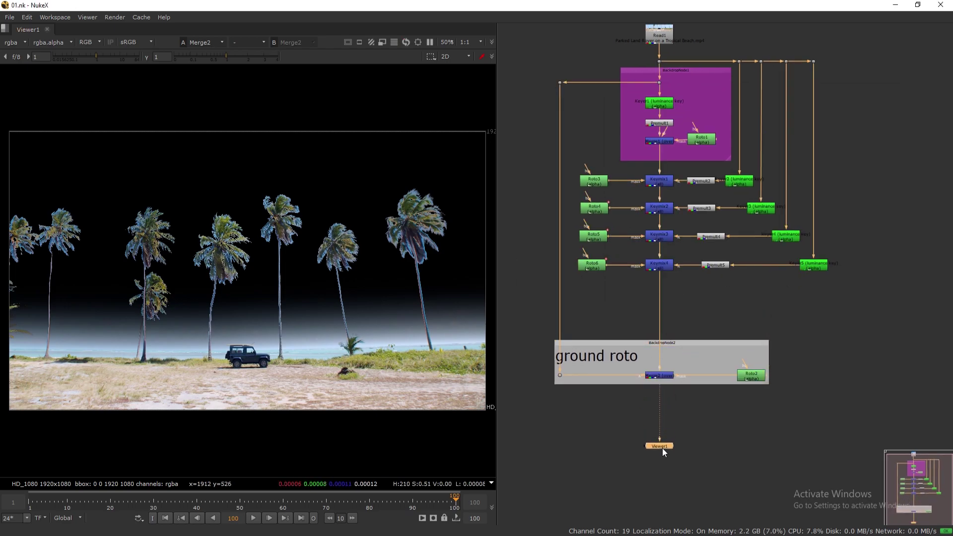
# Paste another copy of the KeyMix, Premult and Keyer branch and insert its KeyMix into the main pipe below Keymix4
pyautogui.moveTo(716, 330); pyautogui.dragTo(711, 271, button='middle')
pyautogui.scroll(2, 679, 339)
pyautogui.click(697, 279)
pyautogui.hotkey('ctrl', 'v')
pyautogui.moveTo(569, 283); pyautogui.dragTo(648, 274)
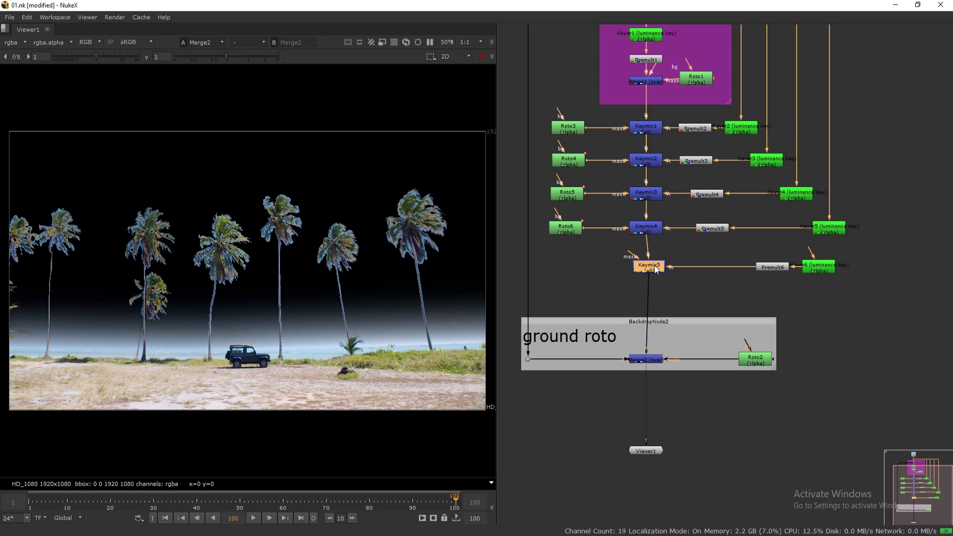
# Tighten the vertical spacing between the KeyMix rows by moving the lower rows up
pyautogui.moveTo(530, 207); pyautogui.dragTo(888, 249)
pyautogui.moveTo(835, 229); pyautogui.dragTo(835, 220)
pyautogui.moveTo(871, 169); pyautogui.dragTo(567, 186)
pyautogui.moveTo(895, 154); pyautogui.dragTo(833, 172)
pyautogui.moveTo(758, 160); pyautogui.dragTo(761, 150)
pyautogui.moveTo(537, 196); pyautogui.dragTo(918, 231)
pyautogui.moveTo(832, 218); pyautogui.dragTo(832, 208)
pyautogui.moveTo(657, 252); pyautogui.dragTo(820, 248)
# Move Keyer6 out beyond Keyer5 and route its source connection through a new Dot above it
pyautogui.moveTo(829, 259); pyautogui.dragTo(804, 305, button='middle')
pyautogui.click(805, 310)
pyautogui.moveTo(801, 295); pyautogui.dragTo(853, 294)
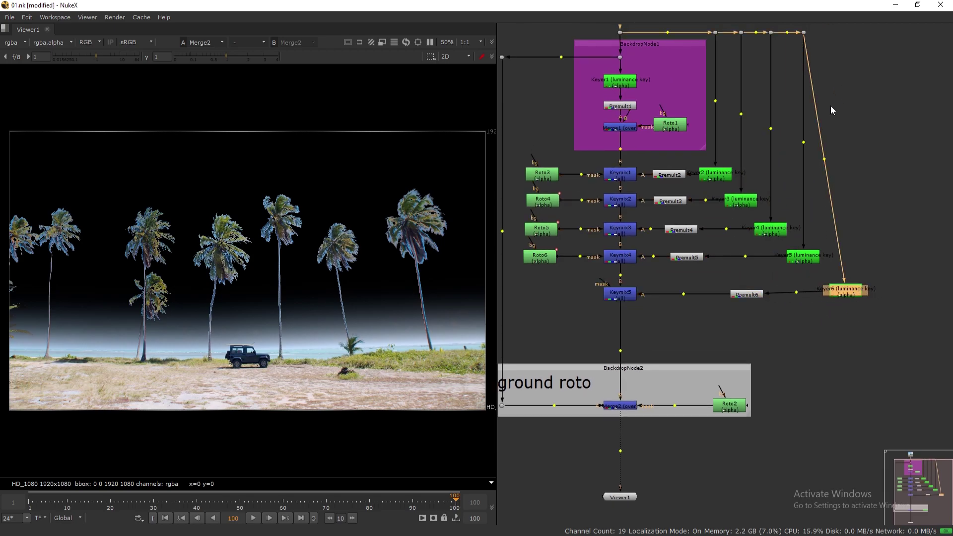
pyautogui.keyDown('ctrl'); pyautogui.click(824, 158); pyautogui.keyUp('ctrl')
pyautogui.moveTo(854, 291); pyautogui.dragTo(853, 295)
# Move Premult6 close to Keymix5 and align the Premult nodes of the KeyMix rows in one column
pyautogui.moveTo(749, 295); pyautogui.dragTo(691, 295)
pyautogui.click(672, 201)
pyautogui.click(669, 230)
pyautogui.moveTo(689, 262); pyautogui.dragTo(673, 259)
pyautogui.moveTo(696, 295); pyautogui.dragTo(678, 293)
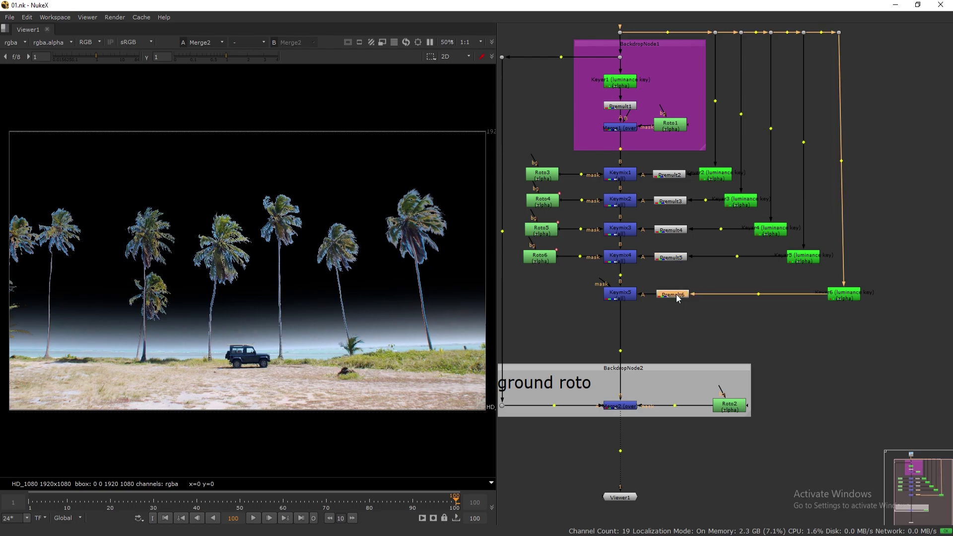
# Create a Roto node beside Keymix5 and move its properties window clear of the KeyMix rows
pyautogui.click(577, 294)
pyautogui.press('o')
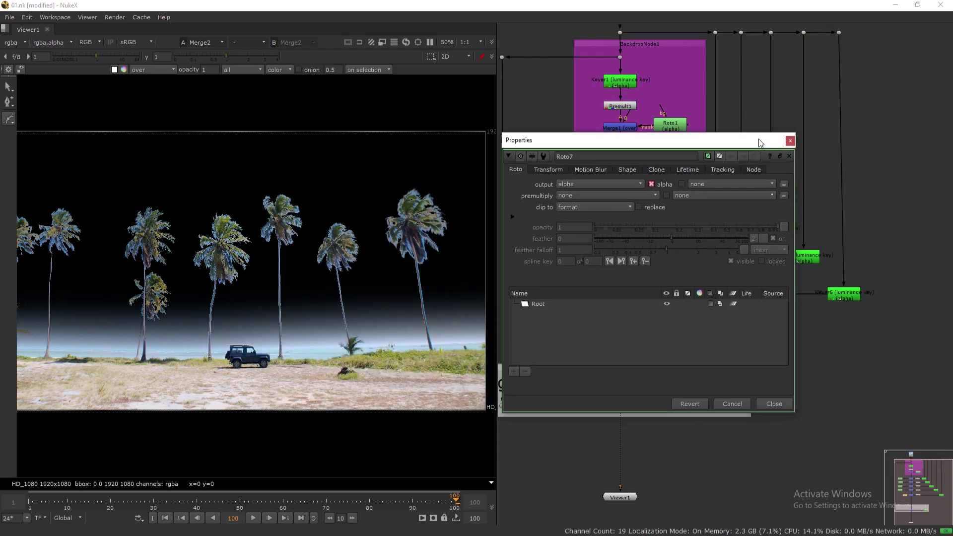
pyautogui.moveTo(405, 253); pyautogui.dragTo(443, 240, button='middle')
pyautogui.moveTo(645, 136); pyautogui.dragTo(670, 369)
pyautogui.click(628, 257)
pyautogui.click(620, 294)
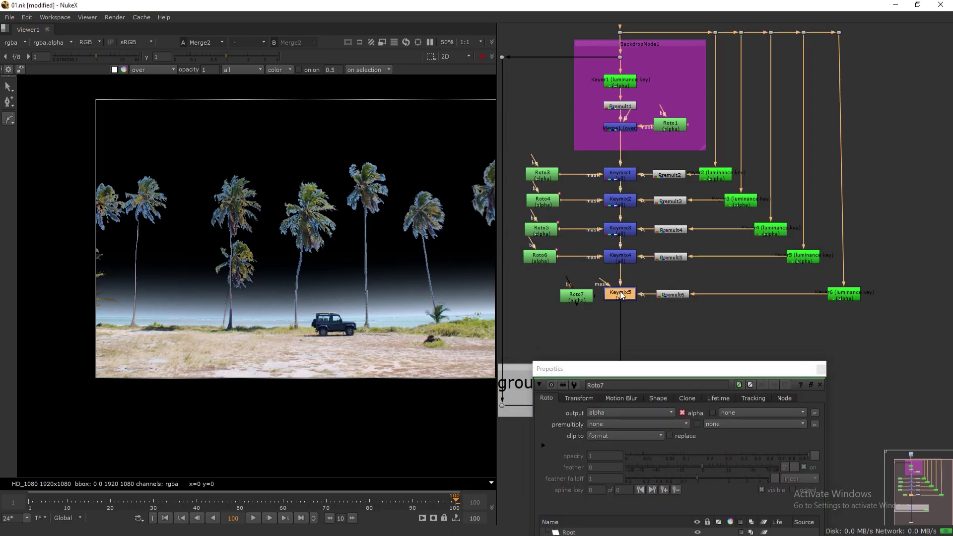
pyautogui.click(576, 297)
# Draw a closed Bezier around the two overlapping palms, connect Roto7 to Keymix5's mask input and align it under Roto6
pyautogui.click(232, 147)
pyautogui.click(198, 190)
pyautogui.click(188, 265)
pyautogui.click(182, 330)
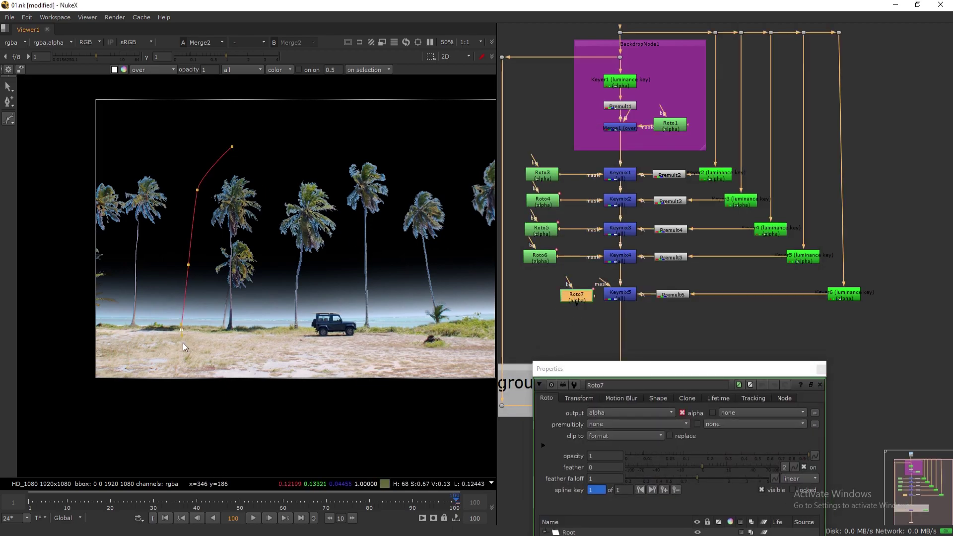
pyautogui.click(274, 260)
pyautogui.click(267, 222)
pyautogui.click(275, 176)
pyautogui.click(260, 147)
pyautogui.click(232, 147)
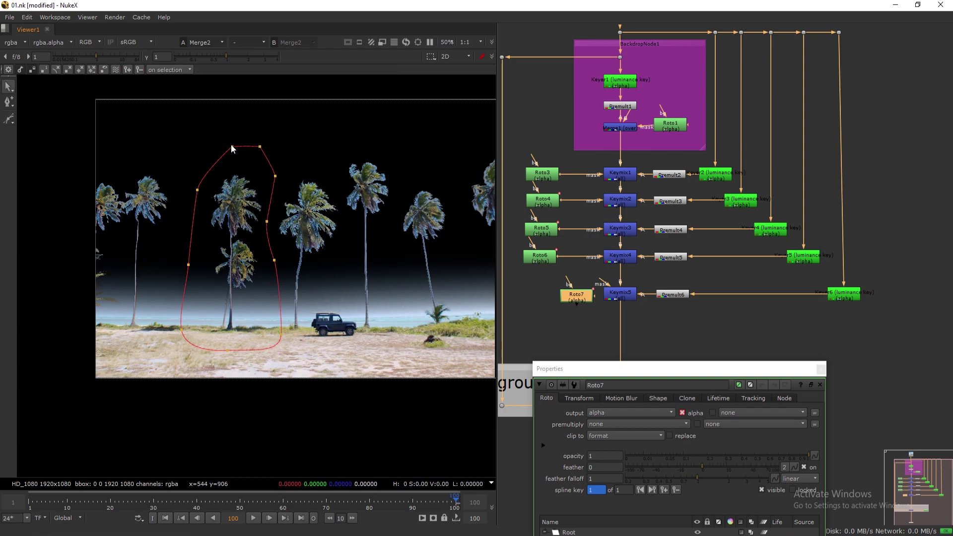
pyautogui.click(598, 280)
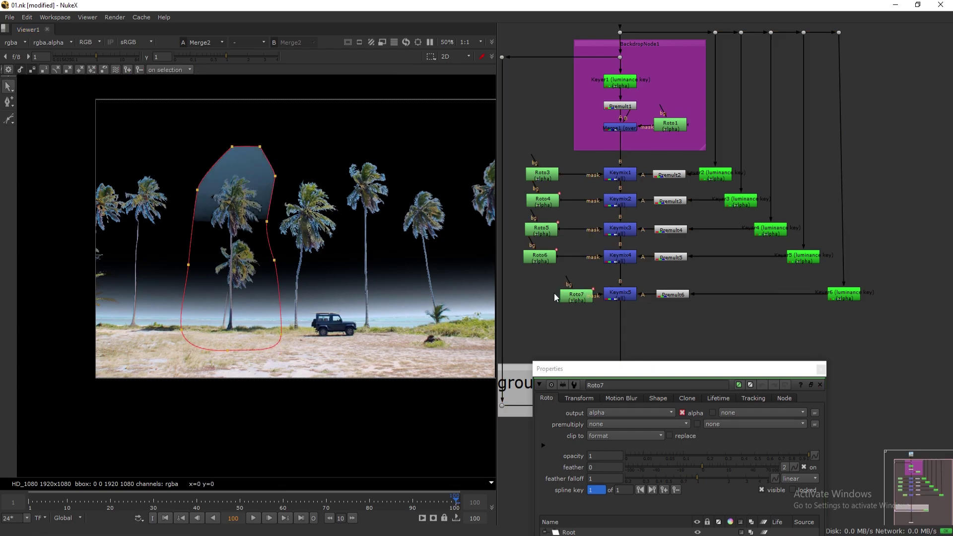
pyautogui.moveTo(573, 297); pyautogui.dragTo(543, 296)
# Set Keyer6's luminance range to about 0.328 for point A and 0.437 for point B, and close the open properties
pyautogui.doubleClick(844, 294)
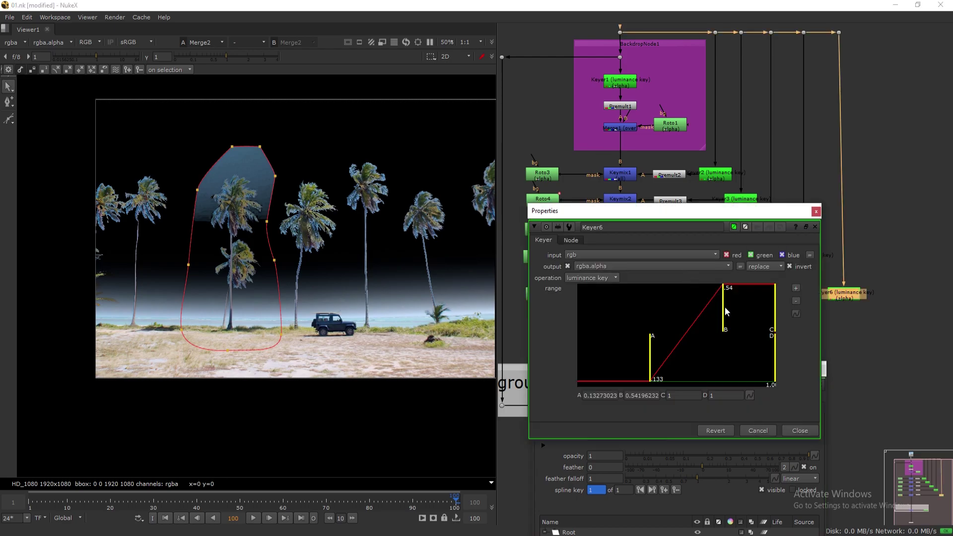
pyautogui.moveTo(724, 316); pyautogui.dragTo(710, 315)
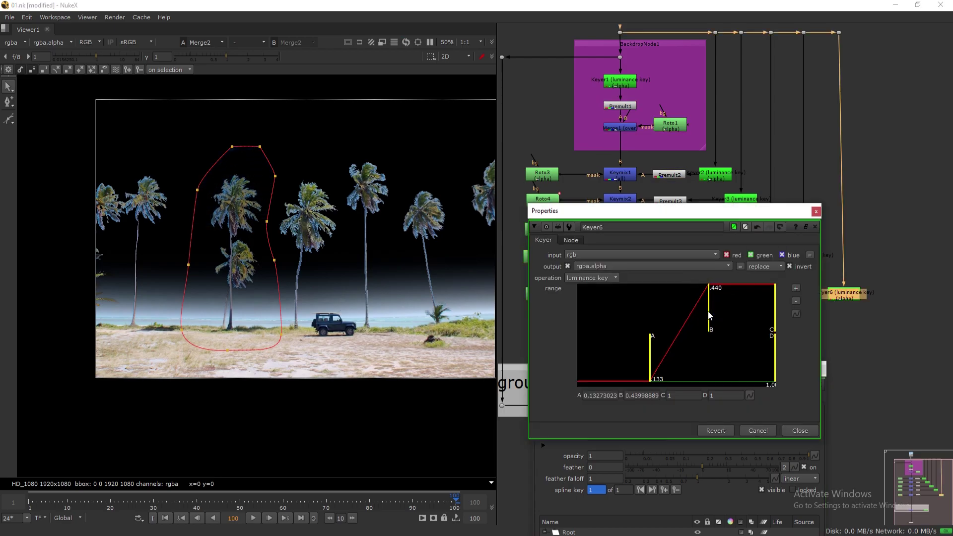
pyautogui.click(824, 370)
pyautogui.moveTo(652, 344); pyautogui.dragTo(698, 348)
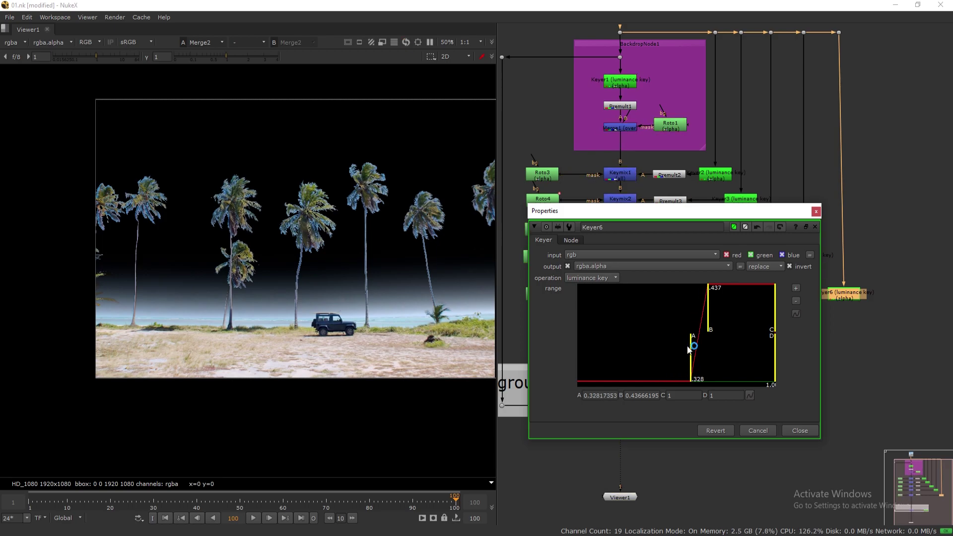
pyautogui.click(816, 211)
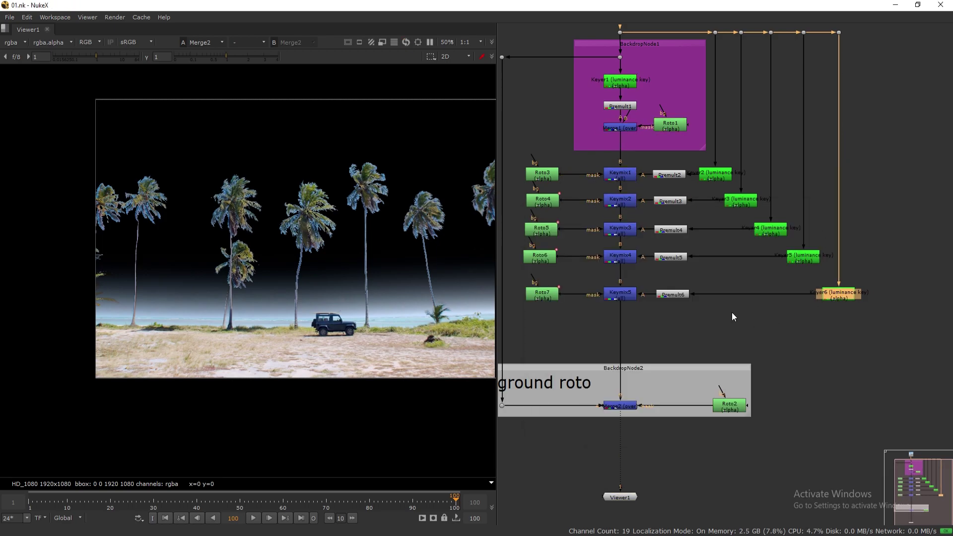
# Paste one more copy of the keyer branch and insert its KeyMix into the main pipe below Keymix5
pyautogui.click(690, 289)
pyautogui.hotkey('ctrl', 'v')
pyautogui.moveTo(556, 295); pyautogui.dragTo(643, 294)
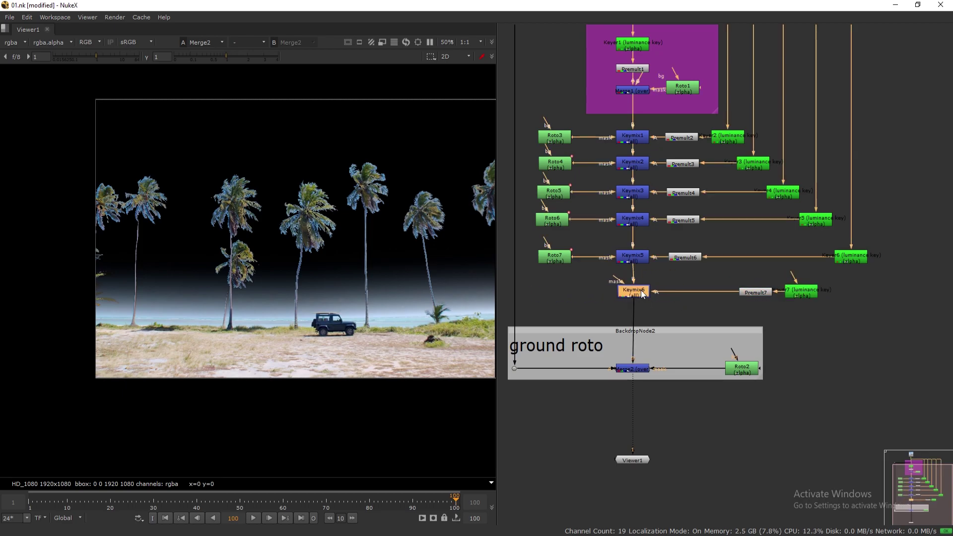
# Move Keyer7 out beyond Keyer6, connect it to the source through a new Dot, and bring Premult7 close to Keymix6
pyautogui.moveTo(808, 295); pyautogui.dragTo(874, 296)
pyautogui.moveTo(884, 315); pyautogui.dragTo(850, 383, button='middle')
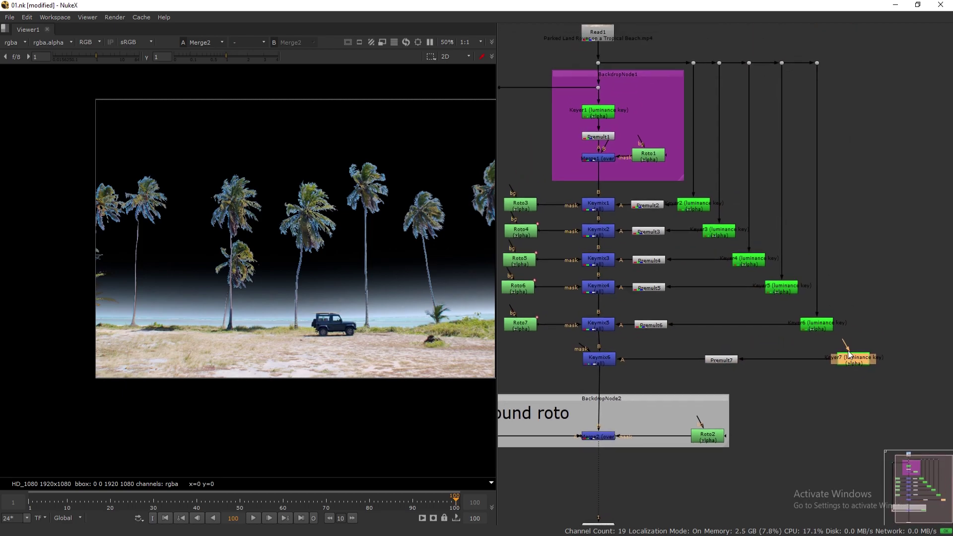
pyautogui.keyDown('ctrl'); pyautogui.moveTo(839, 209); pyautogui.dragTo(855, 90); pyautogui.keyUp('ctrl')
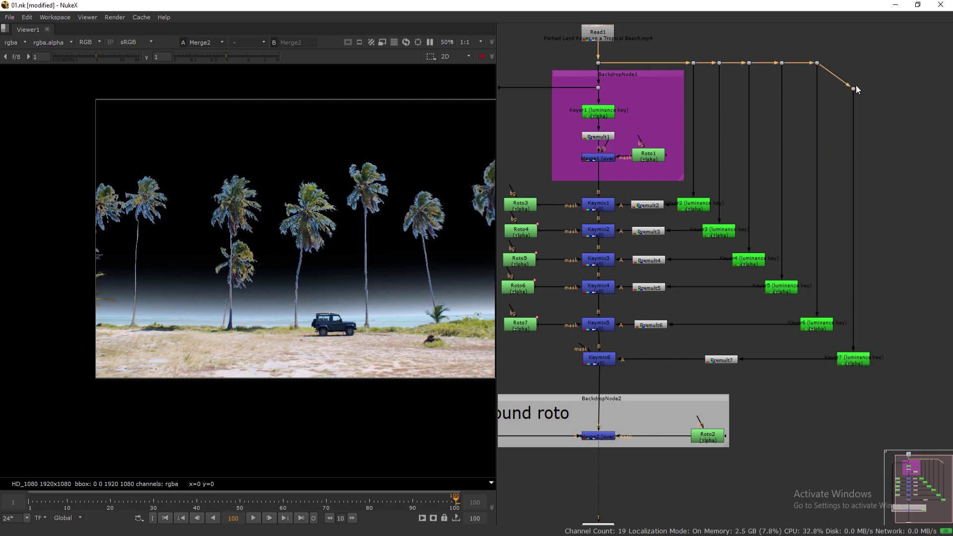
pyautogui.moveTo(856, 86); pyautogui.dragTo(866, 40, button='middle')
pyautogui.moveTo(740, 314); pyautogui.dragTo(677, 317)
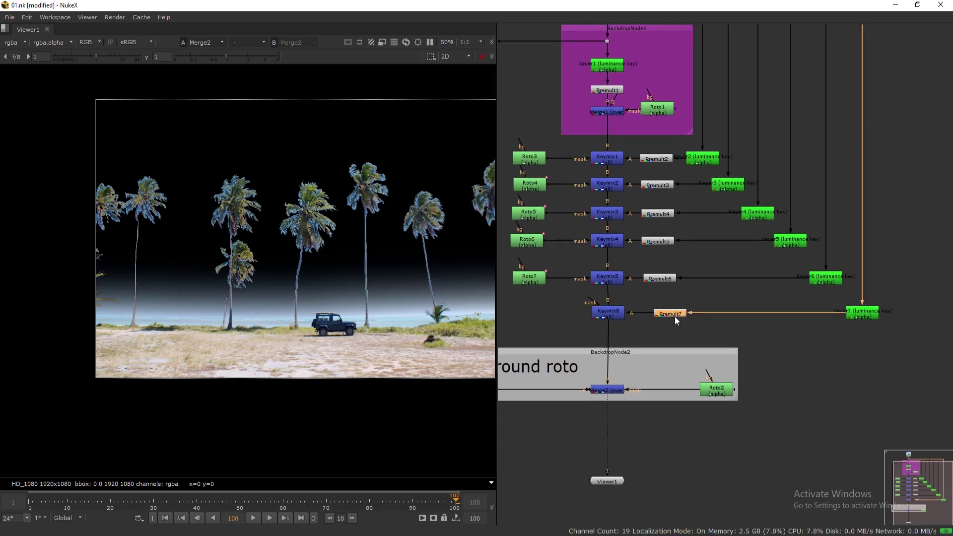
# Add a Roto node beside Keymix6 and move its properties clear of the viewer
pyautogui.press('o')
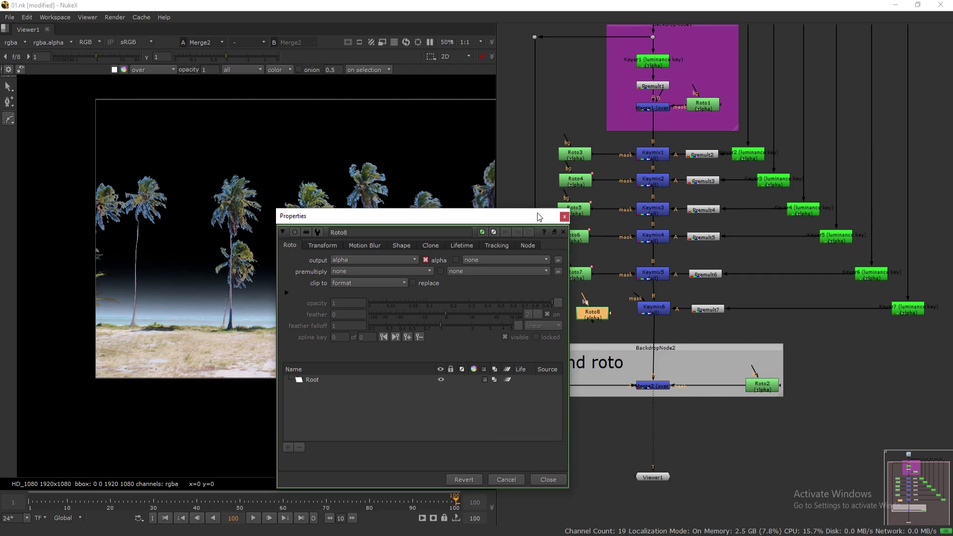
pyautogui.moveTo(535, 213); pyautogui.dragTo(798, 154)
pyautogui.click(173, 275)
pyautogui.click(197, 175)
pyautogui.click(136, 136)
pyautogui.click(62, 153)
pyautogui.click(49, 300)
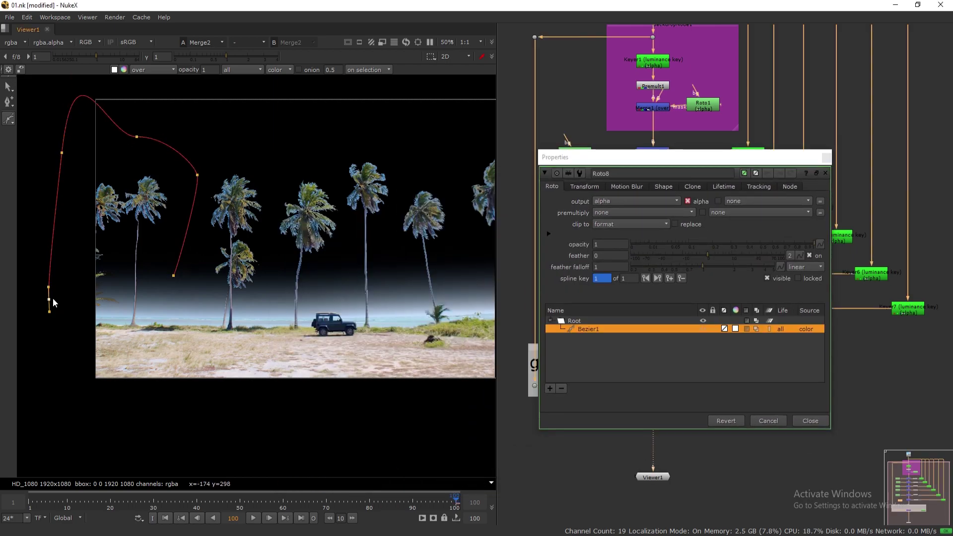
pyautogui.click(68, 355)
pyautogui.hotkey('ctrl', 'z')
pyautogui.hotkey('ctrl', 'z')
pyautogui.hotkey('ctrl', 'z')
pyautogui.hotkey('ctrl', 'z')
pyautogui.hotkey('ctrl', 'z')
pyautogui.hotkey('ctrl', 'z')
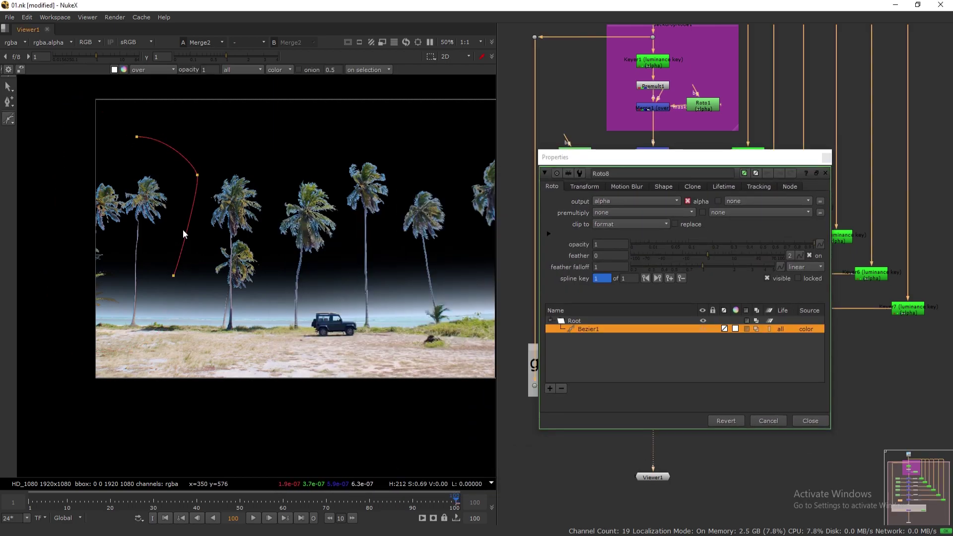
# Draw a closed Bezier in Roto8 around the two leftmost palms on frame 100
pyautogui.click(153, 298)
pyautogui.click(155, 247)
pyautogui.click(176, 211)
pyautogui.click(172, 168)
pyautogui.click(136, 163)
pyautogui.click(86, 170)
pyautogui.click(69, 227)
pyautogui.click(64, 315)
pyautogui.press('Return')
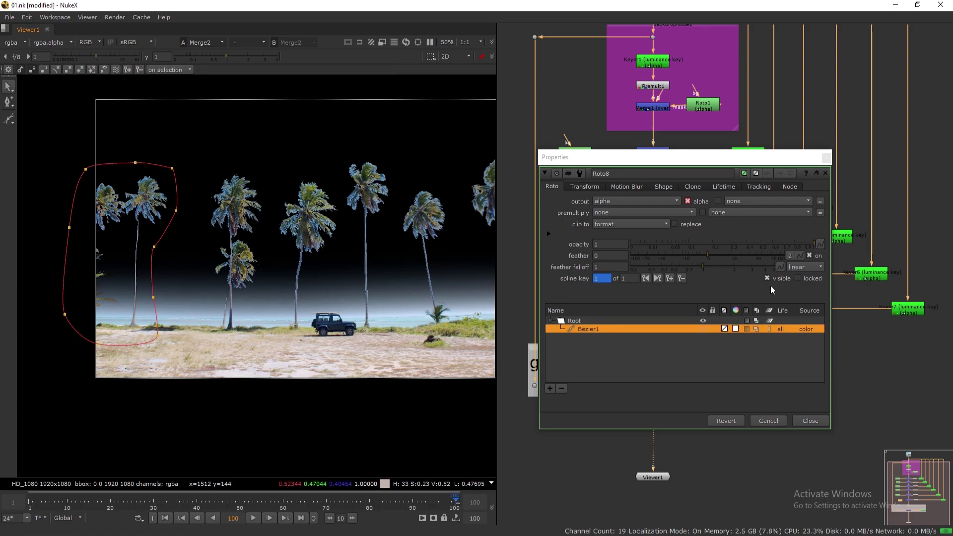
# Adjust the Bezier around the palm crown at frame 1, and connect Roto8 to Keymix6's mask input, aligned under Roto7
pyautogui.click(165, 518)
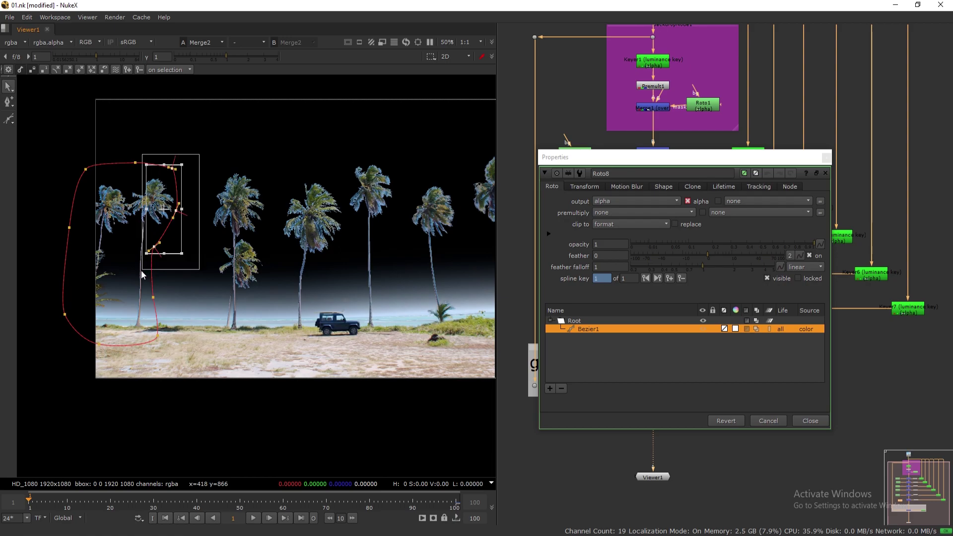
pyautogui.moveTo(158, 200)
pyautogui.mouseDown()
pyautogui.moveTo(124, 253)
pyautogui.moveTo(157, 208)
pyautogui.mouseUp()
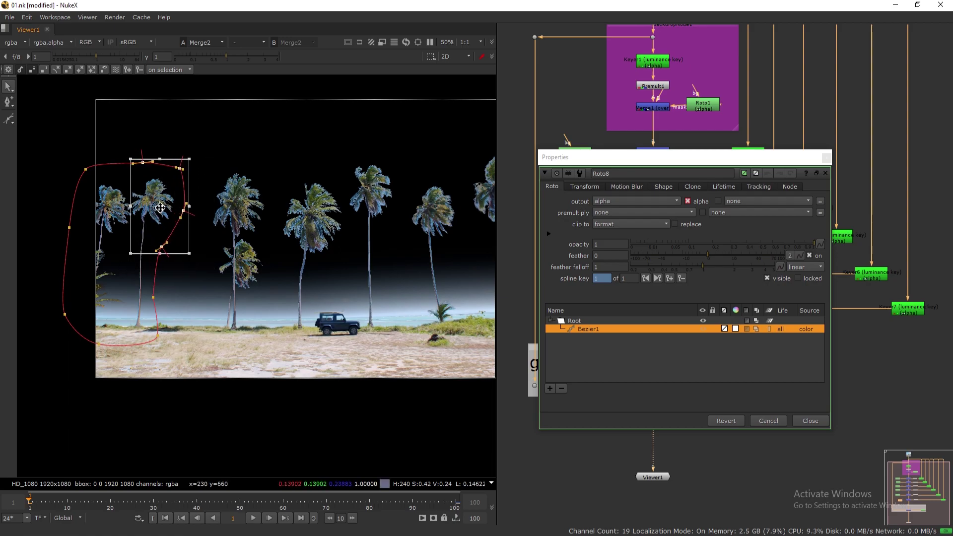
pyautogui.click(825, 158)
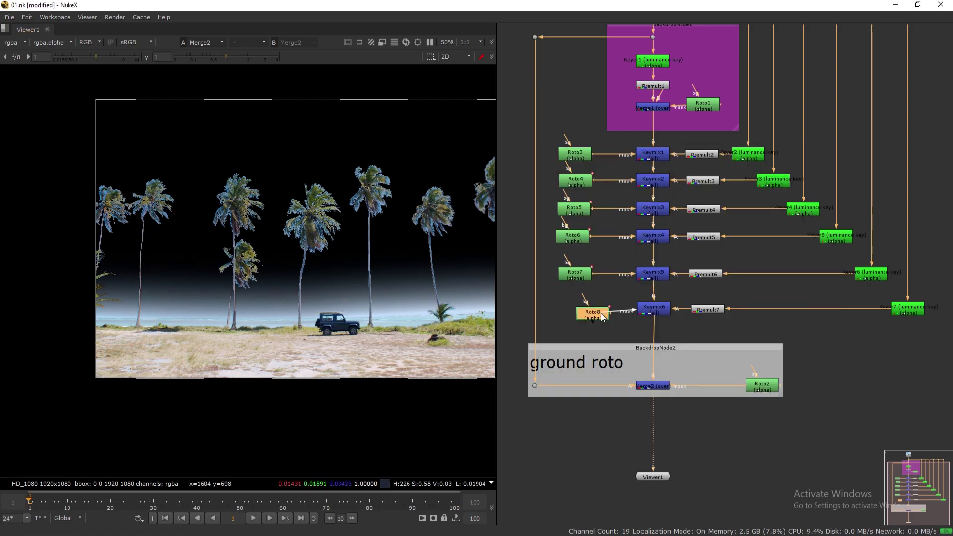
pyautogui.moveTo(604, 317); pyautogui.dragTo(585, 312)
# Set Keyer7's luminance range to about 0.376 for point A and 0.420 for point B, and close its properties
pyautogui.doubleClick(893, 310)
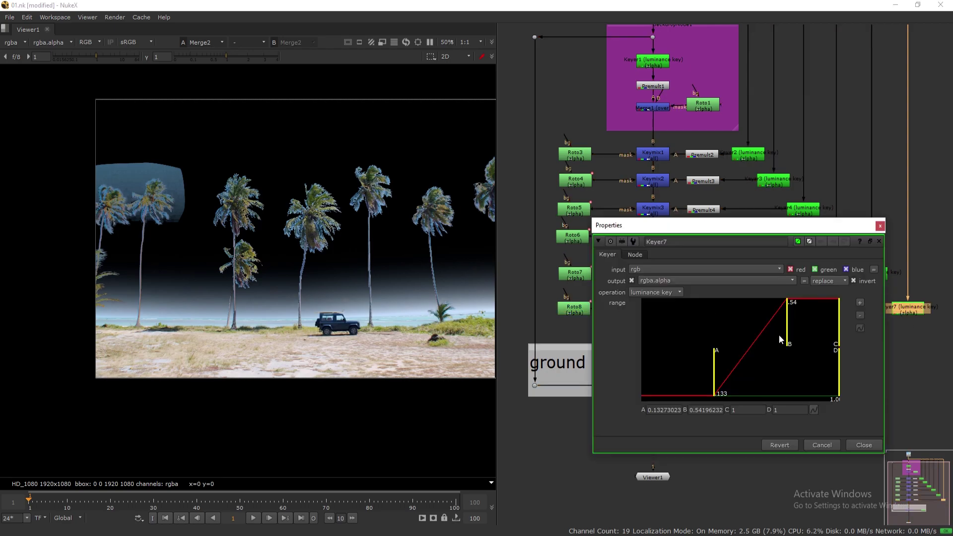
pyautogui.moveTo(779, 334); pyautogui.dragTo(774, 335)
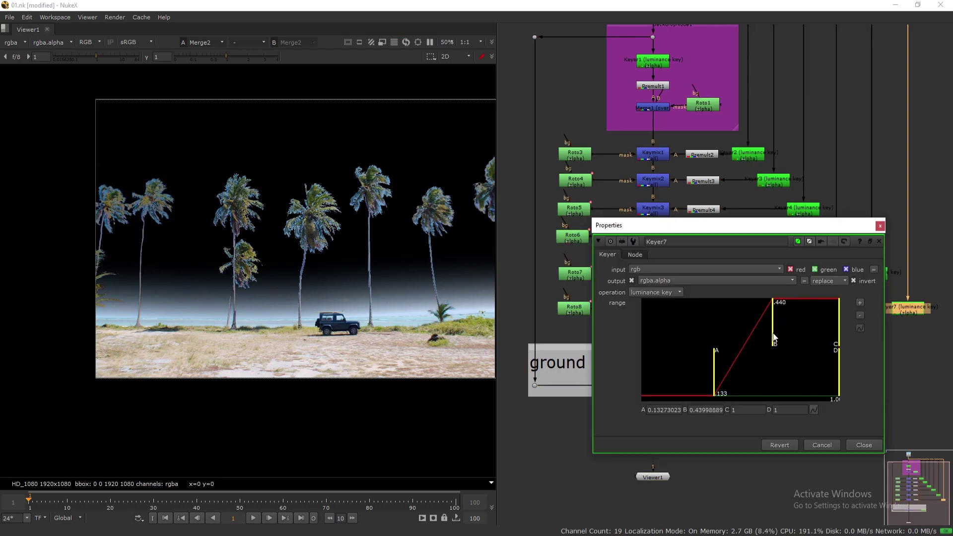
pyautogui.moveTo(715, 357); pyautogui.dragTo(763, 360)
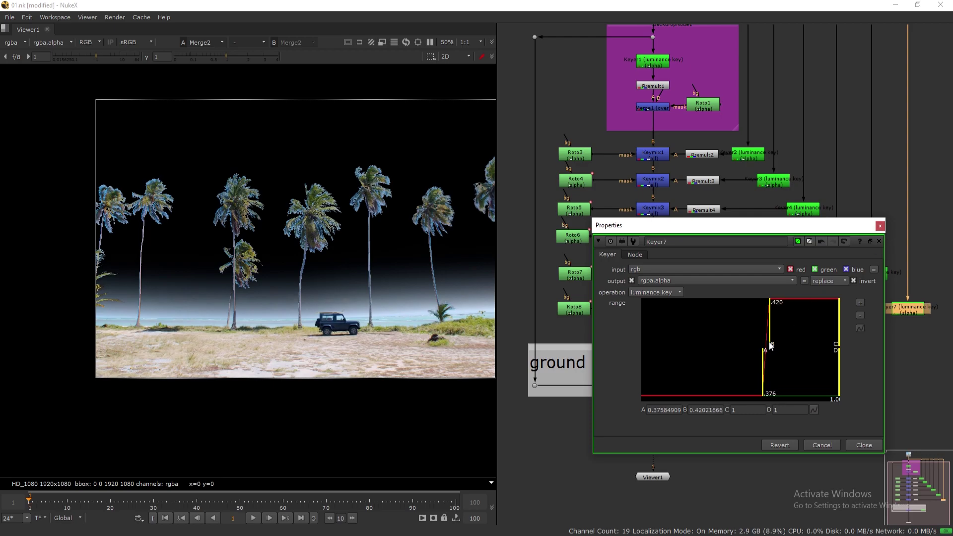
pyautogui.click(880, 226)
# Check the keyed result's alpha against its colour across the full frame, and save the script
pyautogui.press('a')
pyautogui.press('a')
pyautogui.press('a')
pyautogui.press('a')
pyautogui.press('a')
pyautogui.press('a')
pyautogui.scroll(-1, 289, 247)
pyautogui.moveTo(364, 249); pyautogui.dragTo(274, 249, button='middle')
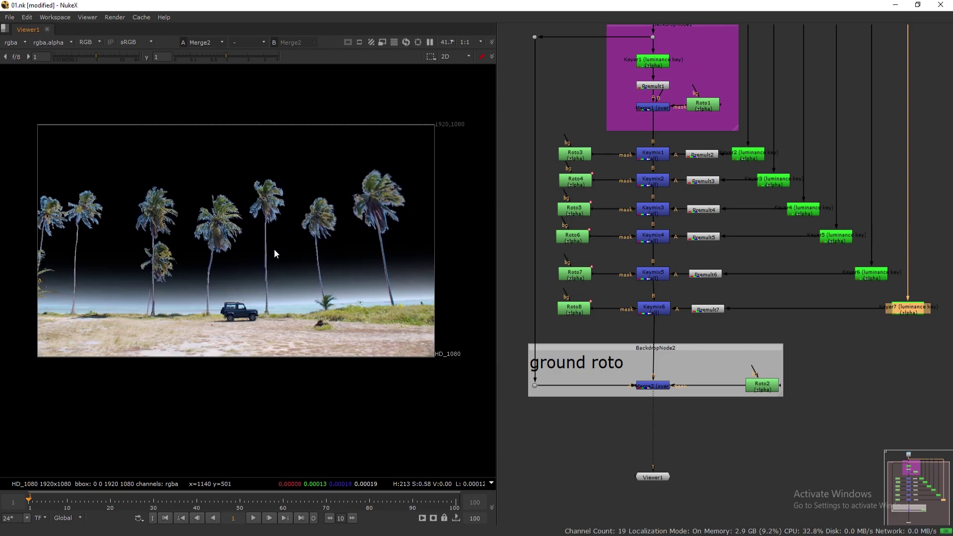
pyautogui.press('f')
pyautogui.hotkey('ctrl', 's')
pyautogui.press('f')
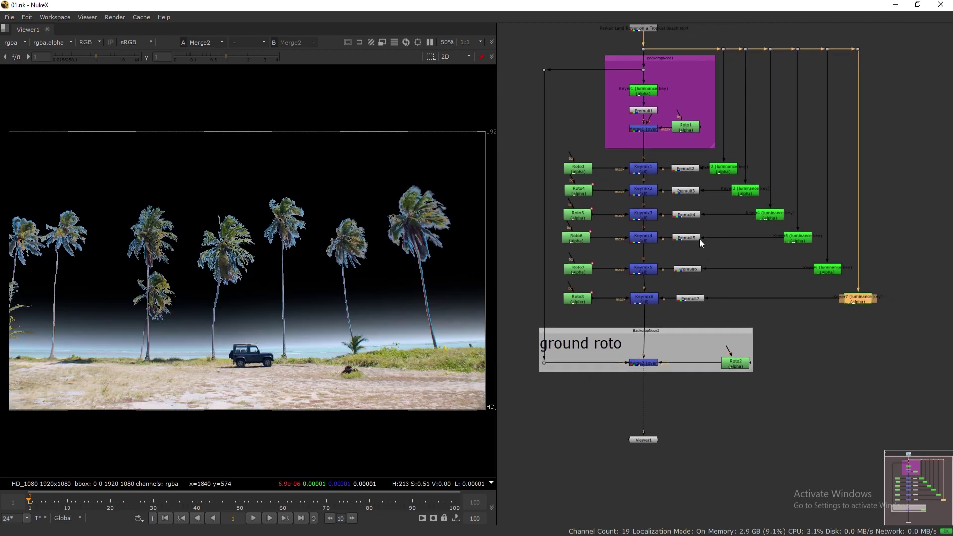
# Add a backdrop behind the six KeyMix branches, fit it between the existing backdrops, and save the script
pyautogui.moveTo(521, 150); pyautogui.dragTo(884, 318)
pyautogui.press('Tab')
pyautogui.write('back')
pyautogui.click(793, 331)
pyautogui.click(821, 166)
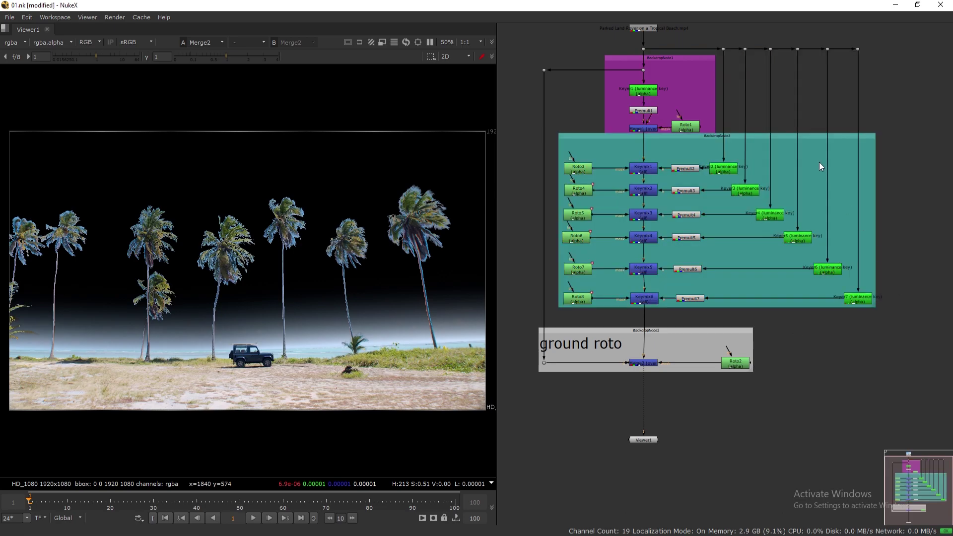
pyautogui.keyDown('ctrl'); pyautogui.moveTo(875, 142); pyautogui.dragTo(871, 154); pyautogui.keyUp('ctrl')
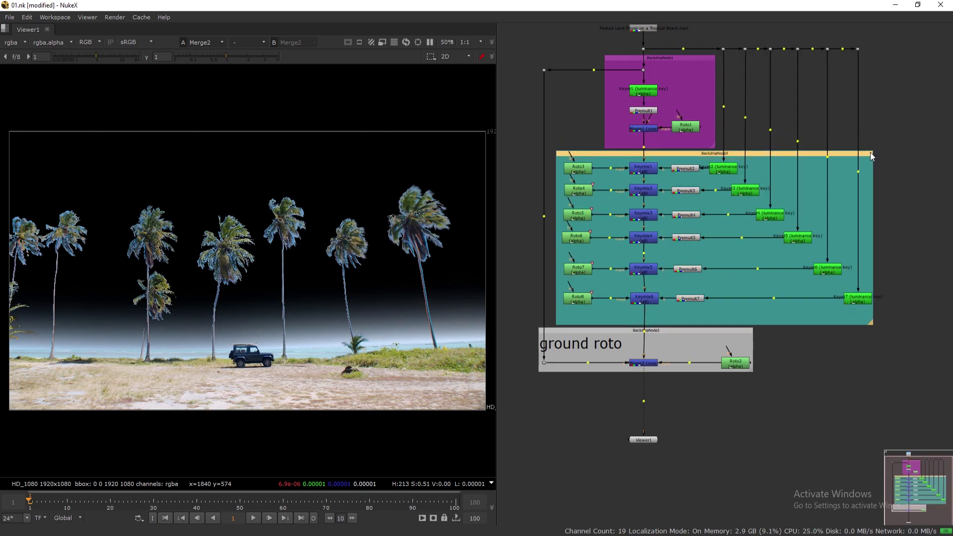
pyautogui.moveTo(871, 324); pyautogui.dragTo(878, 323)
pyautogui.click(865, 356)
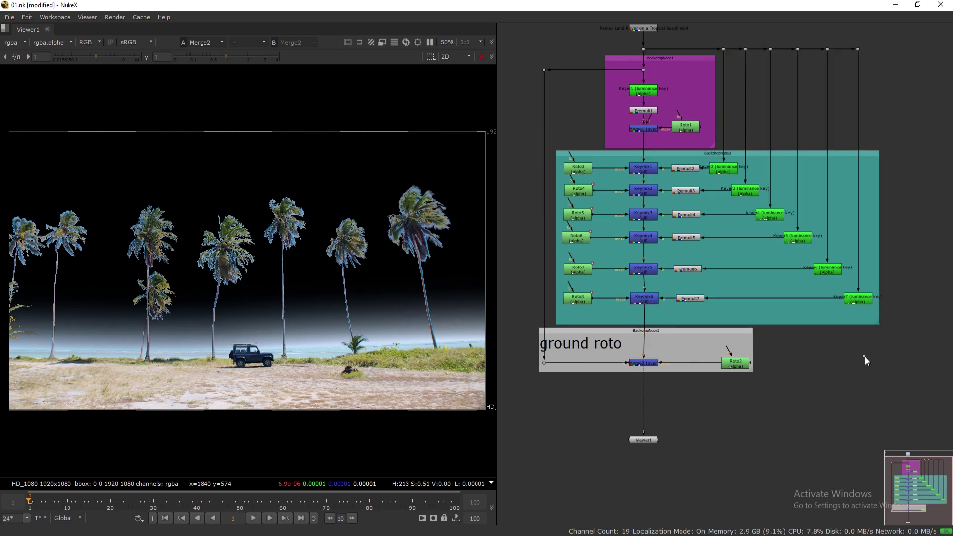
pyautogui.hotkey('ctrl', 's')
# Move Viewer1 away from the node pipe and connect its second input to Read1 to view the original clip
pyautogui.scroll(-1, 788, 327)
pyautogui.moveTo(758, 300); pyautogui.dragTo(702, 299, button='middle')
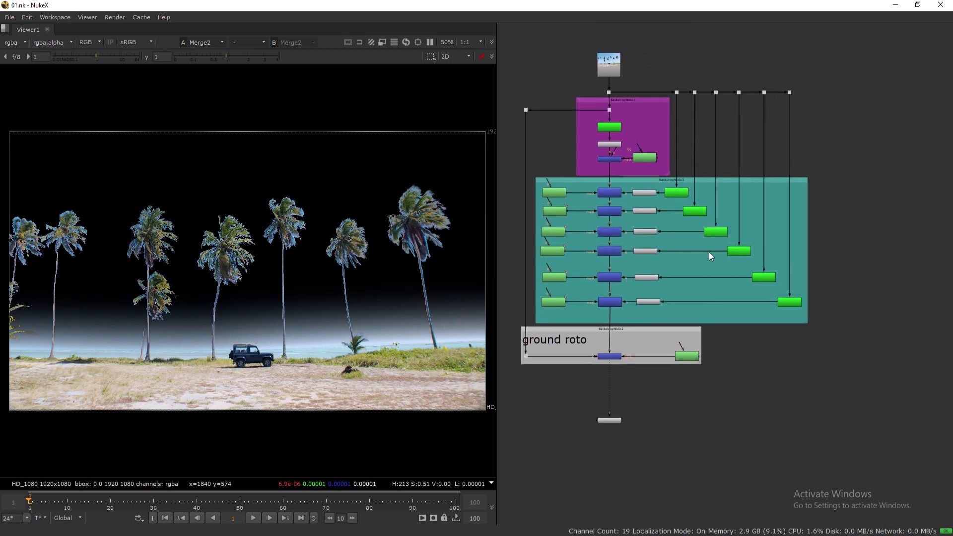
pyautogui.scroll(1, 705, 247)
pyautogui.moveTo(681, 240); pyautogui.dragTo(705, 277, button='middle')
pyautogui.moveTo(618, 489); pyautogui.dragTo(618, 496)
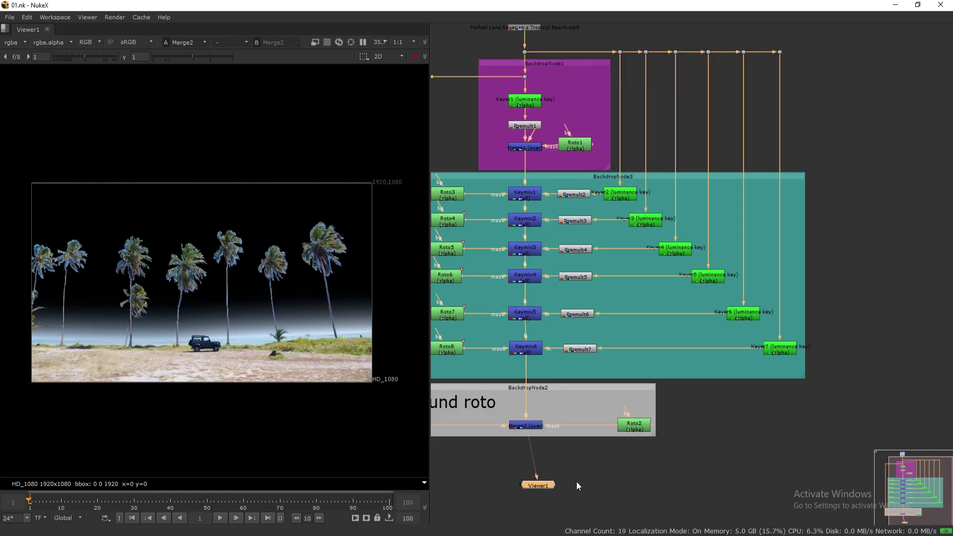
pyautogui.moveTo(540, 484); pyautogui.dragTo(776, 484)
pyautogui.moveTo(571, 60); pyautogui.dragTo(582, 80, button='middle')
pyautogui.click(543, 37)
pyautogui.press('2')
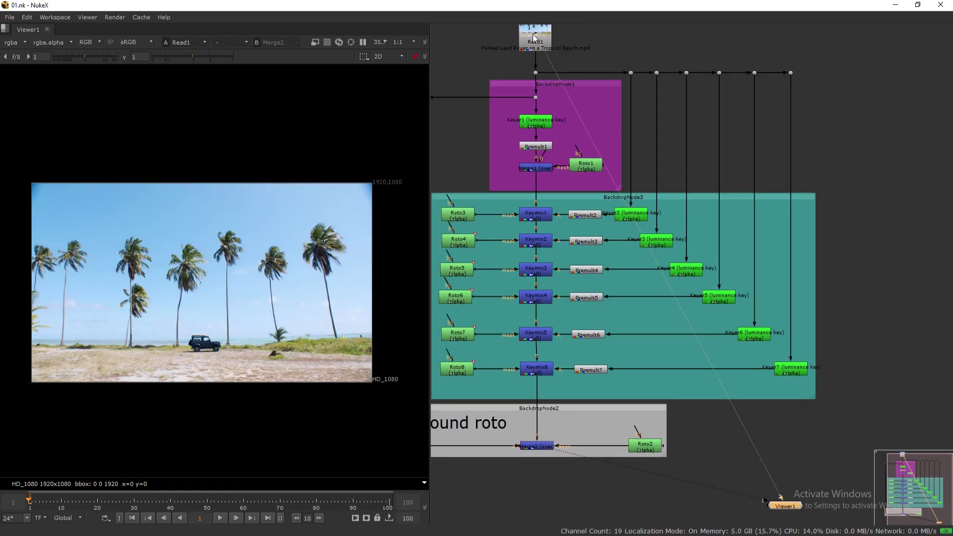
# Play the original clip to examine its camera movement
pyautogui.scroll(2, 211, 302)
pyautogui.scroll(-1, 220, 302)
pyautogui.moveTo(221, 308)
pyautogui.mouseDown(button='middle')
pyautogui.moveTo(249, 307)
pyautogui.moveTo(239, 307)
pyautogui.mouseUp(button='middle')
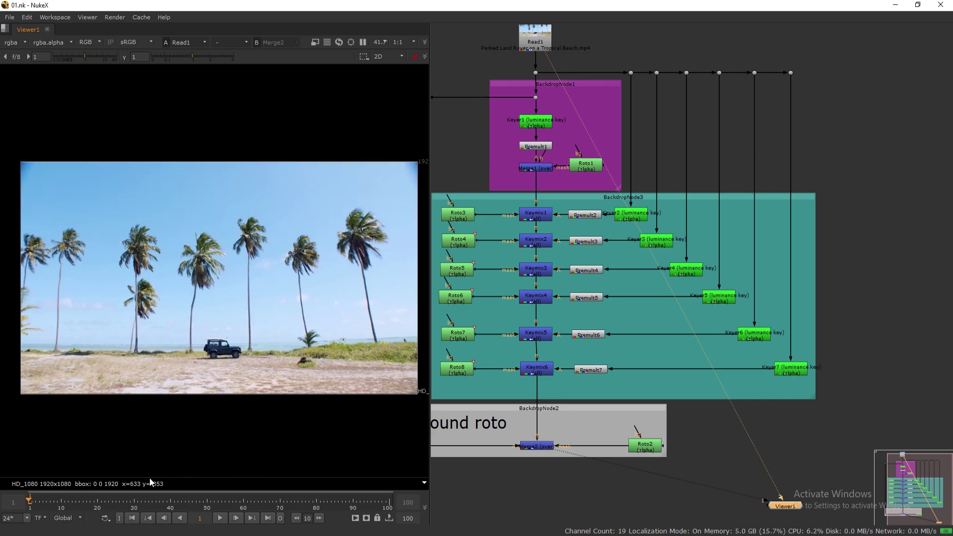
pyautogui.click(221, 518)
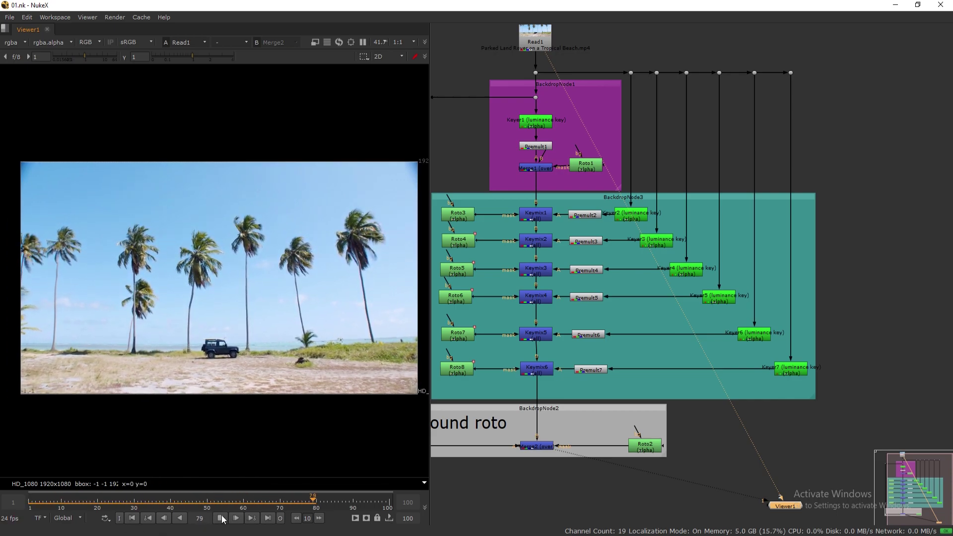
pyautogui.click(222, 519)
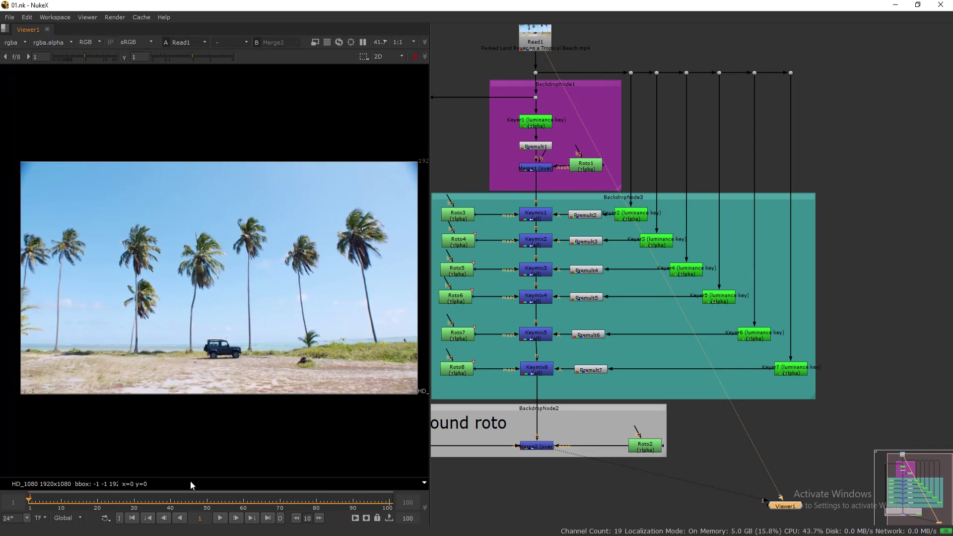
# Add a CameraTracker node connected to Read1 and place it level with Read1, beyond the keyer branches
pyautogui.press('Tab')
pyautogui.write('camer')
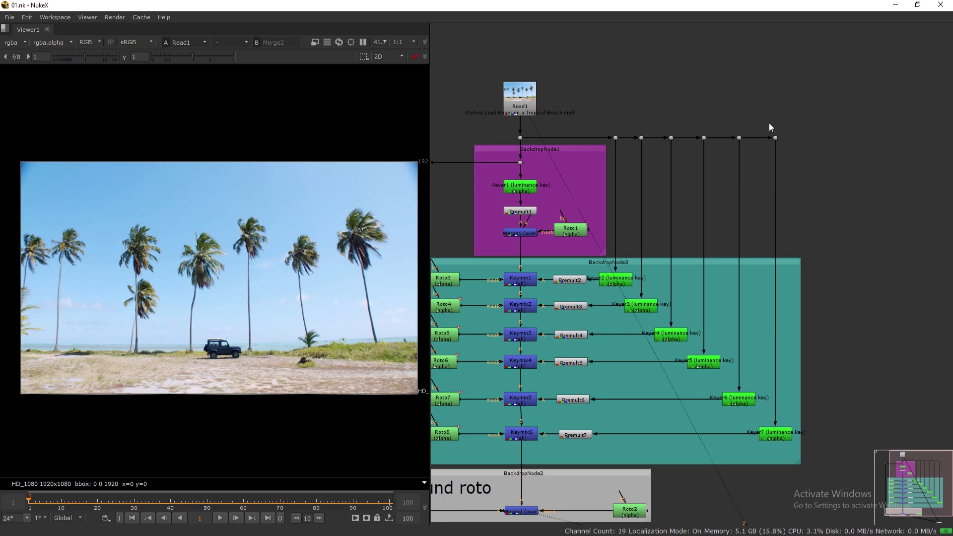
pyautogui.click(767, 123)
pyautogui.moveTo(821, 116); pyautogui.dragTo(869, 124)
pyautogui.moveTo(776, 23); pyautogui.dragTo(768, 179)
pyautogui.moveTo(862, 110)
pyautogui.mouseDown()
pyautogui.moveTo(519, 97)
pyautogui.moveTo(861, 100)
pyautogui.mouseUp()
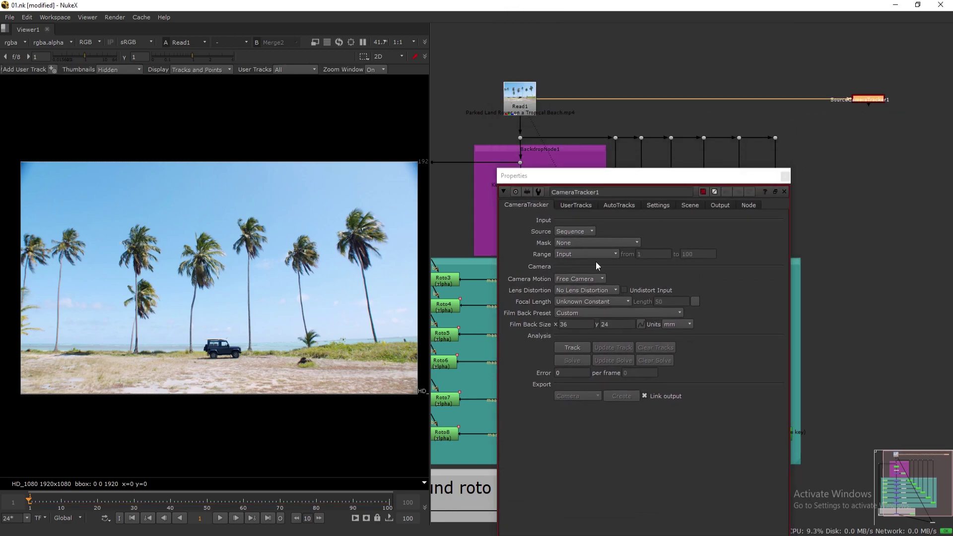
# Set the CameraTracker range to Global with Free Camera motion, and preview the detected features
pyautogui.click(590, 279)
pyautogui.click(596, 279)
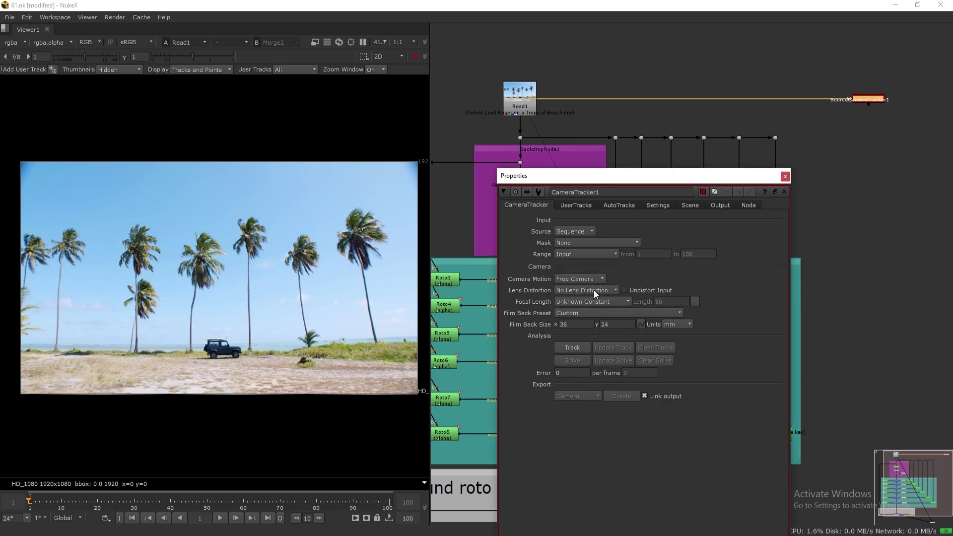
pyautogui.click(586, 254)
pyautogui.click(591, 265)
pyautogui.click(663, 206)
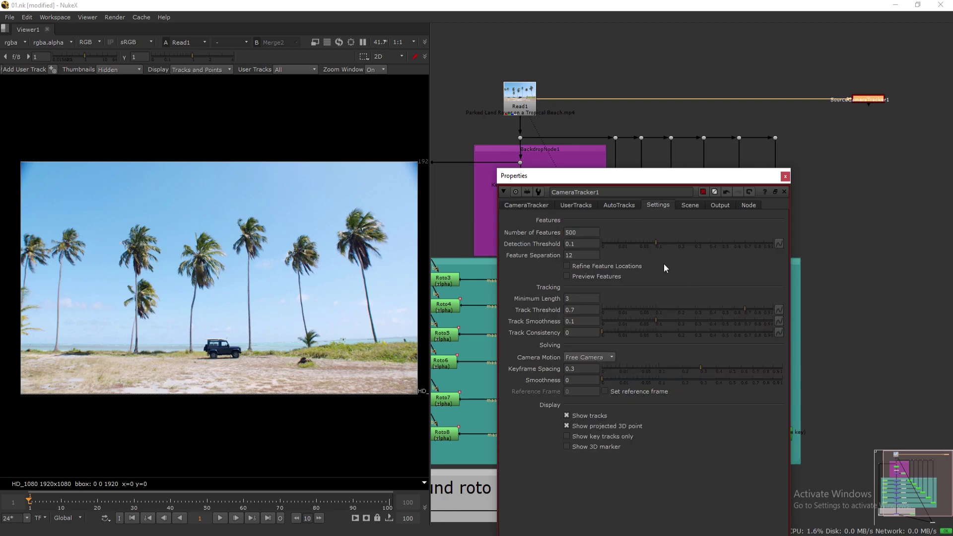
pyautogui.click(527, 205)
pyautogui.click(657, 206)
pyautogui.click(529, 205)
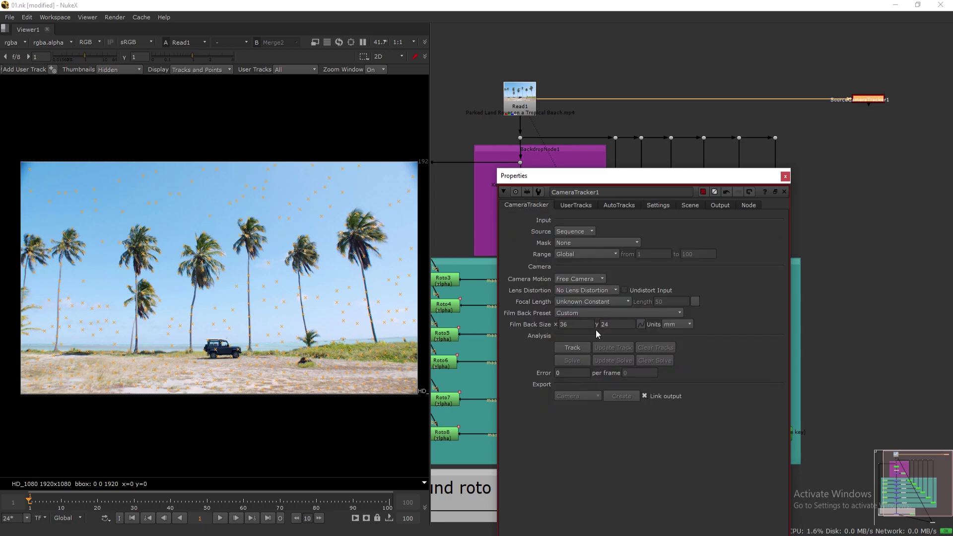
# Track the features through the sequence and solve the camera
pyautogui.click(582, 349)
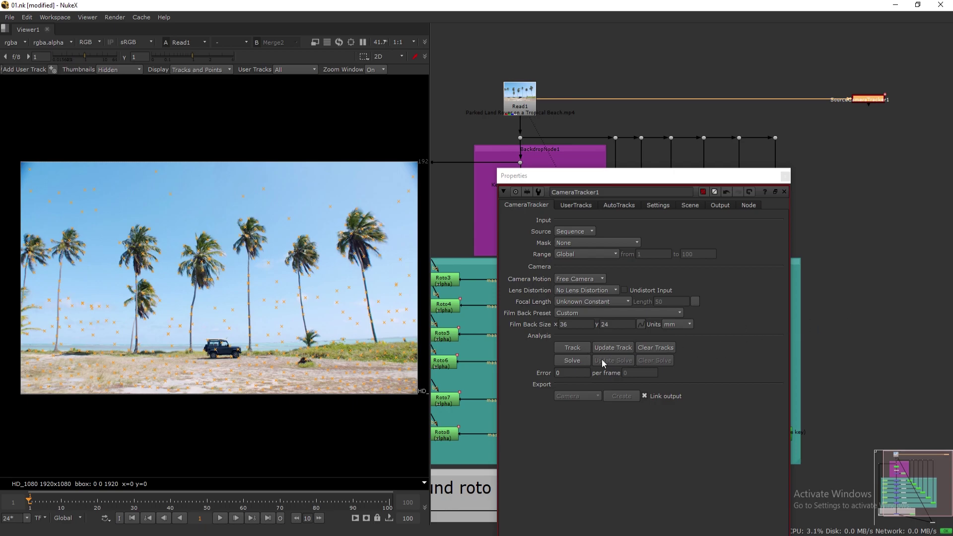
pyautogui.click(571, 361)
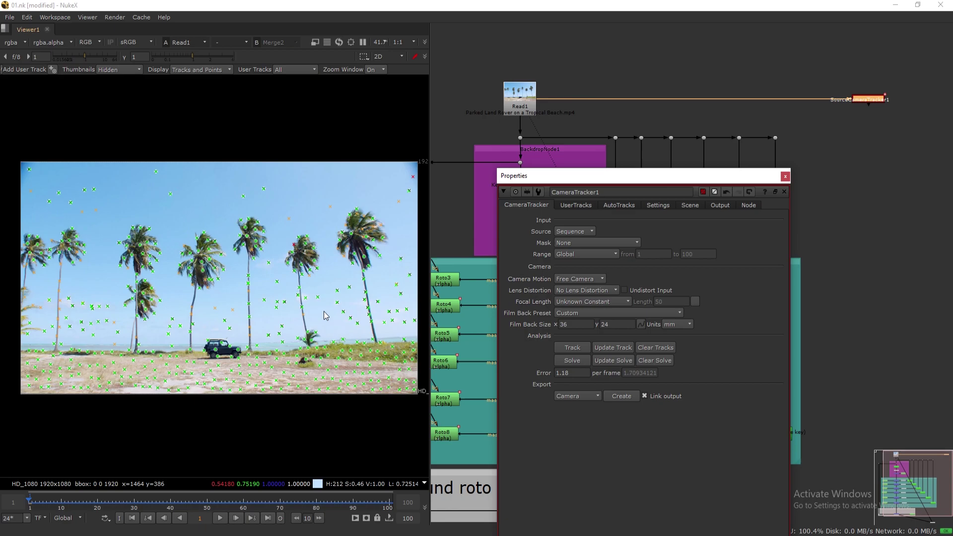
# Enable focal length, position and rotation refinement, and delete the unsolved and rejected auto-tracks
pyautogui.click(626, 205)
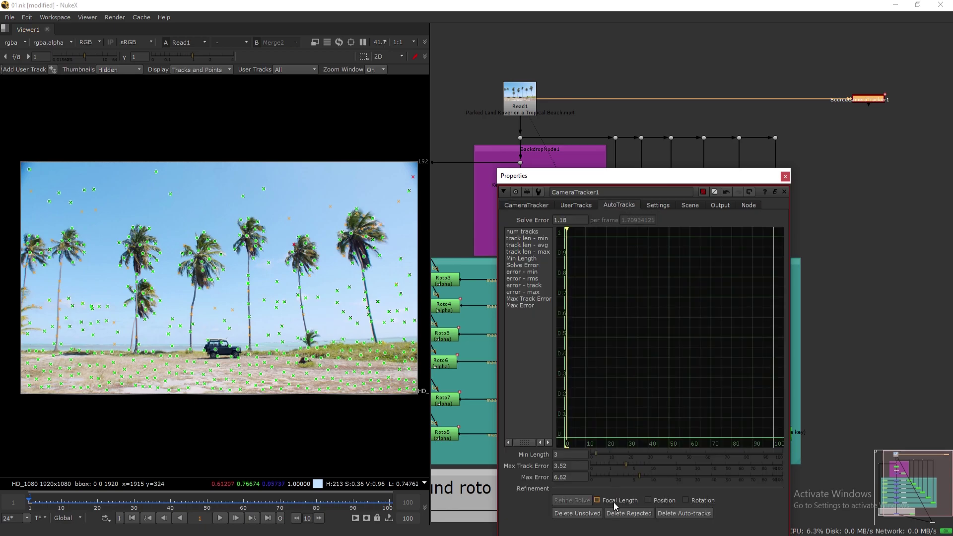
pyautogui.click(702, 501)
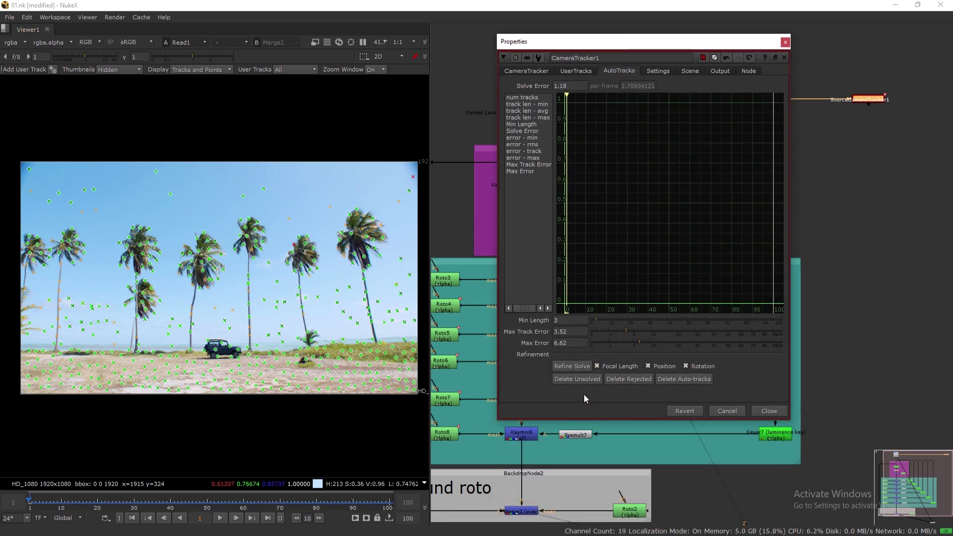
pyautogui.click(558, 378)
pyautogui.click(455, 285)
pyautogui.click(644, 378)
pyautogui.click(463, 287)
# Play and scrub the clip to check the remaining track points, and return to frame 1
pyautogui.scroll(1, 206, 310)
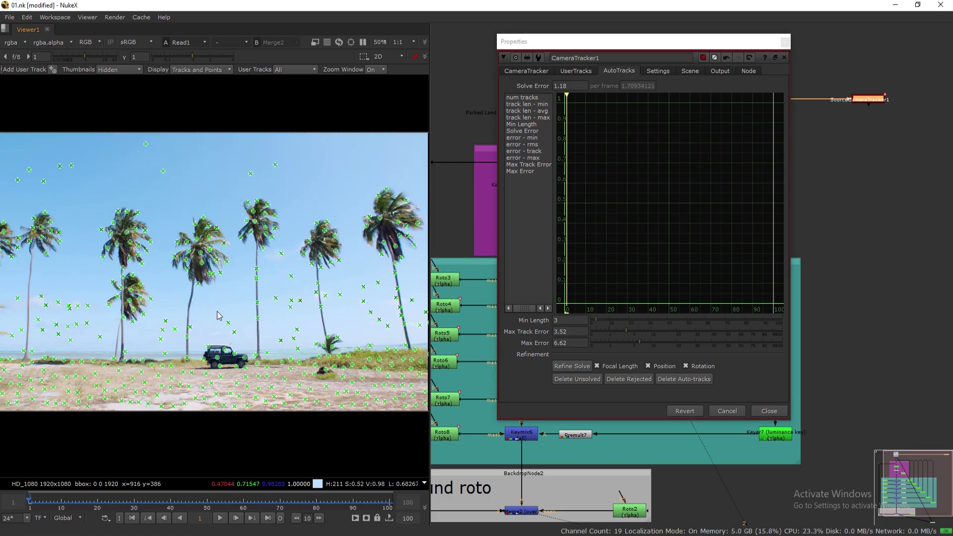
pyautogui.moveTo(207, 311); pyautogui.dragTo(243, 298, button='middle')
pyautogui.click(219, 518)
pyautogui.click(222, 517)
pyautogui.moveTo(171, 500); pyautogui.dragTo(133, 511)
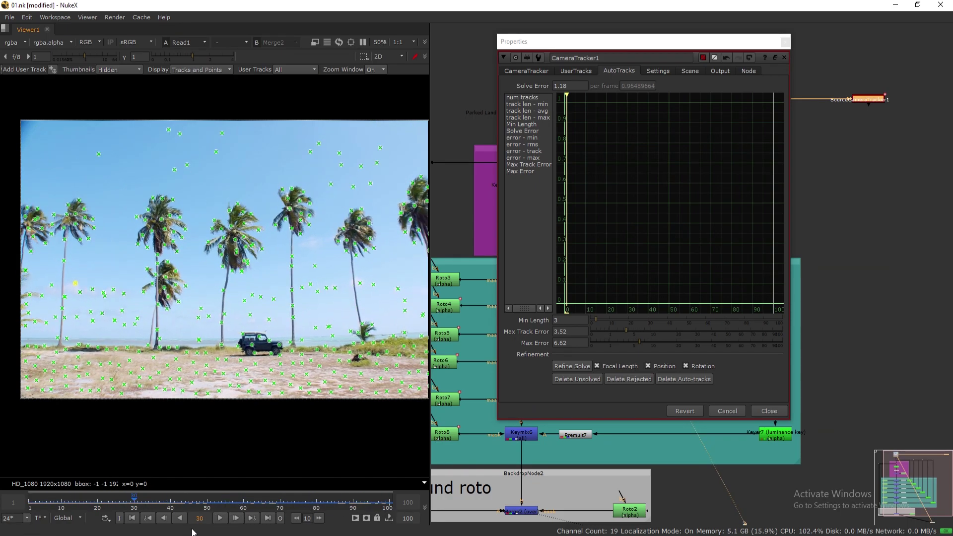
pyautogui.click(134, 518)
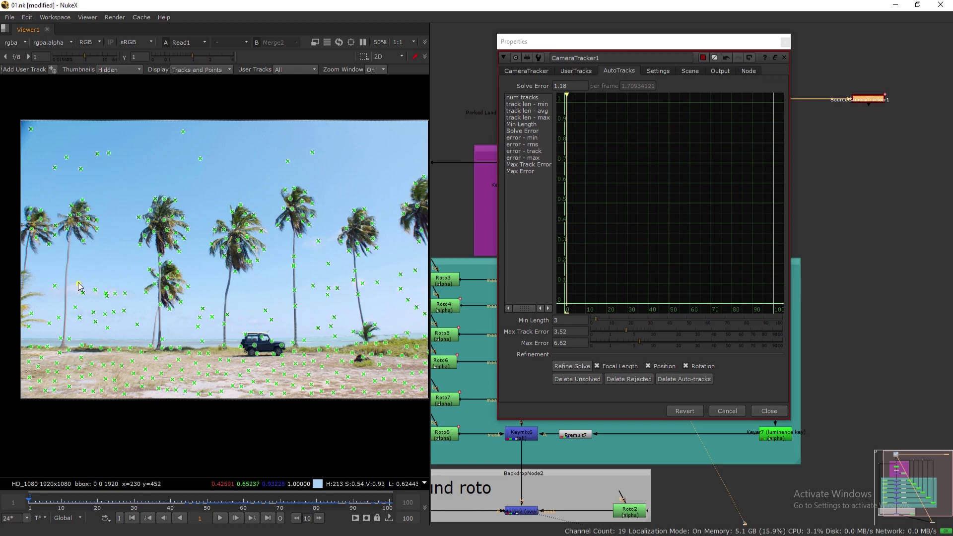
# Create a card at the track point in the sky beside the second palm's trunk
pyautogui.rightClick(78, 287)
pyautogui.moveTo(102, 298)
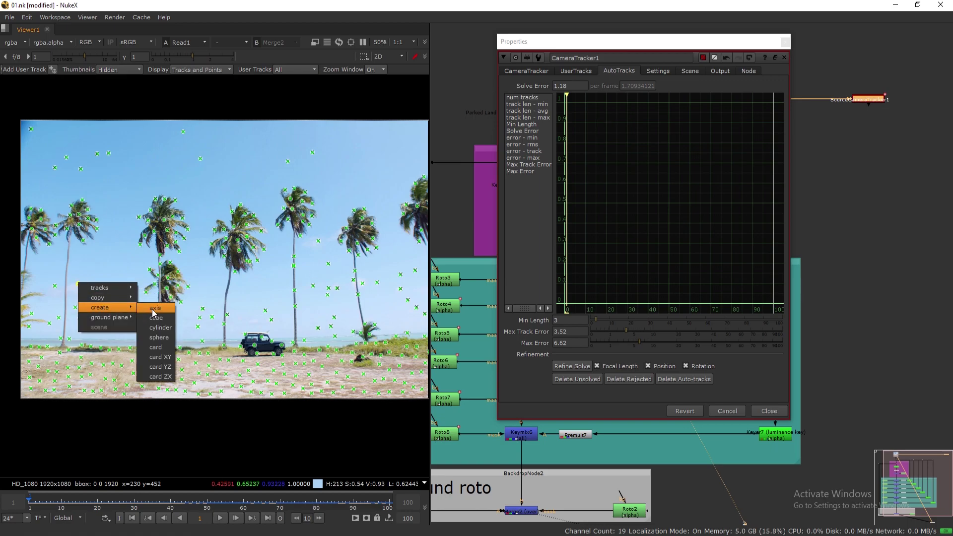
pyautogui.click(155, 347)
pyautogui.click(841, 22)
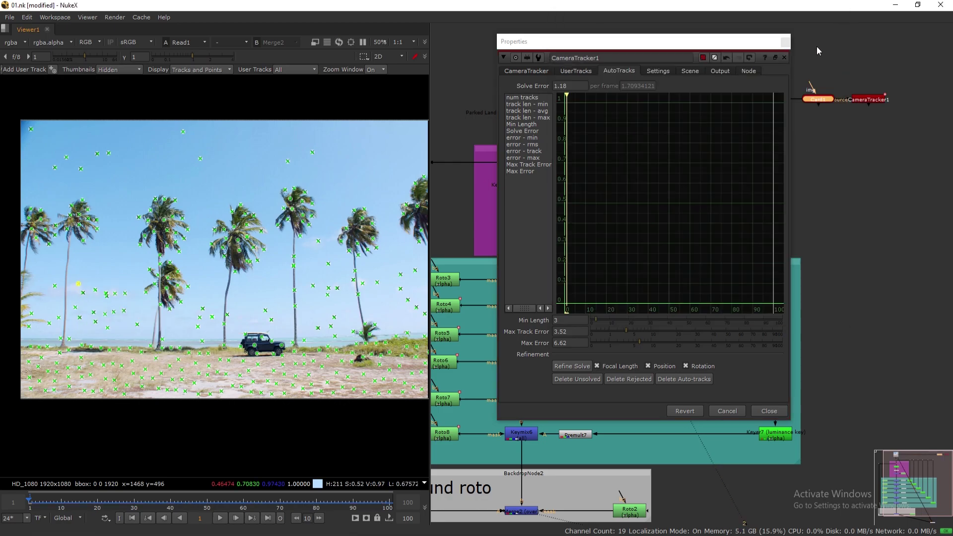
# Export the camera solve as a linked Scene+ setup from the CameraTracker
pyautogui.moveTo(822, 112); pyautogui.dragTo(905, 69)
pyautogui.click(526, 70)
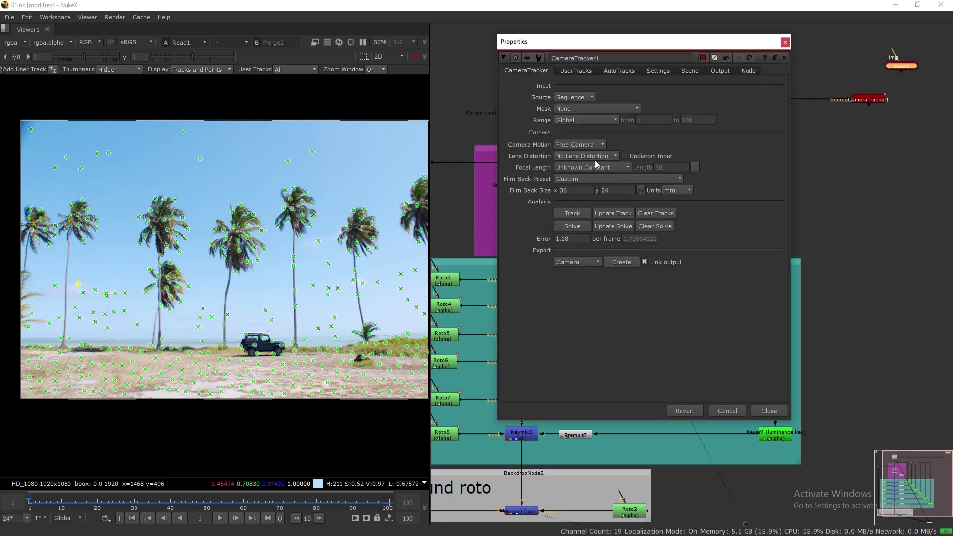
pyautogui.click(589, 262)
pyautogui.click(594, 302)
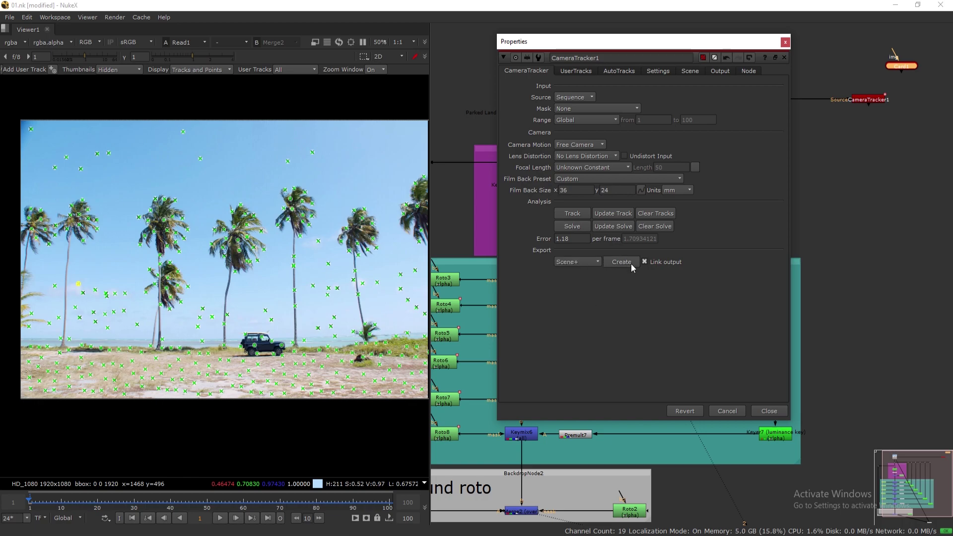
pyautogui.click(622, 262)
pyautogui.click(771, 412)
# Route the LensDistortion source pipe through a dot level with the beach clip's Read node, and move the card beside the camera setup
pyautogui.moveTo(893, 259); pyautogui.dragTo(828, 292, button='middle')
pyautogui.keyDown('ctrl'); pyautogui.moveTo(655, 152); pyautogui.dragTo(861, 118); pyautogui.keyUp('ctrl')
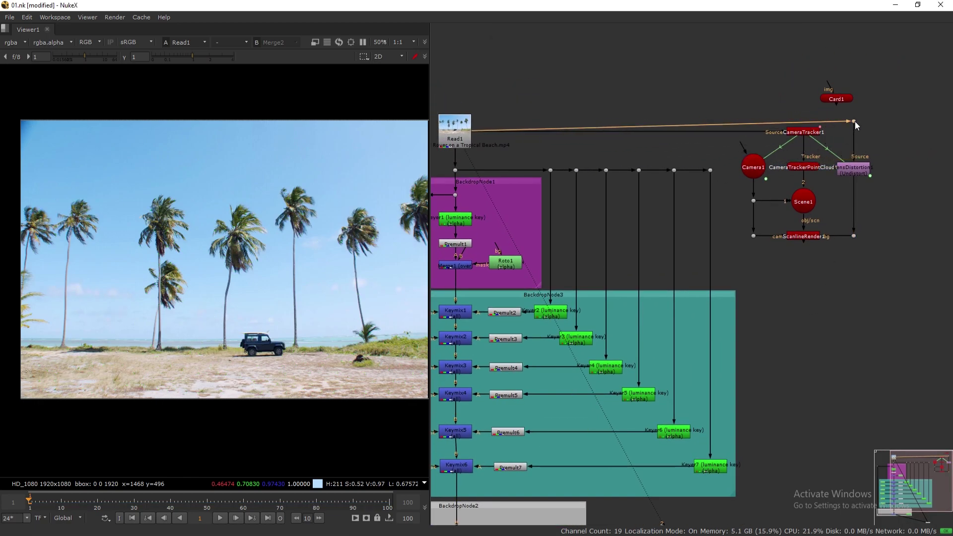
pyautogui.moveTo(465, 137); pyautogui.dragTo(465, 127)
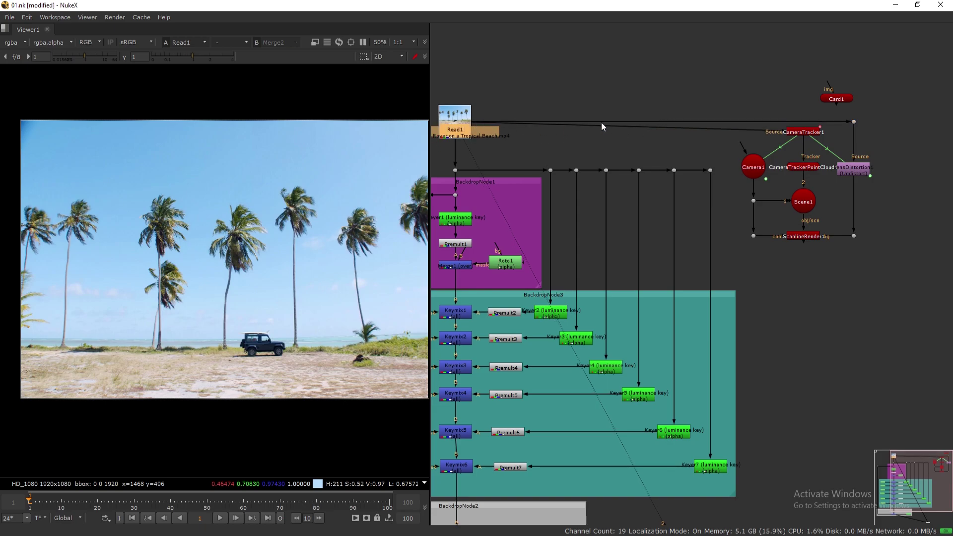
pyautogui.click(837, 98)
pyautogui.moveTo(836, 99); pyautogui.dragTo(902, 193)
# Add corner dots to the pipes from the beach clip and move the whole camera setup down beside the keyer backdrops
pyautogui.scroll(-2, 809, 277)
pyautogui.moveTo(810, 277); pyautogui.dragTo(747, 218, button='middle')
pyautogui.moveTo(699, 60); pyautogui.dragTo(839, 189)
pyautogui.keyDown('ctrl'); pyautogui.moveTo(652, 91); pyautogui.dragTo(795, 75); pyautogui.keyUp('ctrl')
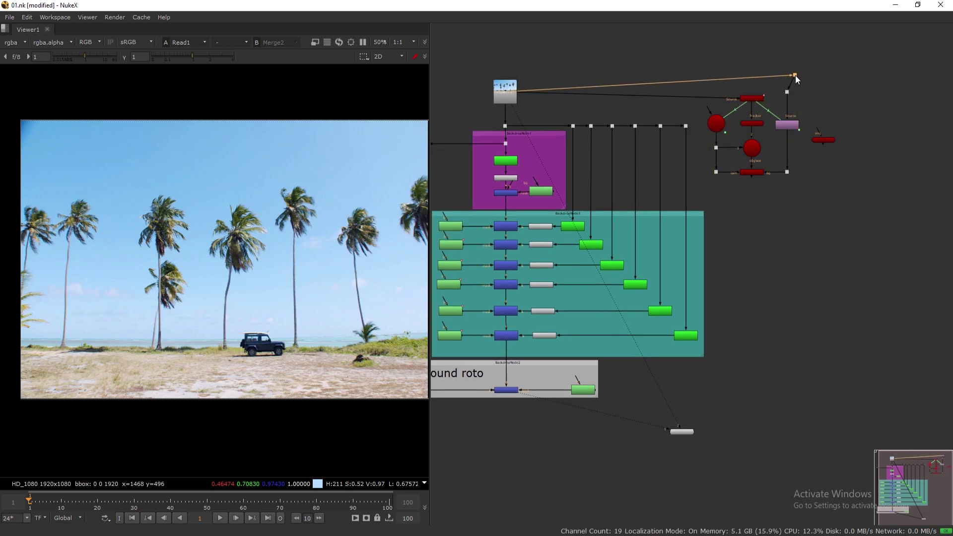
pyautogui.keyDown('ctrl'); pyautogui.moveTo(630, 97); pyautogui.dragTo(817, 189); pyautogui.keyUp('ctrl')
pyautogui.moveTo(752, 148); pyautogui.dragTo(752, 372)
pyautogui.moveTo(671, 94); pyautogui.dragTo(787, 93)
# Delete the extra dot directly above the LensDistortion node
pyautogui.scroll(4, 794, 209)
pyautogui.moveTo(788, 450); pyautogui.dragTo(800, 274, button='middle')
pyautogui.click(799, 273)
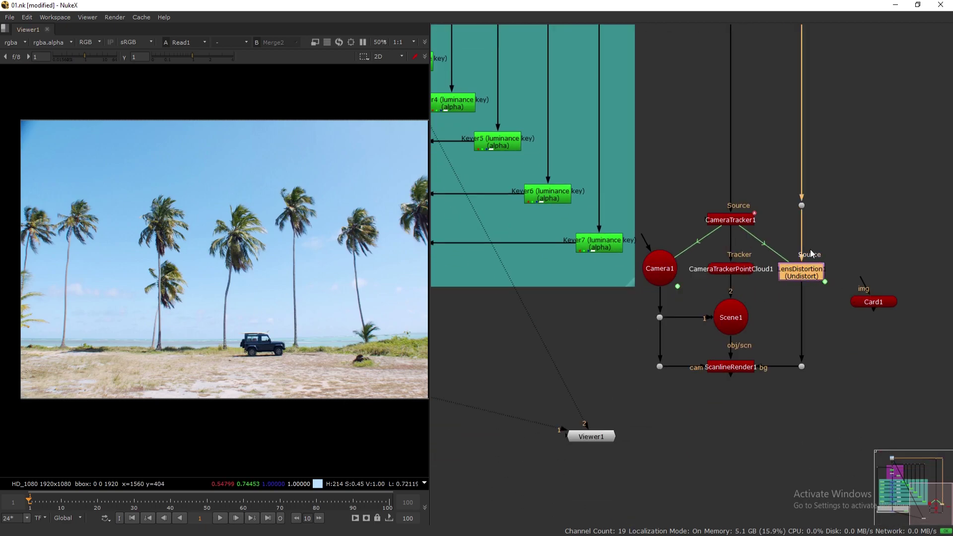
pyautogui.moveTo(813, 246); pyautogui.dragTo(816, 243)
pyautogui.click(802, 204)
pyautogui.press('Delete')
# View the ScanlineRender output and disable the CameraTrackerPointCloud node
pyautogui.scroll(-2, 804, 187)
pyautogui.moveTo(799, 121); pyautogui.dragTo(809, 172, button='middle')
pyautogui.moveTo(659, 412); pyautogui.dragTo(764, 361)
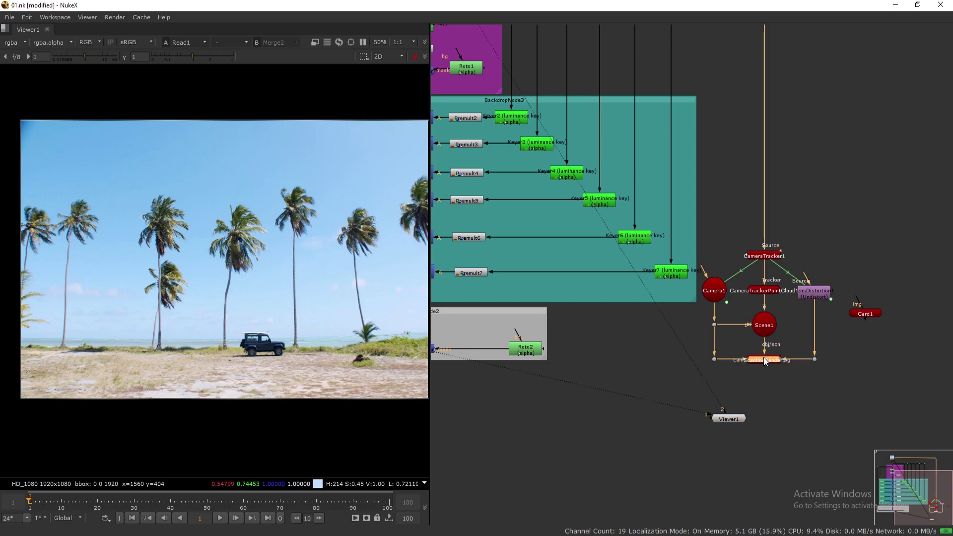
pyautogui.click(763, 292)
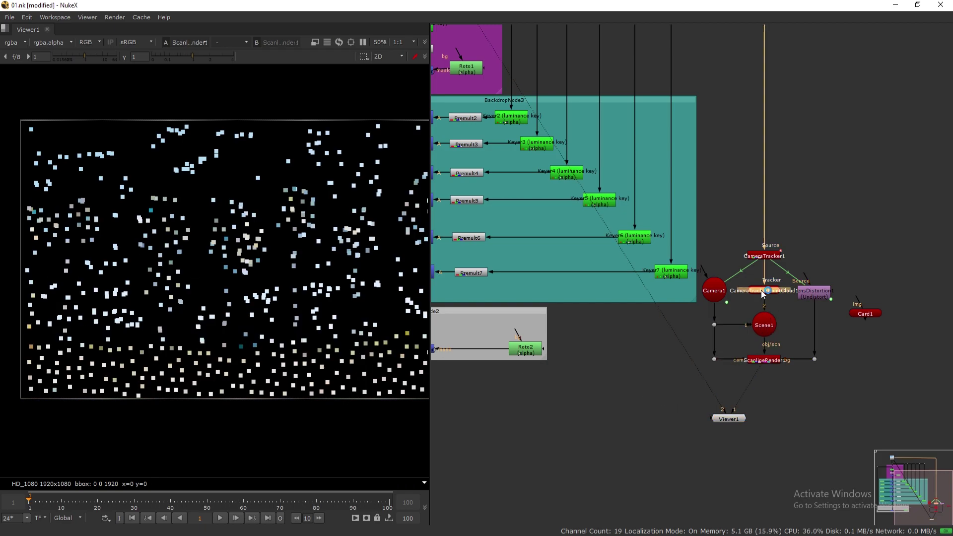
pyautogui.press('d')
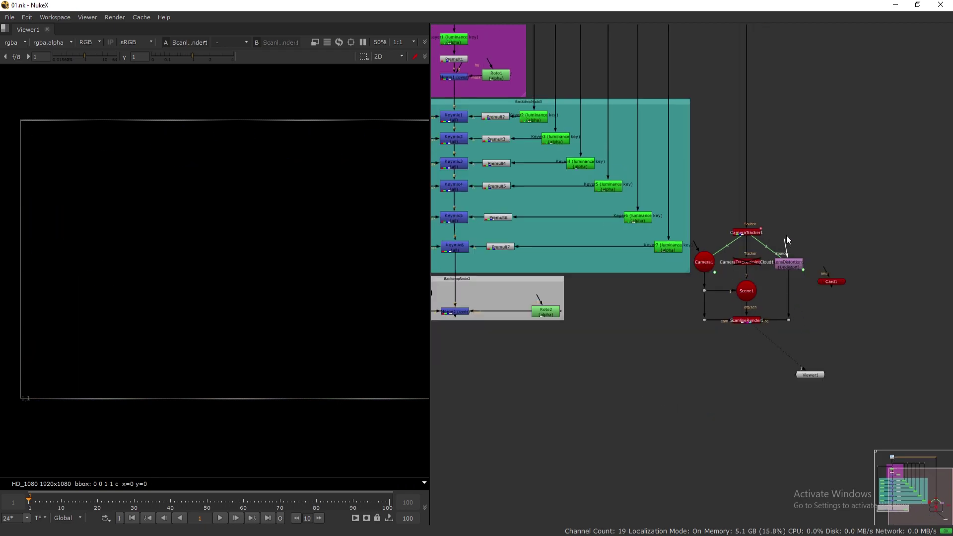
# Reconnect the LensDistortion source to the beach clip's Read node and route the pipe through a corner dot
pyautogui.moveTo(786, 236); pyautogui.dragTo(742, 159)
pyautogui.moveTo(690, 79); pyautogui.dragTo(719, 232)
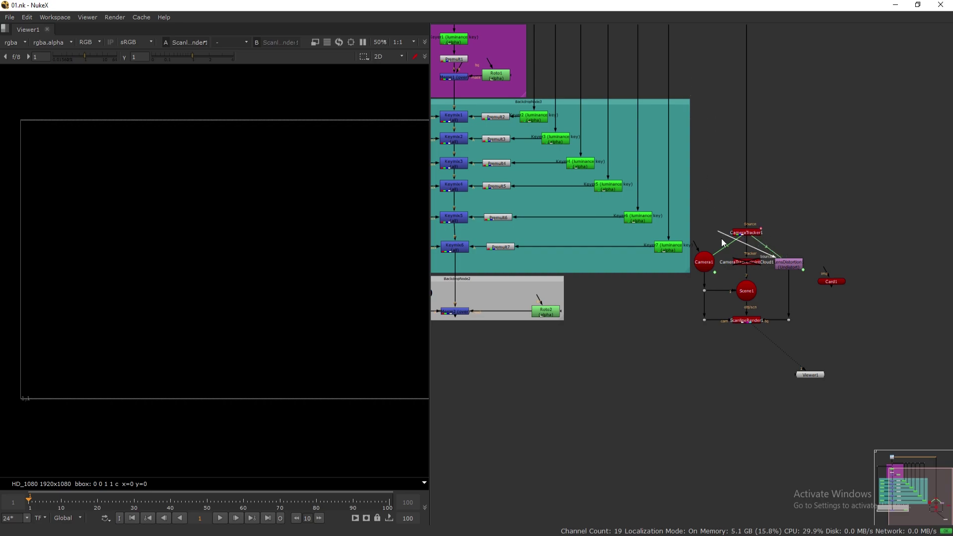
pyautogui.moveTo(772, 207); pyautogui.dragTo(834, 333, button='middle')
pyautogui.moveTo(846, 376); pyautogui.dragTo(520, 82)
pyautogui.press('ctrl')
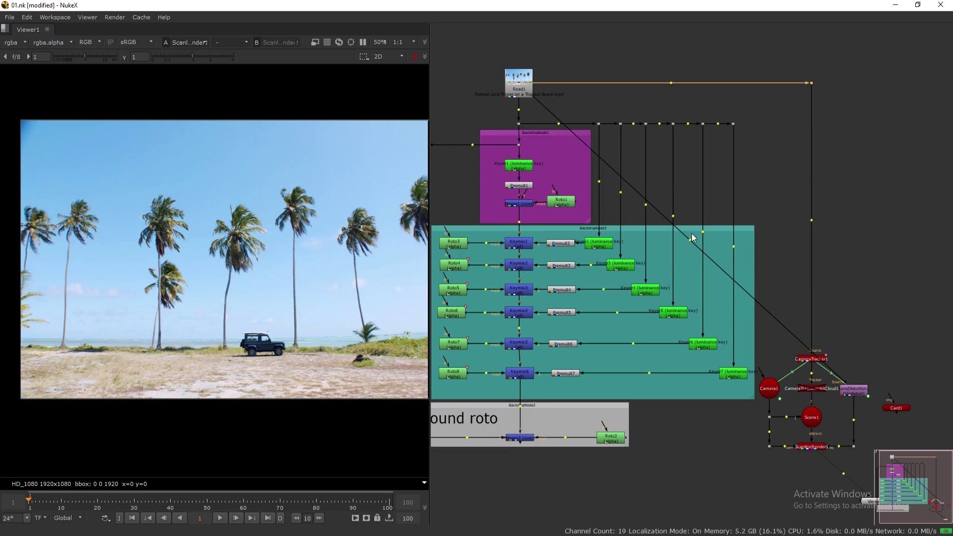
pyautogui.click(854, 392)
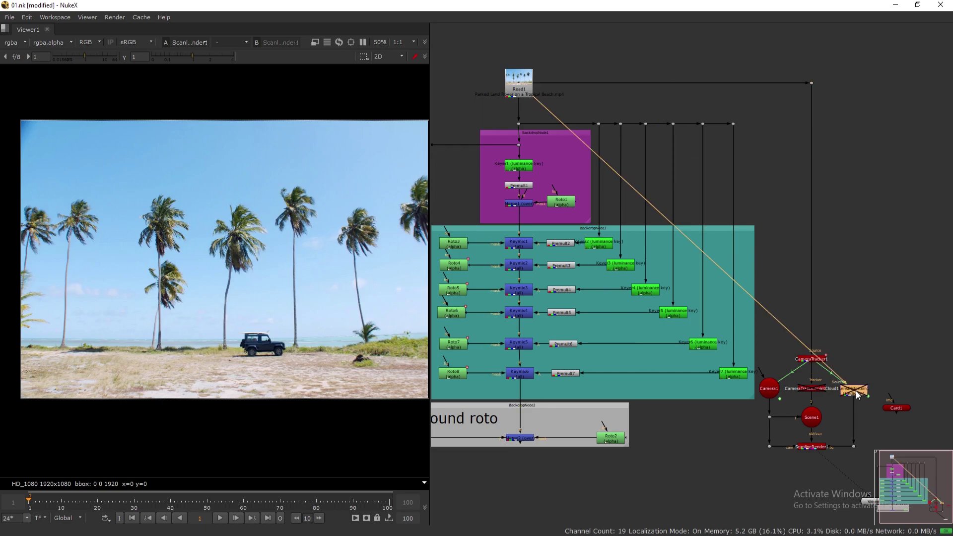
pyautogui.press('ctrl')
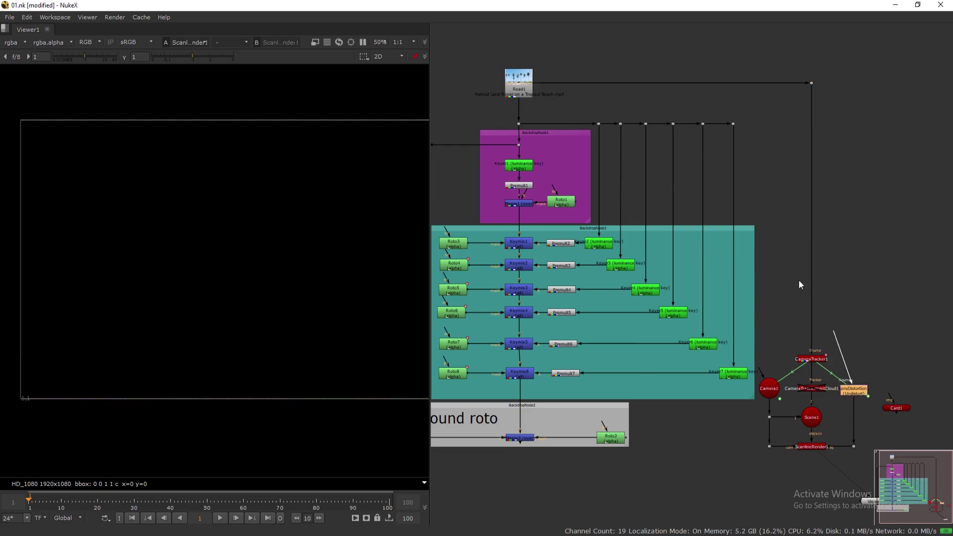
pyautogui.moveTo(715, 268); pyautogui.dragTo(716, 272, button='middle')
pyautogui.keyDown('ctrl'); pyautogui.moveTo(690, 244); pyautogui.dragTo(854, 87); pyautogui.keyUp('ctrl')
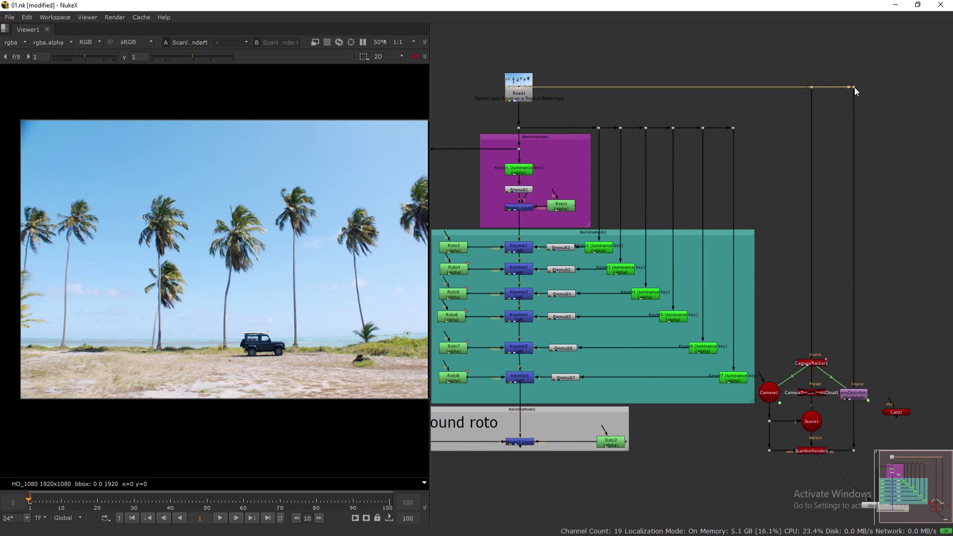
# Place the Viewer below the ScanlineRender and move the card to the camera side of the tracking setup
pyautogui.moveTo(865, 347); pyautogui.dragTo(824, 219, button='middle')
pyautogui.moveTo(831, 377); pyautogui.dragTo(807, 387)
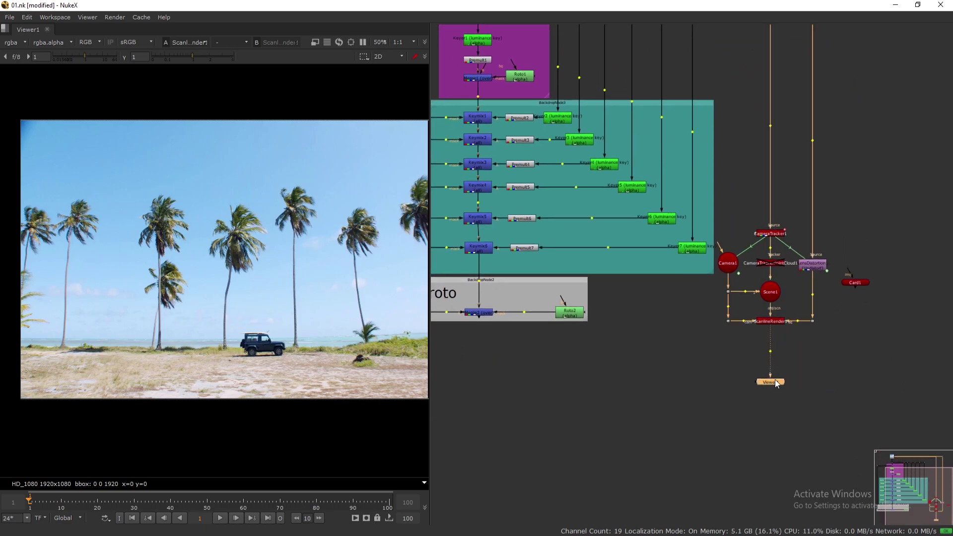
pyautogui.moveTo(810, 380); pyautogui.dragTo(883, 275, button='middle')
pyautogui.click(923, 190)
pyautogui.moveTo(923, 190); pyautogui.dragTo(760, 214)
pyautogui.moveTo(775, 287); pyautogui.dragTo(667, 315, button='middle')
pyautogui.scroll(-3, 746, 334)
pyautogui.scroll(1, 667, 314)
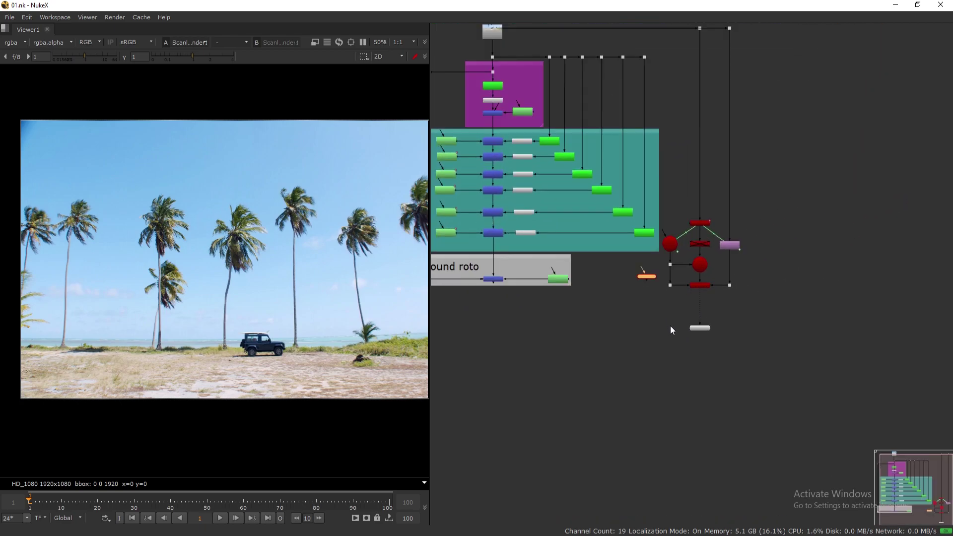
# Import the cloudy sky JPG and place its Read node below the card
pyautogui.moveTo(660, 368); pyautogui.dragTo(695, 336, button='middle')
pyautogui.scroll(3, 637, 362)
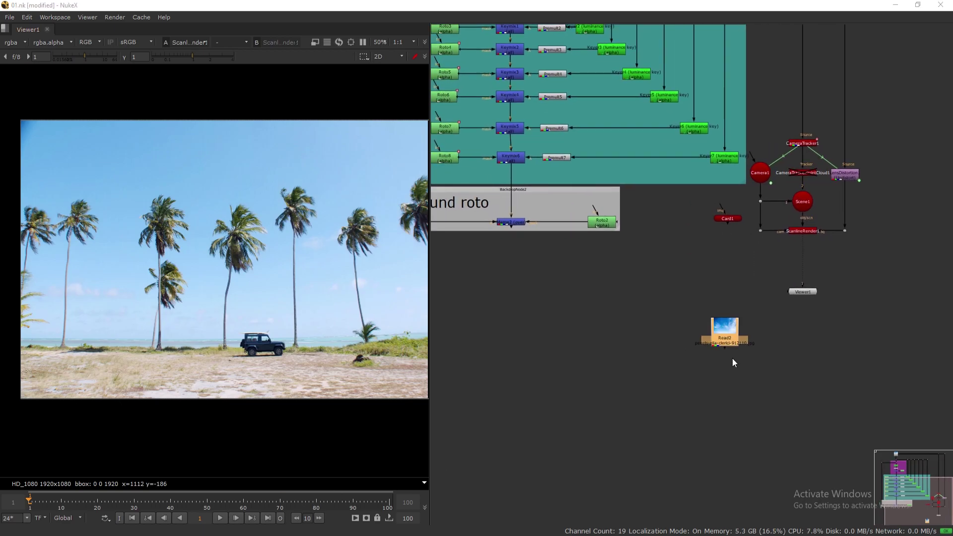
pyautogui.moveTo(733, 359); pyautogui.dragTo(726, 348, button='middle')
pyautogui.moveTo(720, 326); pyautogui.dragTo(718, 301)
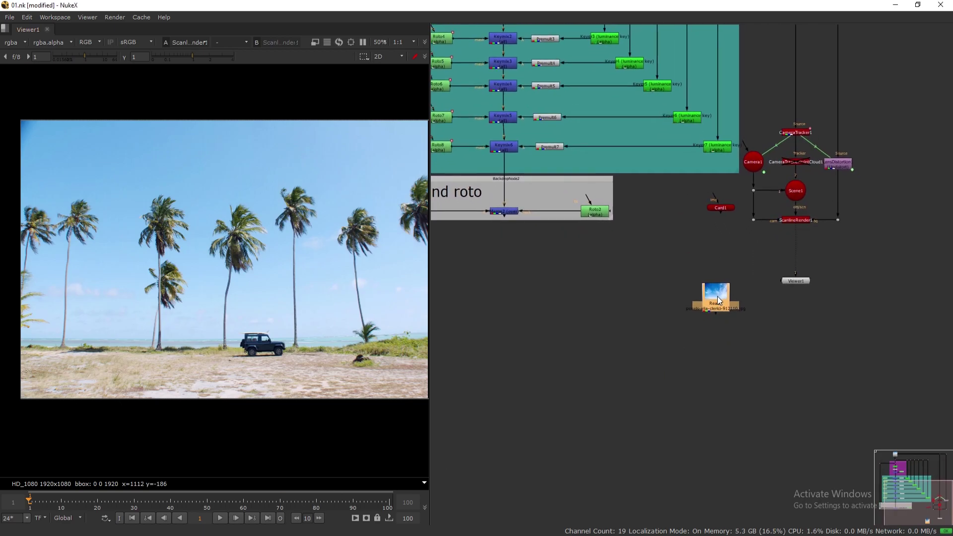
# Add a Transform node and a Merge (over) node beneath the sky image
pyautogui.press('t')
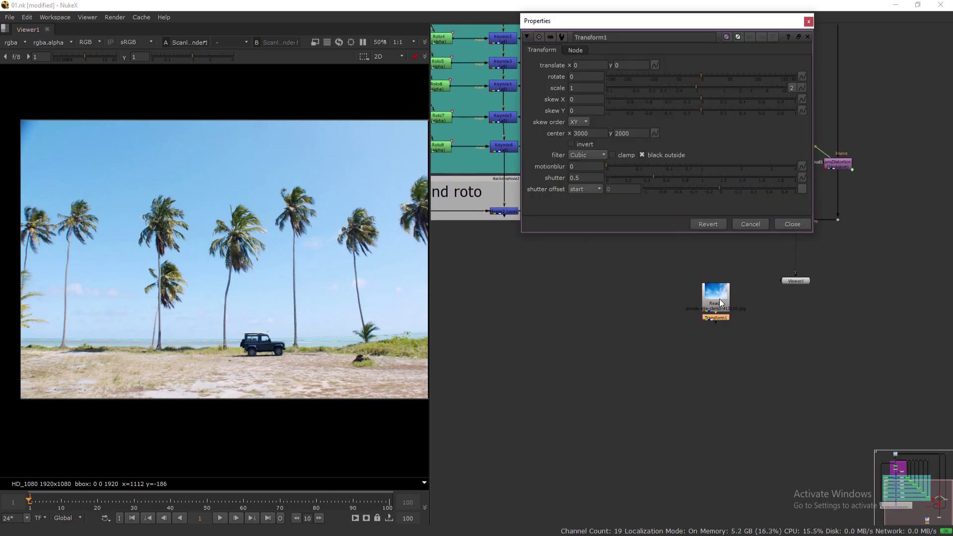
pyautogui.click(810, 22)
pyautogui.scroll(2, 725, 321)
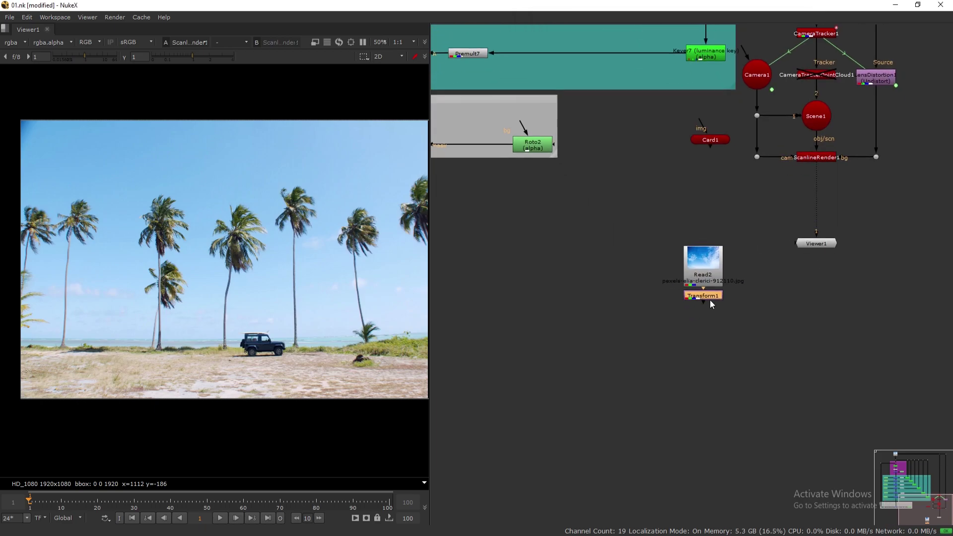
pyautogui.moveTo(709, 372); pyautogui.dragTo(710, 337)
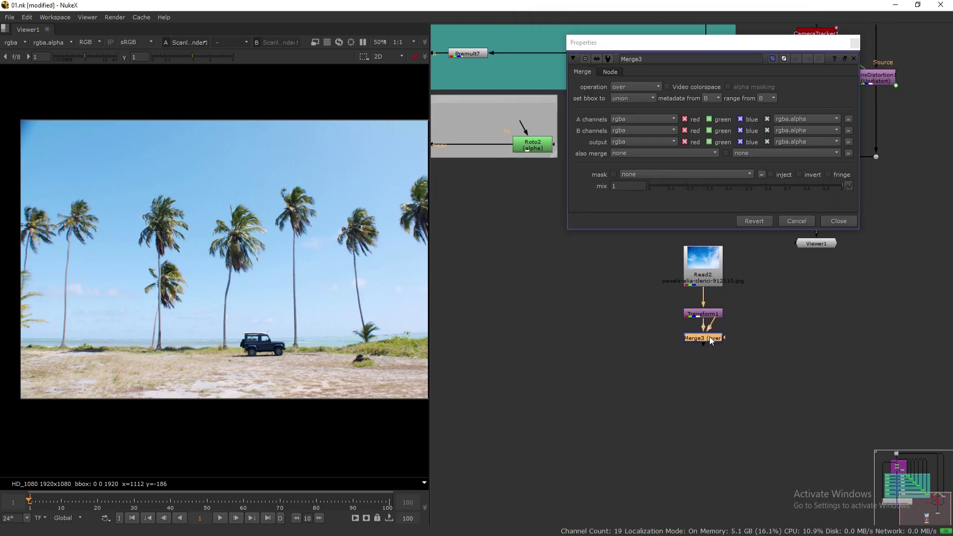
pyautogui.click(839, 221)
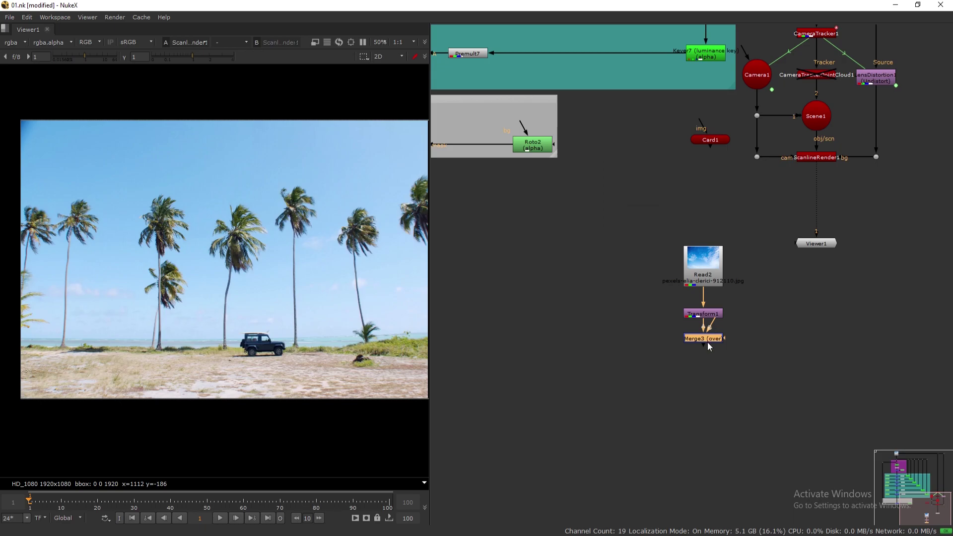
# Add a Reformat node and connect it to the B input of the sky image's Merge node
pyautogui.press('Tab')
pyautogui.write('ref')
pyautogui.click(638, 353)
pyautogui.moveTo(705, 352); pyautogui.dragTo(776, 342)
pyautogui.hotkey('ctrl', 's')
pyautogui.click(826, 127)
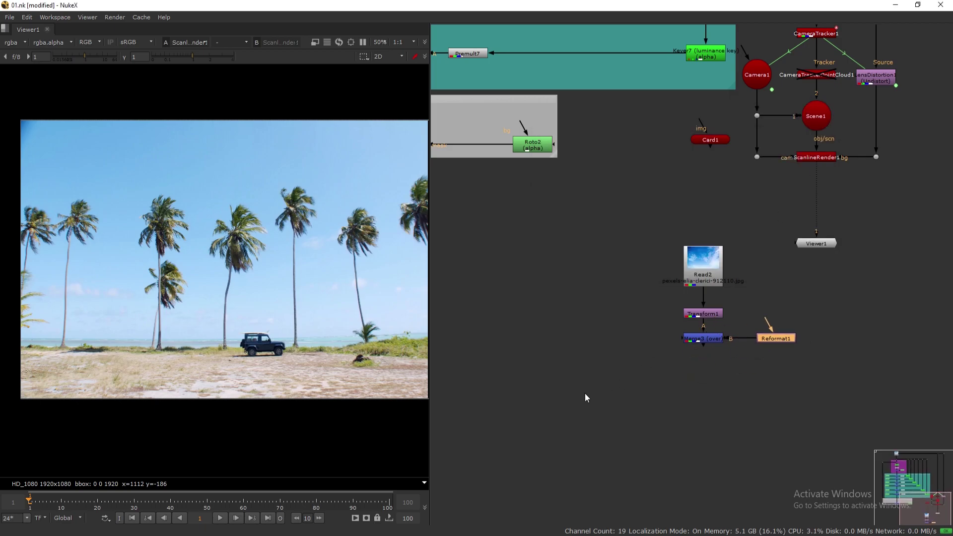
# Move the card to the LensDistortion side of the setup and connect it to the Scene node, with the ScanlineRender viewed
pyautogui.moveTo(730, 319); pyautogui.dragTo(702, 339, button='middle')
pyautogui.scroll(-2, 708, 347)
pyautogui.moveTo(673, 251); pyautogui.dragTo(871, 241)
pyautogui.moveTo(857, 280); pyautogui.dragTo(745, 339, button='middle')
pyautogui.click(638, 324)
pyautogui.press('1')
pyautogui.moveTo(756, 308); pyautogui.dragTo(755, 278)
pyautogui.moveTo(756, 284); pyautogui.dragTo(639, 293)
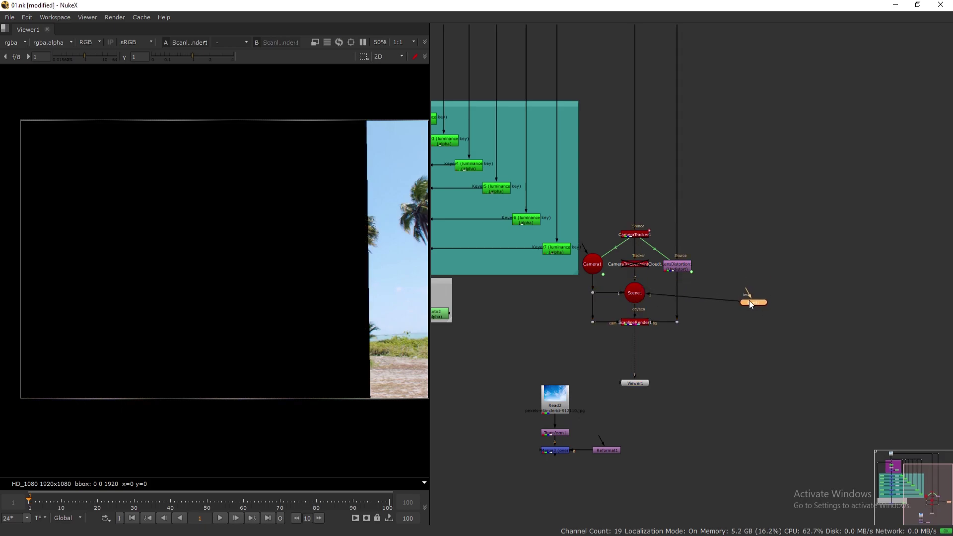
# Add a CheckerBoard node as the card's image input
pyautogui.click(758, 255)
pyautogui.press('Tab')
pyautogui.write('chec')
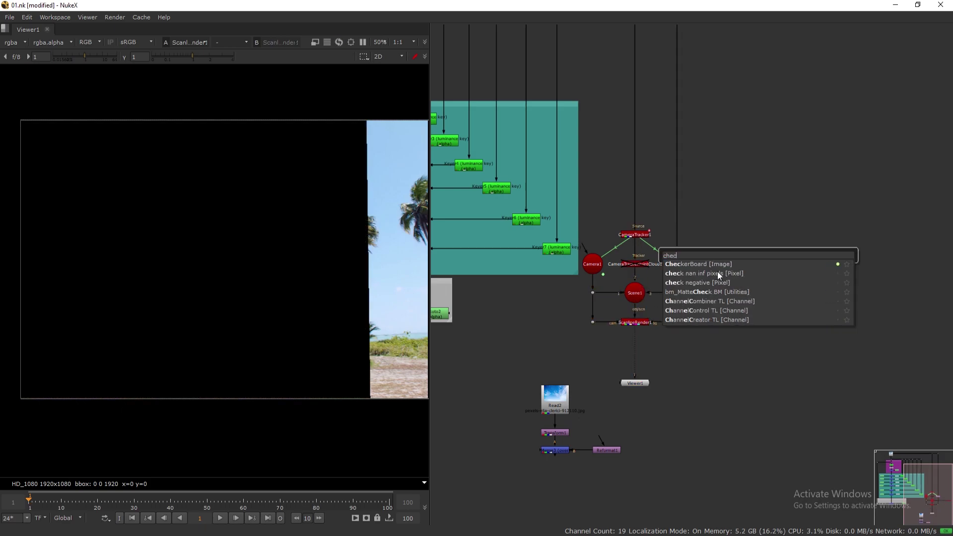
pyautogui.press('Return')
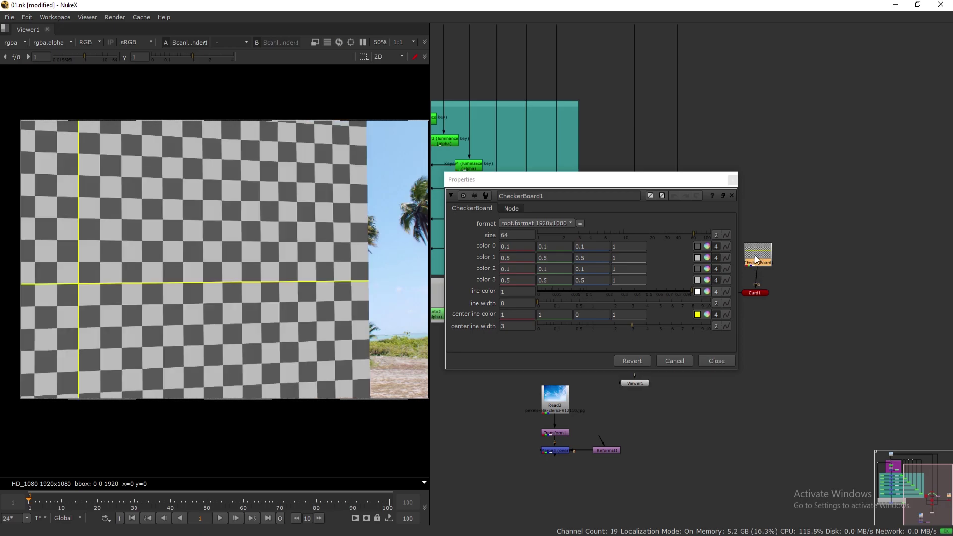
pyautogui.moveTo(679, 189); pyautogui.dragTo(747, 127)
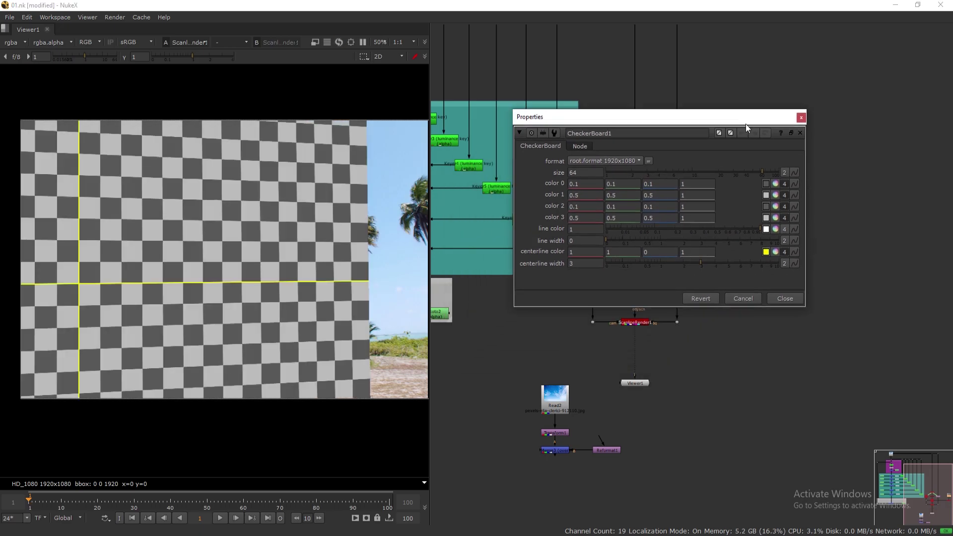
pyautogui.click(801, 117)
# Set the card's uniform scale to 0.2
pyautogui.doubleClick(758, 291)
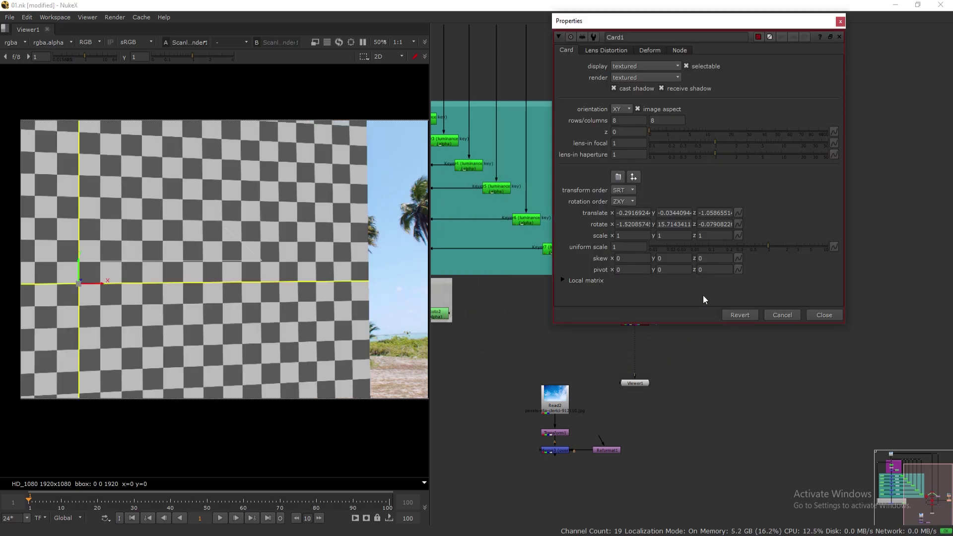
pyautogui.moveTo(745, 245); pyautogui.dragTo(727, 245)
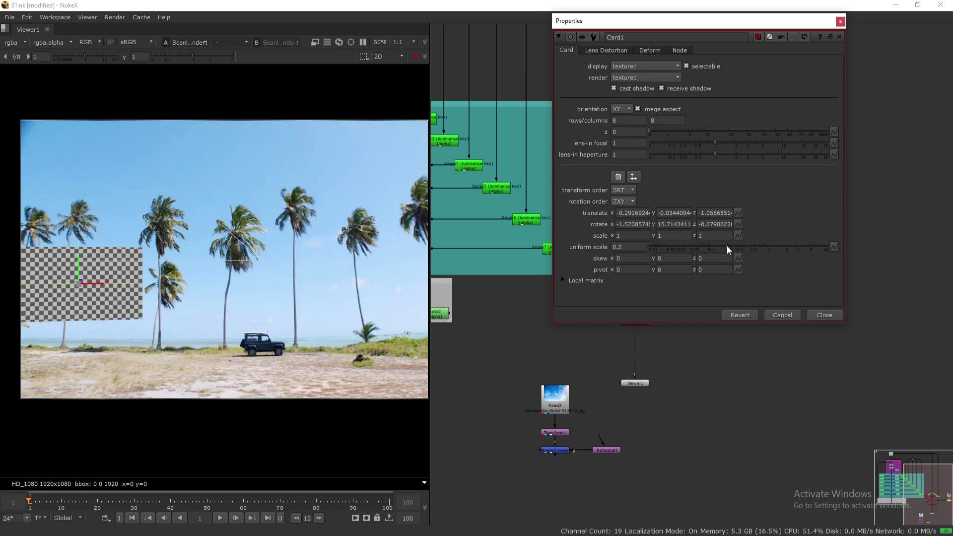
# Play the clip to check the card's tracking, return to frame 1, and save the script
pyautogui.click(220, 519)
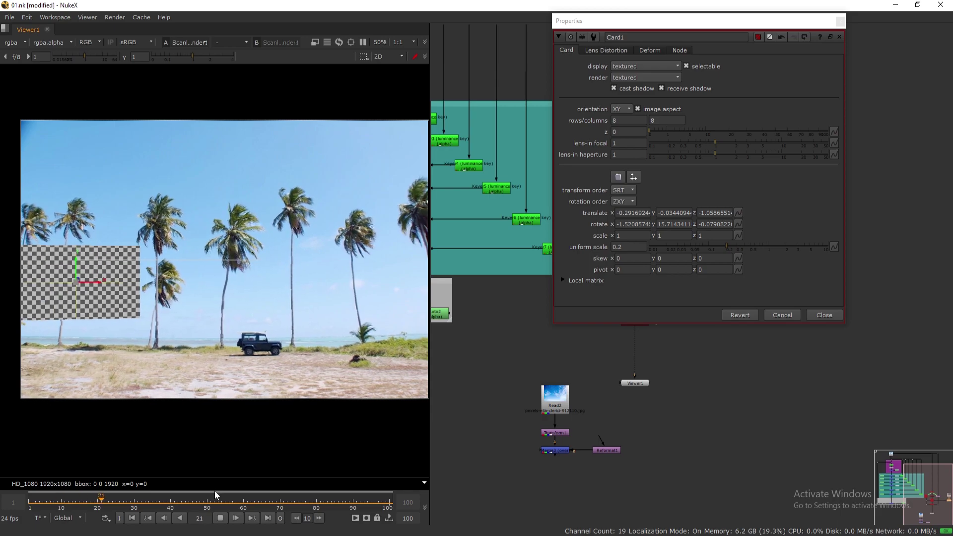
pyautogui.click(222, 522)
pyautogui.click(130, 519)
pyautogui.hotkey('ctrl', 's')
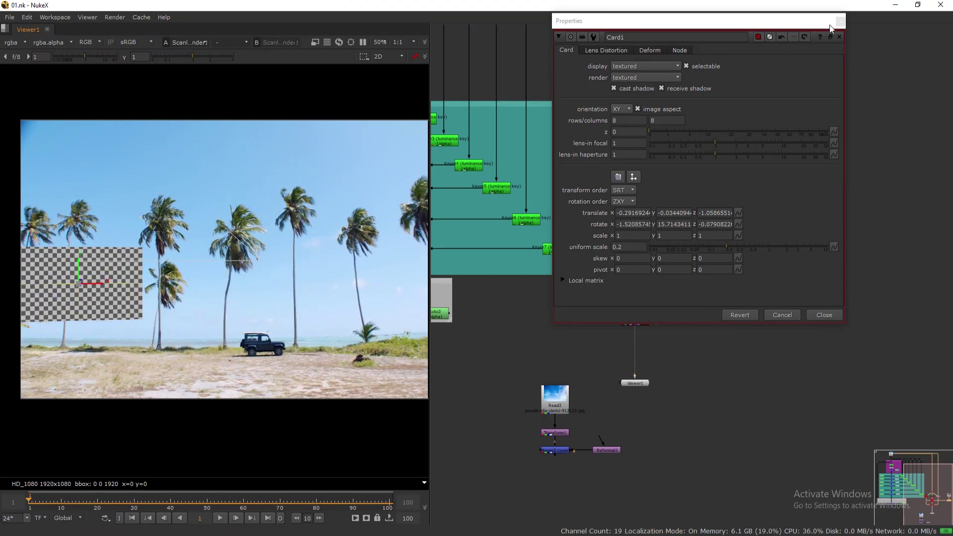
pyautogui.click(840, 22)
# Move the sky image branch beside the checkerboard card, and shift the CheckerBoard and card closer to the Scene node
pyautogui.scroll(2, 735, 277)
pyautogui.moveTo(457, 340); pyautogui.dragTo(811, 124)
pyautogui.moveTo(810, 173); pyautogui.dragTo(809, 272, button='middle')
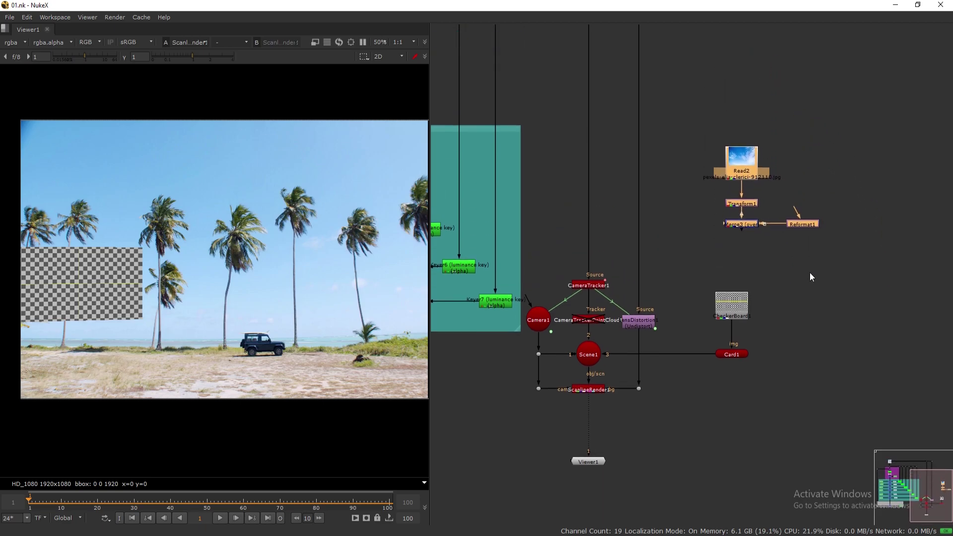
pyautogui.moveTo(745, 224); pyautogui.dragTo(742, 224)
pyautogui.click(744, 226)
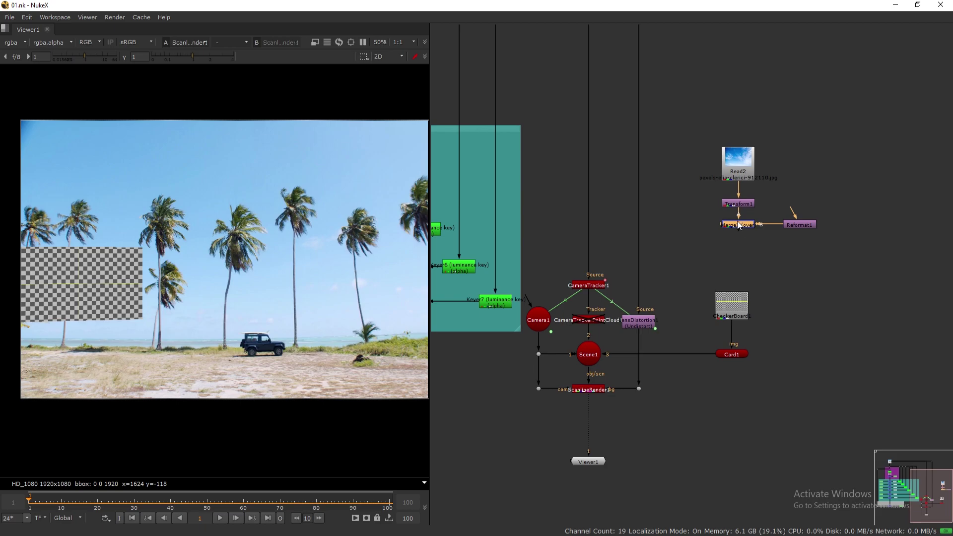
pyautogui.moveTo(749, 229); pyautogui.dragTo(745, 230)
pyautogui.moveTo(679, 271); pyautogui.dragTo(783, 377)
pyautogui.moveTo(734, 350); pyautogui.dragTo(696, 351)
pyautogui.moveTo(710, 120); pyautogui.dragTo(852, 288)
pyautogui.moveTo(738, 226); pyautogui.dragTo(782, 305)
pyautogui.moveTo(782, 316); pyautogui.dragTo(759, 224, button='middle')
pyautogui.moveTo(759, 215); pyautogui.dragTo(763, 242)
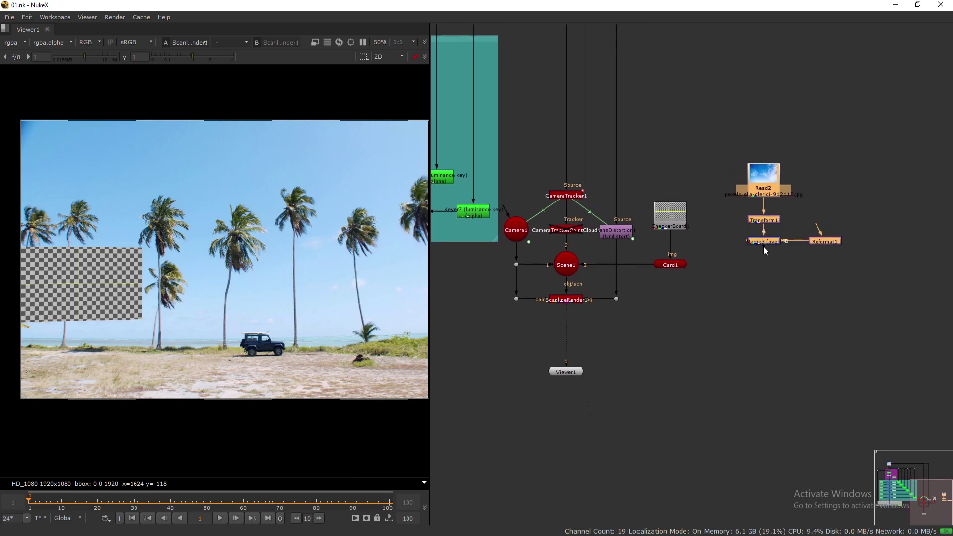
# Add a Project3D node below the Merge node at the end of the sky image branch
pyautogui.click(766, 237)
pyautogui.press('Tab')
pyautogui.write('pre')
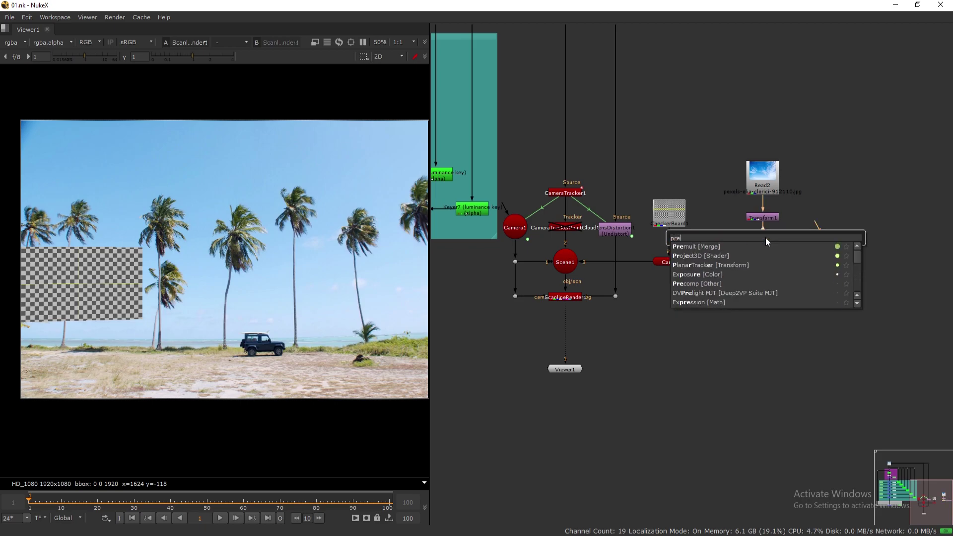
pyautogui.click(772, 311)
pyautogui.click(756, 263)
pyautogui.click(764, 237)
pyautogui.press('Tab')
pyautogui.write('pro')
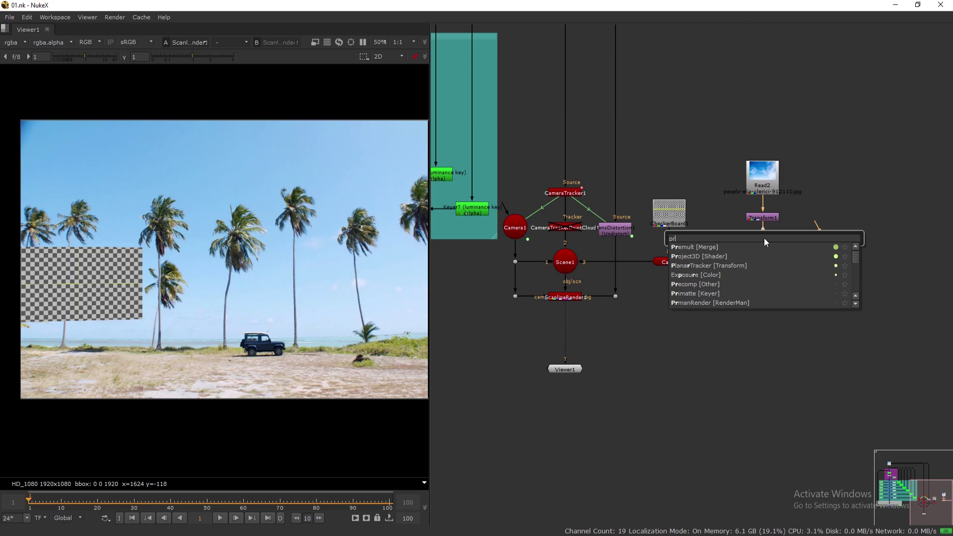
pyautogui.press('Return')
# Duplicate the tracked camera Camera1 and place the copy beside the Project3D node
pyautogui.moveTo(698, 200); pyautogui.dragTo(615, 235)
pyautogui.click(652, 231)
pyautogui.click(520, 232)
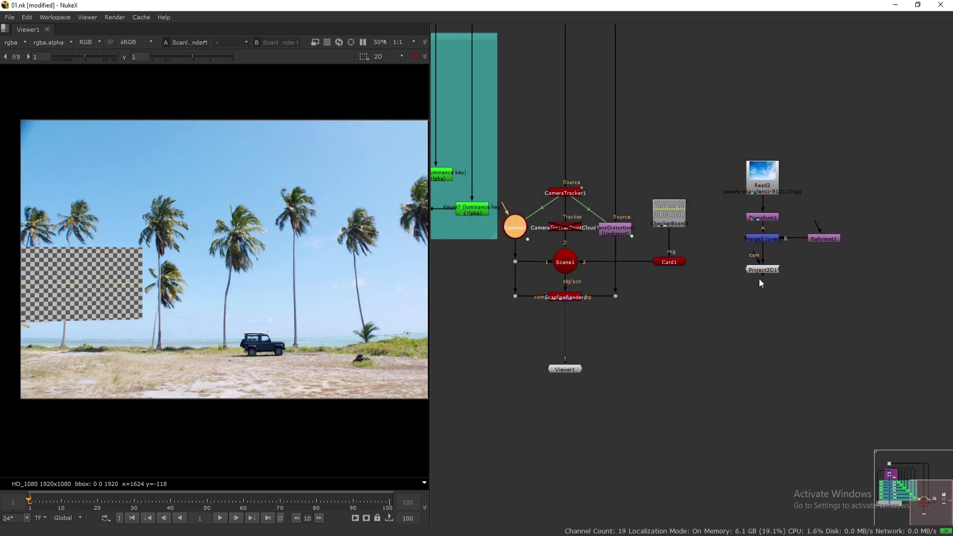
pyautogui.moveTo(761, 269); pyautogui.dragTo(760, 266)
pyautogui.click(514, 228)
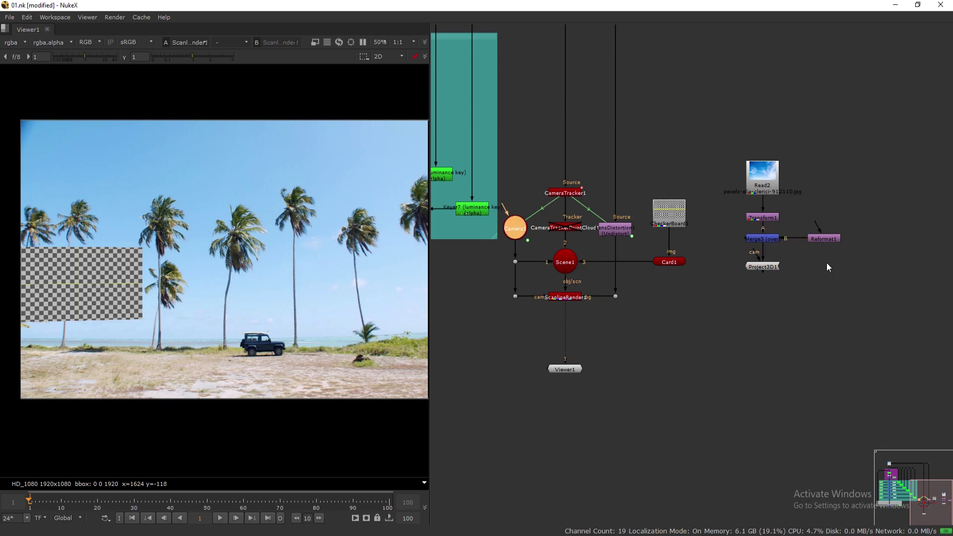
pyautogui.hotkey('ctrl', 'v')
pyautogui.moveTo(775, 268); pyautogui.dragTo(856, 276)
# Insert a FrameHold between the copied camera and Project3D's cam input, with its first frame set to 1
pyautogui.click(765, 273)
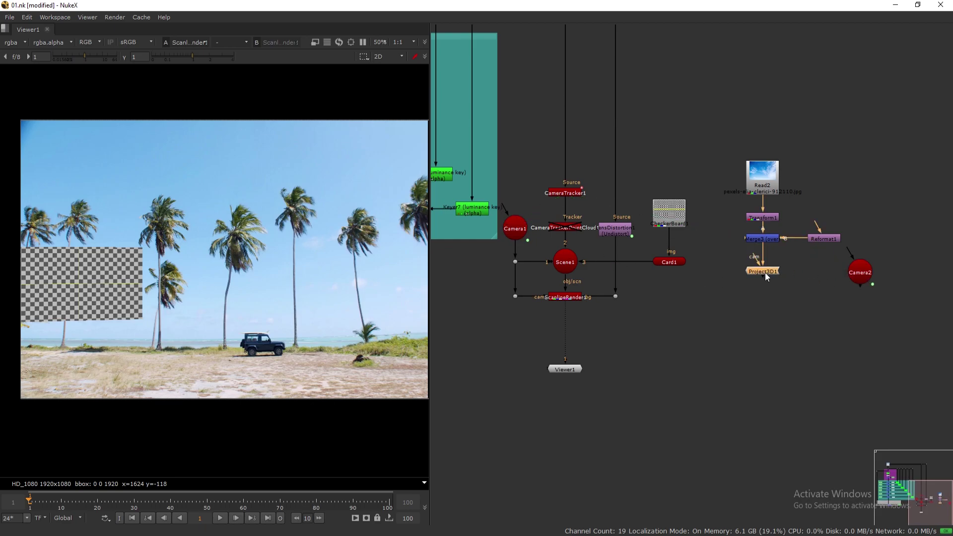
pyautogui.press('Tab')
pyautogui.write('frame')
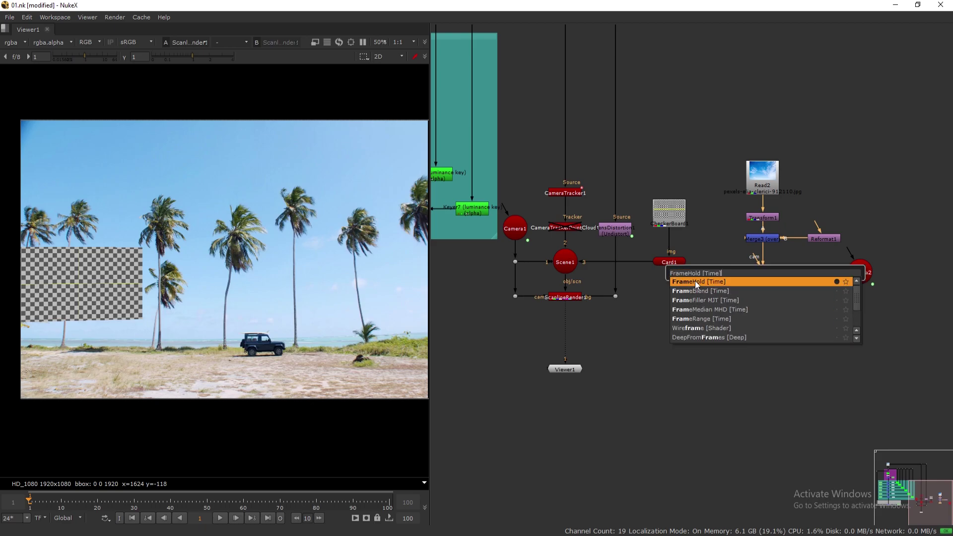
pyautogui.click(695, 280)
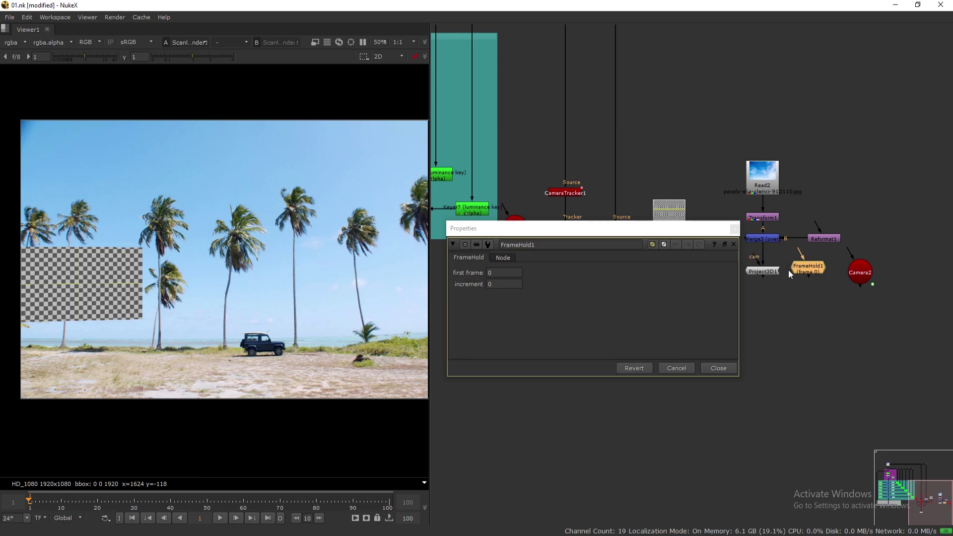
pyautogui.moveTo(864, 276); pyautogui.dragTo(867, 274)
pyautogui.click(867, 275)
pyautogui.moveTo(771, 259); pyautogui.dragTo(875, 273)
pyautogui.click(822, 276)
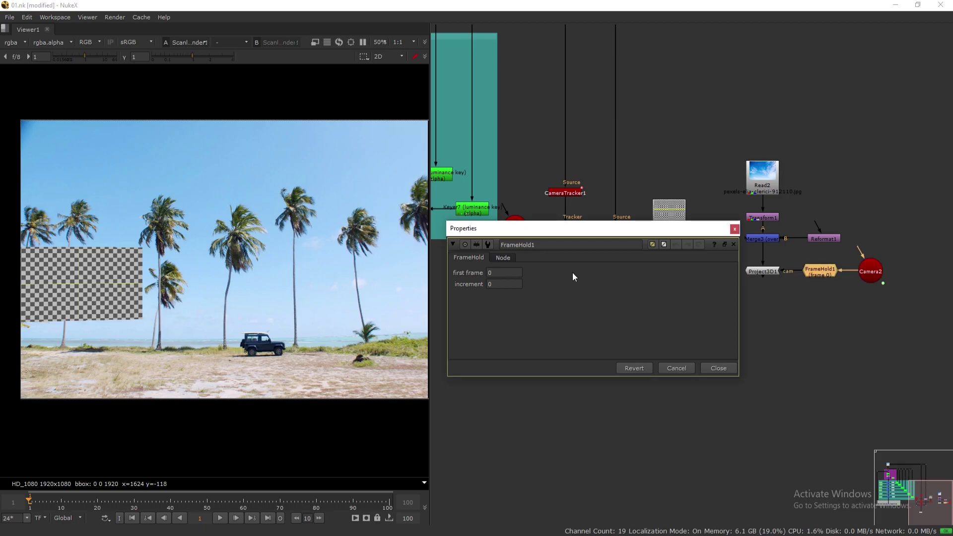
pyautogui.write('1')
pyautogui.click(718, 368)
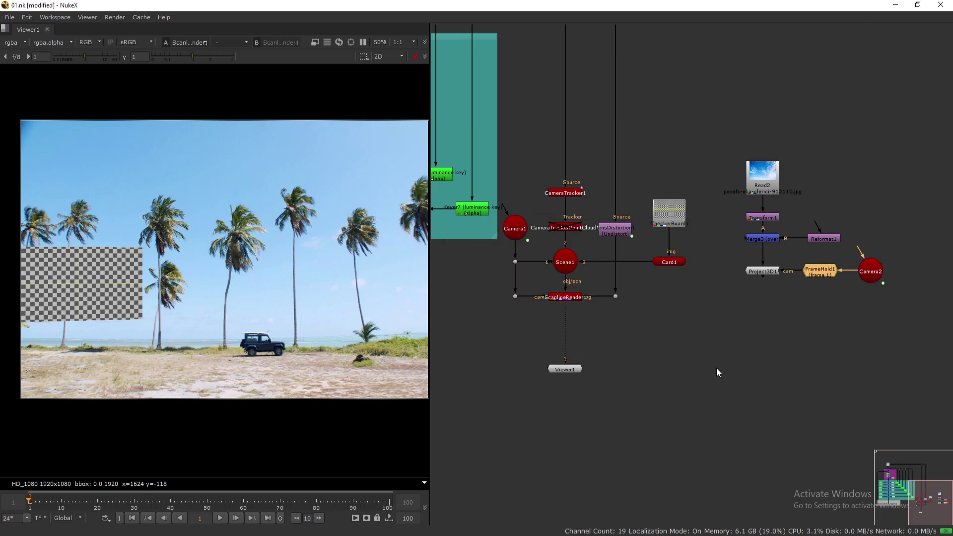
# Set the checkerboard card's uniform scale to 10
pyautogui.doubleClick(668, 258)
pyautogui.moveTo(732, 247); pyautogui.dragTo(891, 247)
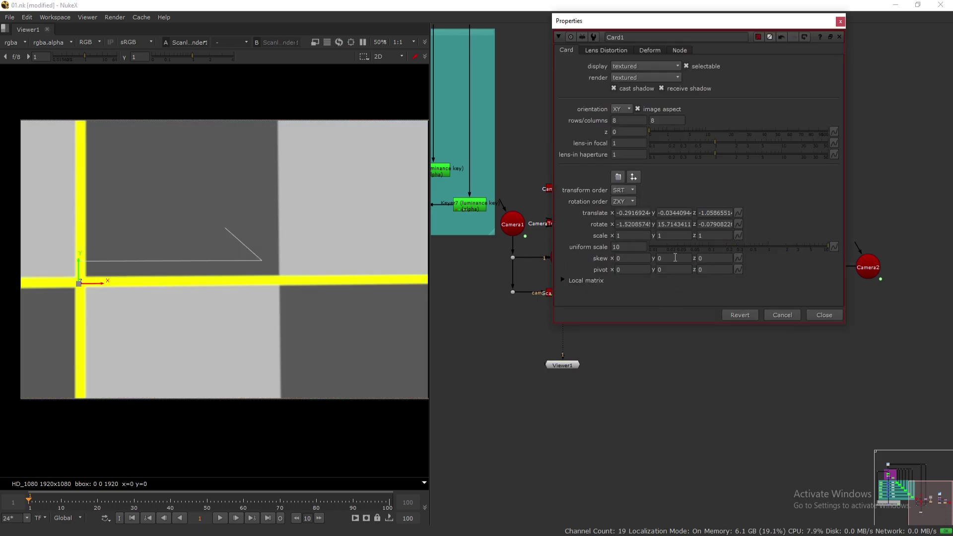
pyautogui.click(823, 315)
# Duplicate the card below the Project3D node, disable the original checkerboard card, and save the script
pyautogui.hotkey('ctrl', 'c')
pyautogui.hotkey('ctrl', 'v')
pyautogui.moveTo(769, 303); pyautogui.dragTo(768, 303)
pyautogui.click(671, 254)
pyautogui.press('d')
pyautogui.hotkey('ctrl', 's')
pyautogui.doubleClick(764, 294)
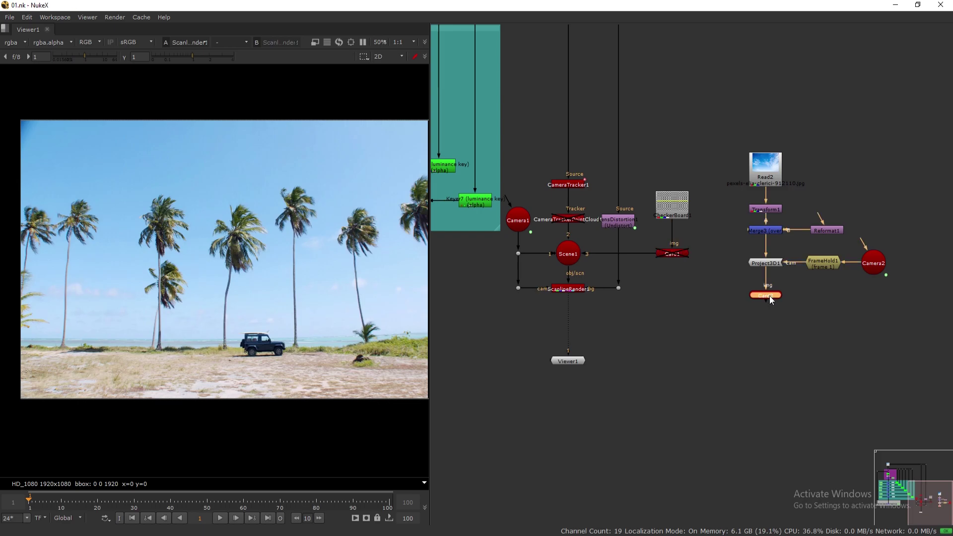
pyautogui.press('Escape')
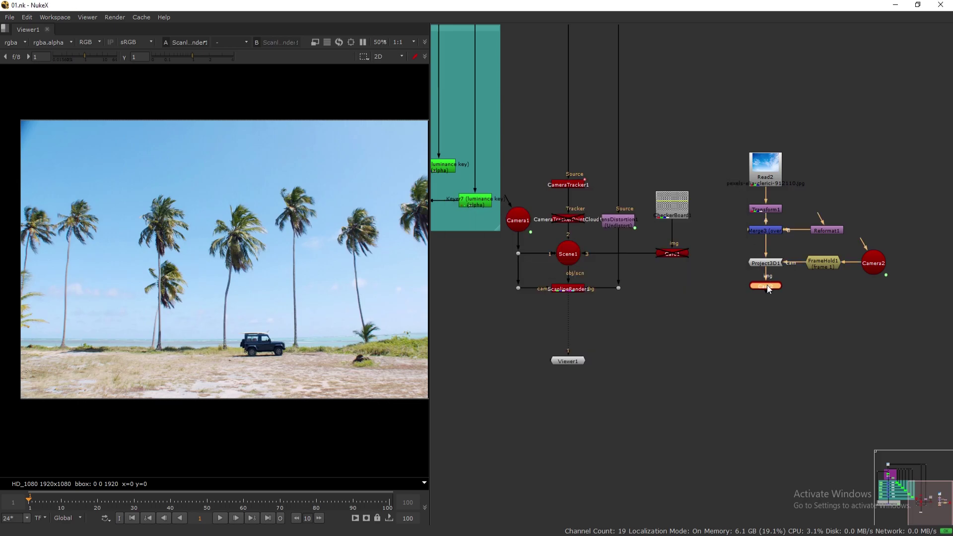
# Add a ScanlineRender node below the copied card in the sky branch
pyautogui.press('Tab')
pyautogui.write('scan')
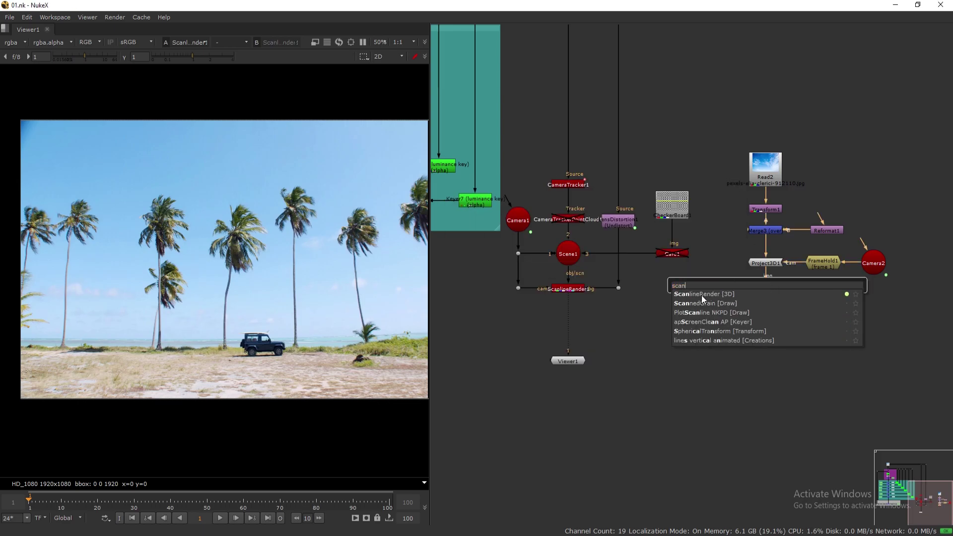
pyautogui.click(702, 294)
pyautogui.moveTo(772, 317); pyautogui.dragTo(764, 318)
pyautogui.click(664, 271)
# Merge the keyed beach footage over the sky's ScanlineRender, placing the Merge node between the render and the viewer
pyautogui.moveTo(688, 328); pyautogui.dragTo(816, 310, button='middle')
pyautogui.scroll(-2, 814, 313)
pyautogui.scroll(1, 815, 304)
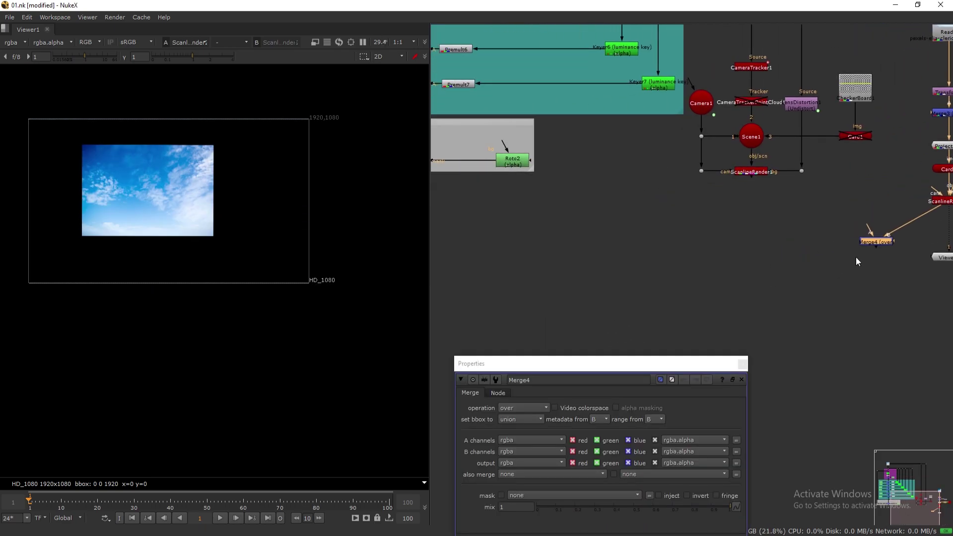
pyautogui.moveTo(865, 229); pyautogui.dragTo(550, 253)
pyautogui.moveTo(844, 288); pyautogui.dragTo(582, 235, button='middle')
pyautogui.moveTo(817, 213); pyautogui.dragTo(825, 232)
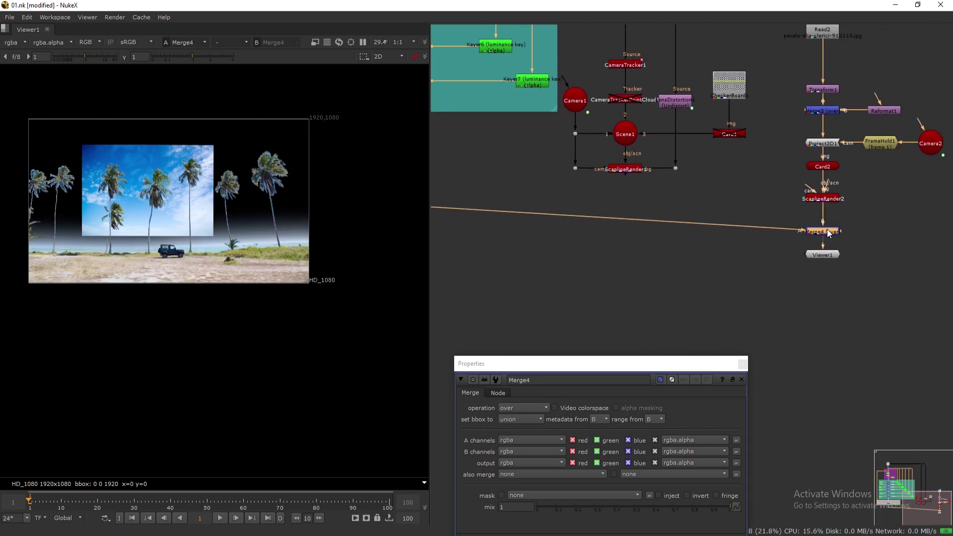
# Straighten the connection from the keyed footage to the new Merge node and save the script
pyautogui.scroll(-3, 696, 305)
pyautogui.moveTo(696, 306); pyautogui.dragTo(745, 280, button='middle')
pyautogui.press('`')
pyautogui.moveTo(496, 217); pyautogui.dragTo(496, 234)
pyautogui.hotkey('ctrl', 's')
# Set the scale of the sky image's Transform node to 0.46
pyautogui.scroll(3, 759, 229)
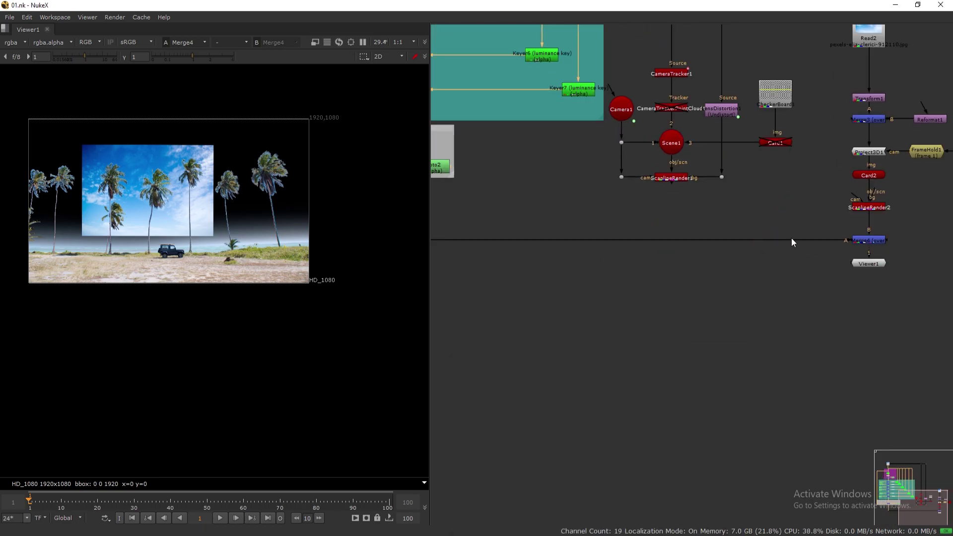
pyautogui.moveTo(770, 238); pyautogui.dragTo(645, 306, button='middle')
pyautogui.doubleClick(679, 166)
pyautogui.moveTo(639, 88); pyautogui.dragTo(686, 89)
pyautogui.moveTo(591, 88); pyautogui.dragTo(527, 88)
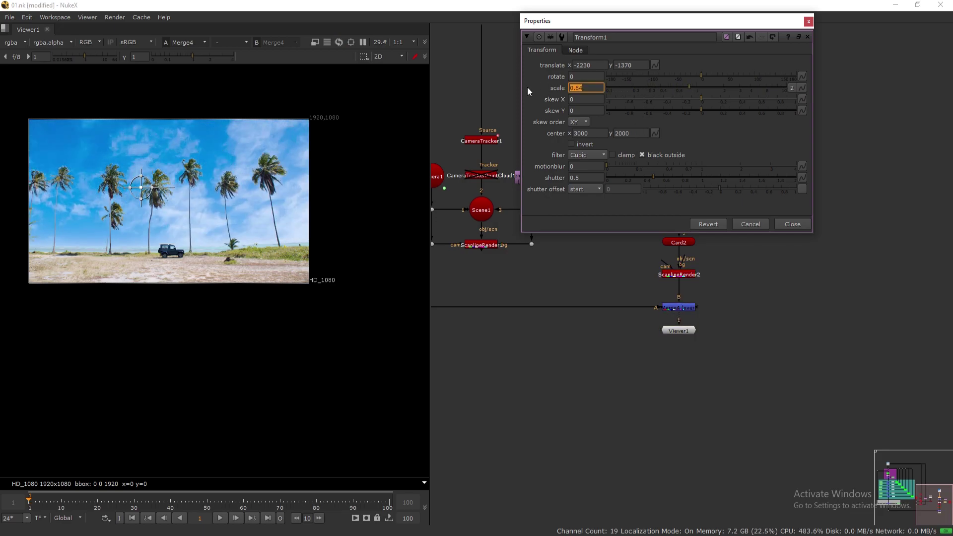
pyautogui.write('1')
pyautogui.press('Return')
pyautogui.moveTo(693, 85); pyautogui.dragTo(666, 88)
# Reposition the sky to about translate x -1990, y -1000 and save the script
pyautogui.moveTo(138, 186); pyautogui.dragTo(176, 125)
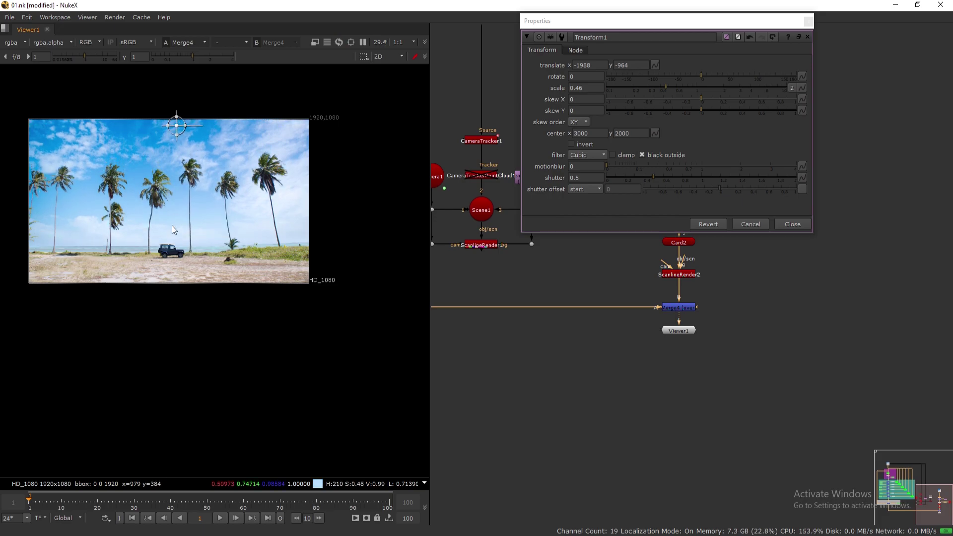
pyautogui.scroll(2, 163, 226)
pyautogui.moveTo(179, 86); pyautogui.dragTo(179, 90)
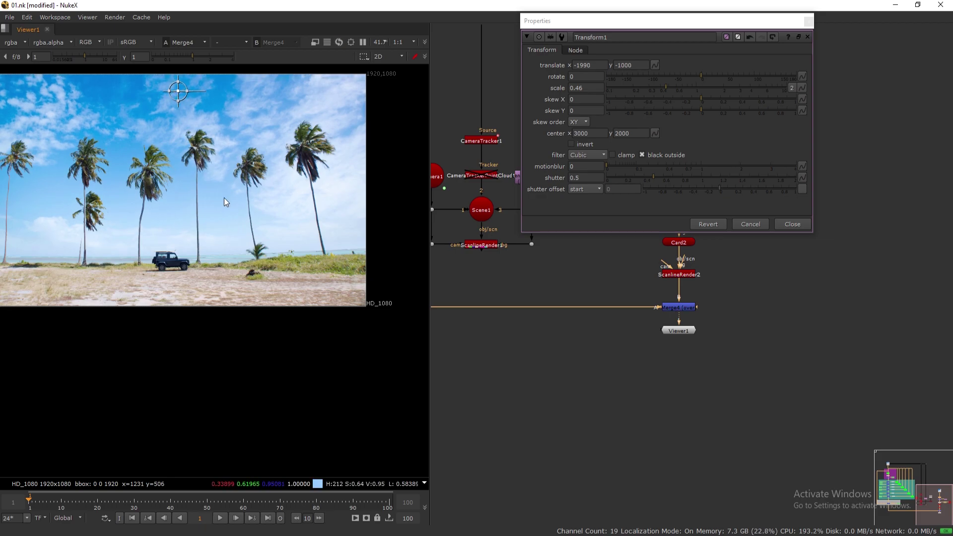
pyautogui.scroll(-1, 226, 202)
pyautogui.click(792, 224)
pyautogui.moveTo(585, 225); pyautogui.dragTo(705, 264, button='middle')
pyautogui.scroll(-3, 708, 265)
pyautogui.scroll(2, 701, 266)
pyautogui.hotkey('ctrl', 's')
# Play the composite and the sky's ScanlineRender output to check the sky's motion, then view the Merge again
pyautogui.click(220, 518)
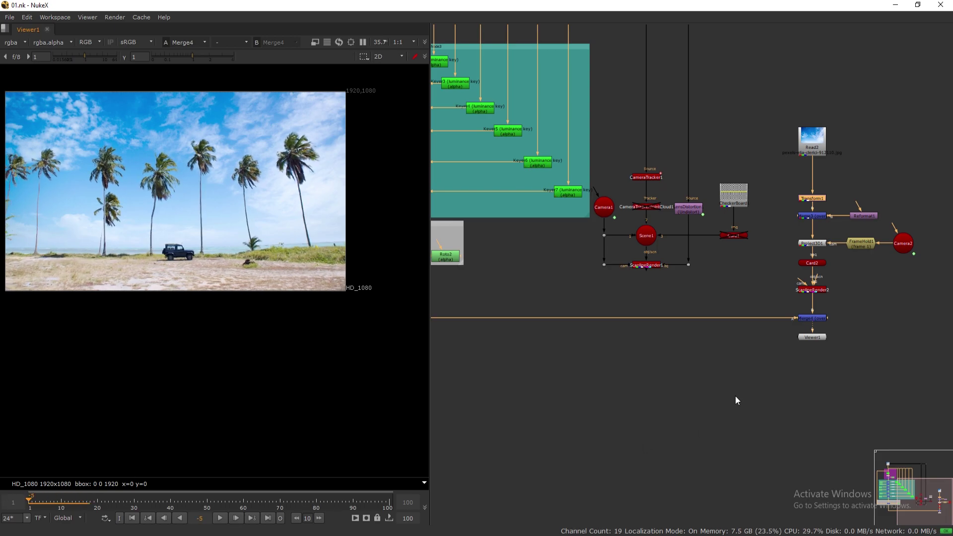
pyautogui.scroll(3, 832, 275)
pyautogui.moveTo(758, 365); pyautogui.dragTo(801, 375)
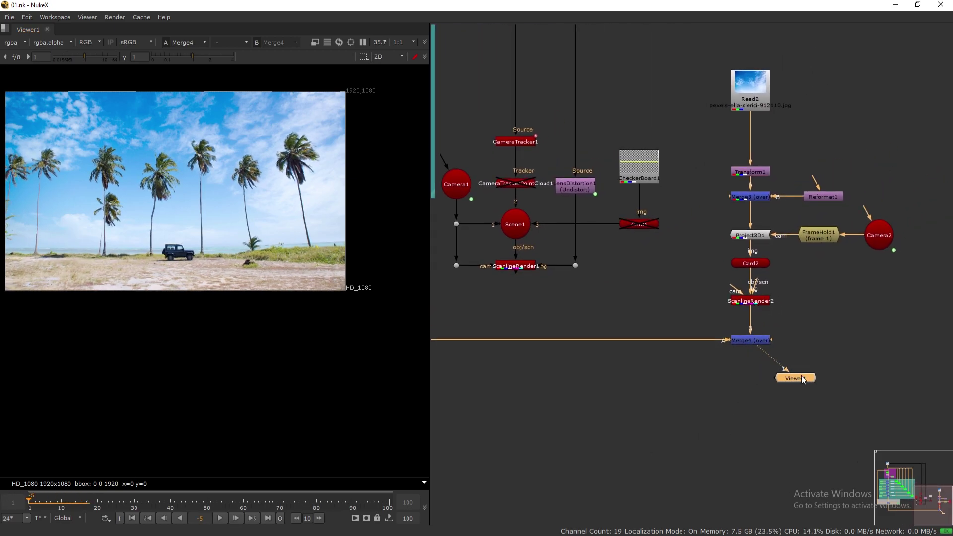
pyautogui.click(758, 303)
pyautogui.press('1')
pyautogui.click(220, 518)
pyautogui.moveTo(788, 379); pyautogui.dragTo(776, 382)
pyautogui.click(750, 341)
pyautogui.press('1')
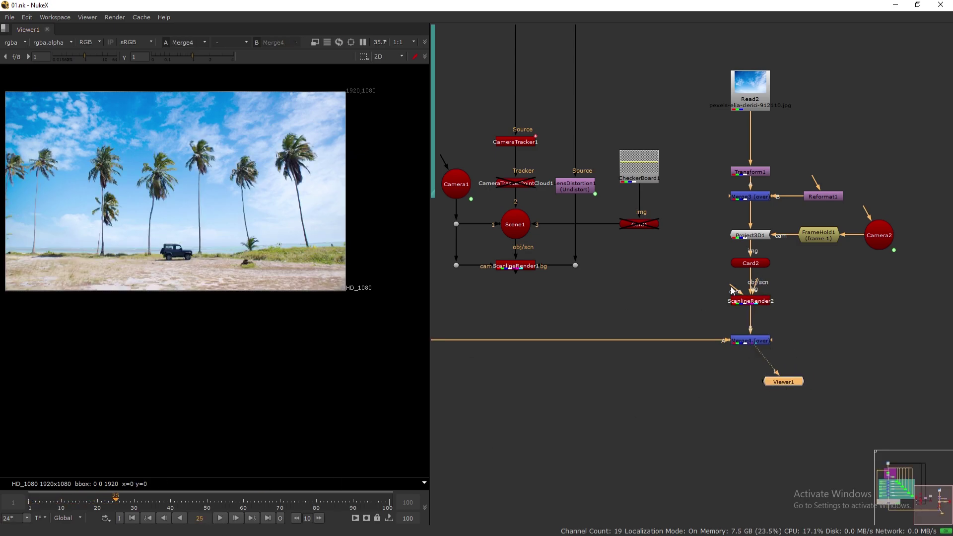
# Connect the copied camera to the sky ScanlineRender's cam input through a corner dot, and align the Viewer under the Merge
pyautogui.moveTo(835, 288); pyautogui.dragTo(873, 241)
pyautogui.keyDown('ctrl'); pyautogui.moveTo(820, 270); pyautogui.dragTo(881, 299); pyautogui.keyUp('ctrl')
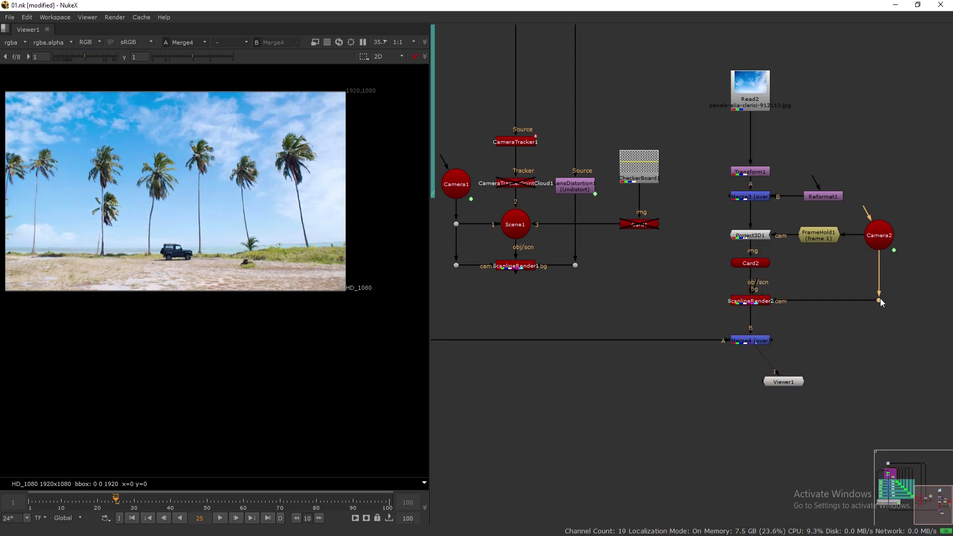
pyautogui.moveTo(789, 383); pyautogui.dragTo(749, 385)
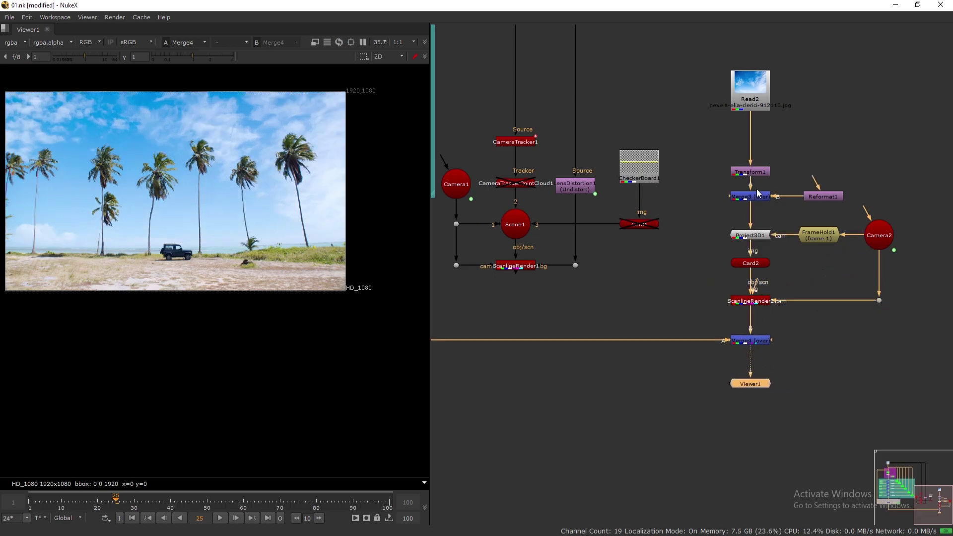
# Reposition the sky Transform to about translate x -2004, y -942, save, and play the composite from the first frame
pyautogui.doubleClick(750, 171)
pyautogui.scroll(-1, 233, 201)
pyautogui.moveTo(193, 122); pyautogui.dragTo(190, 113)
pyautogui.press('f')
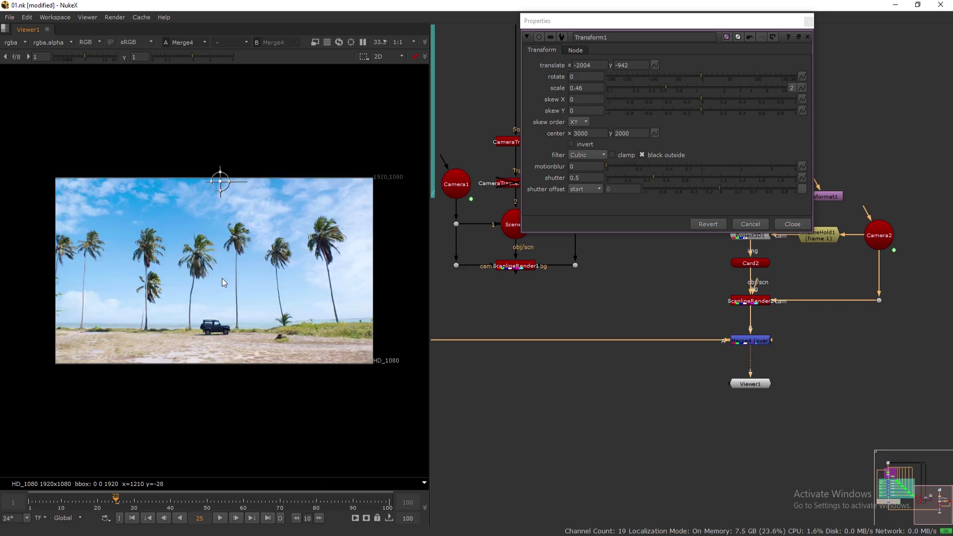
pyautogui.hotkey('ctrl', 's')
pyautogui.scroll(1, 275, 323)
pyautogui.moveTo(278, 313); pyautogui.dragTo(301, 296, button='middle')
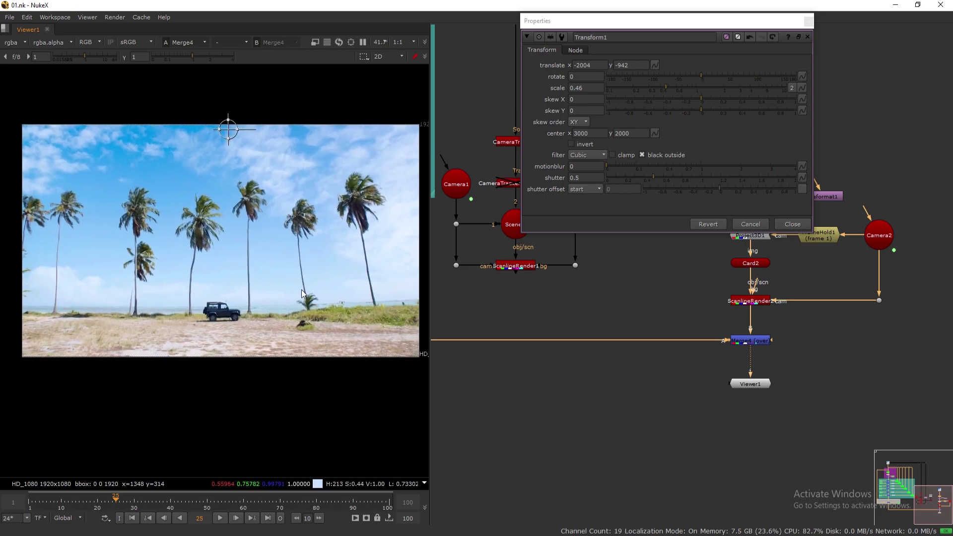
pyautogui.click(809, 22)
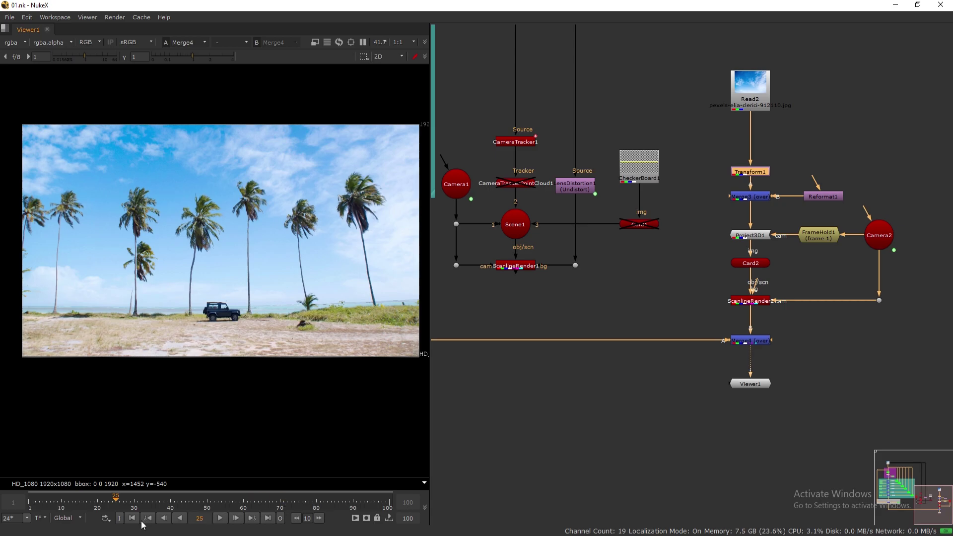
pyautogui.click(132, 518)
pyautogui.click(220, 518)
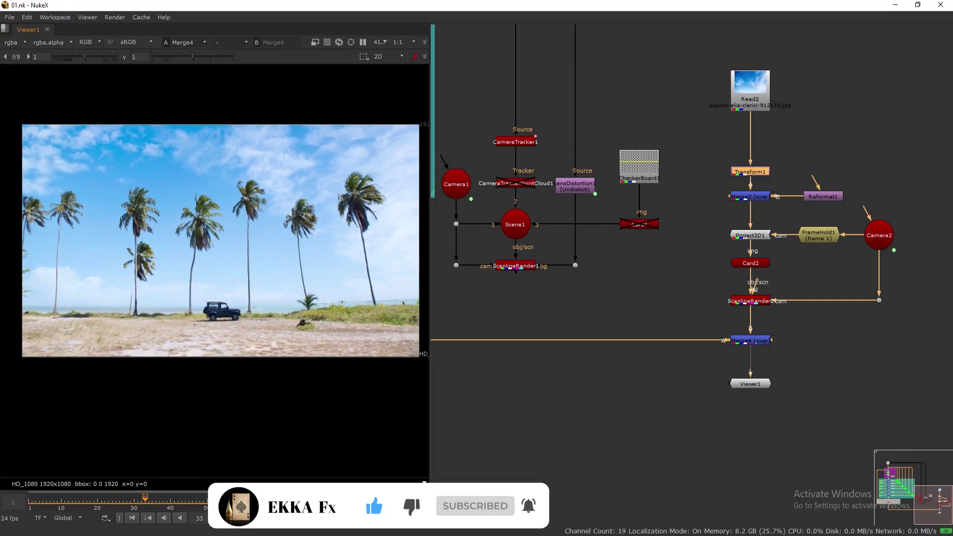
# Add a Backdrop around the nodes of the sky branch
pyautogui.press('Tab')
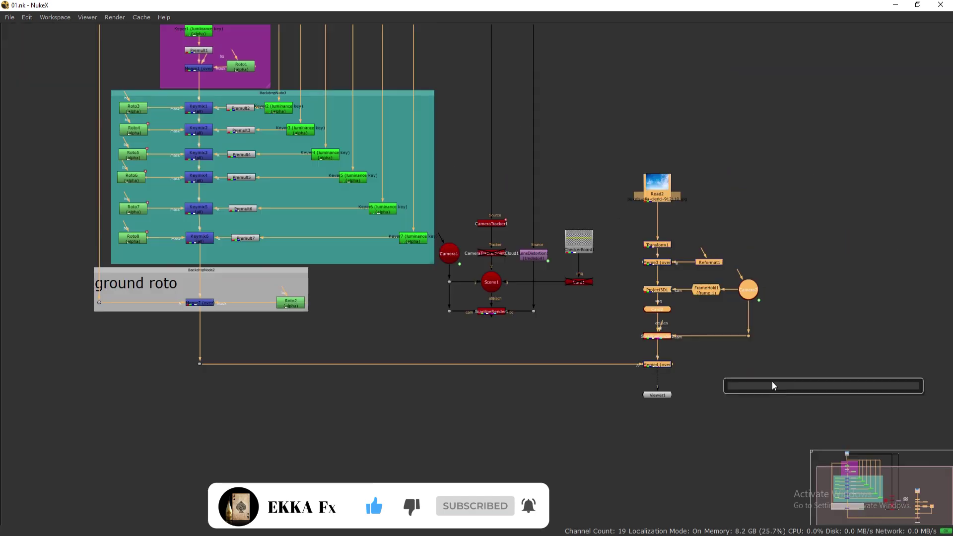
pyautogui.write('back')
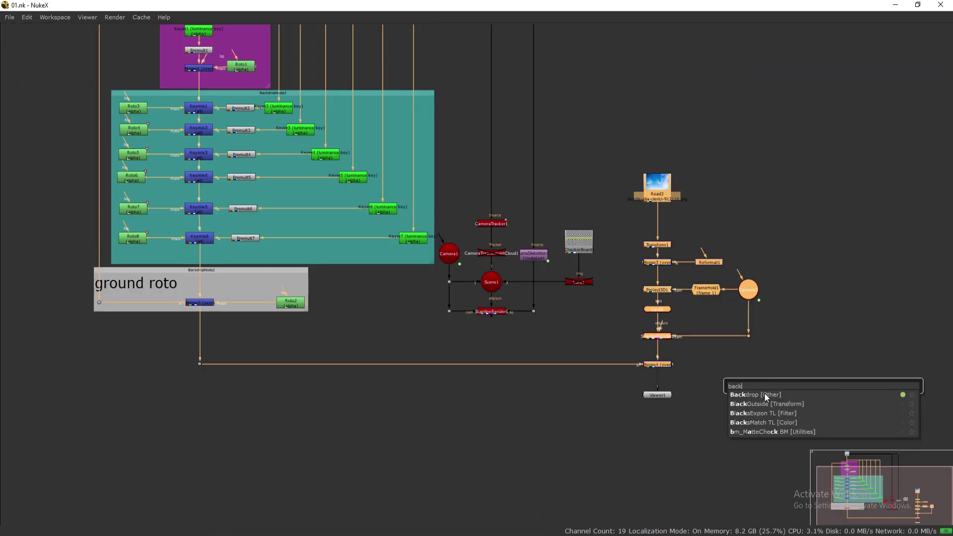
pyautogui.press('Return')
pyautogui.click(764, 358)
pyautogui.moveTo(721, 158); pyautogui.dragTo(751, 144, button='middle')
# Add a Backdrop around the camera tracking nodes
pyautogui.moveTo(644, 187); pyautogui.dragTo(469, 320)
pyautogui.press('Tab')
pyautogui.write('b')
pyautogui.click(404, 328)
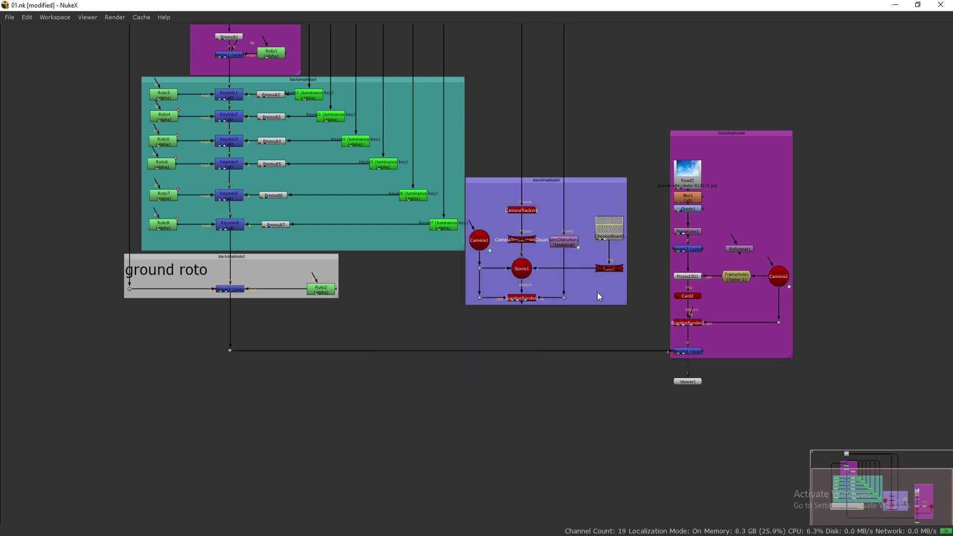
# Label the backdrop around the camera tracking nodes "camera track"
pyautogui.doubleClick(582, 180)
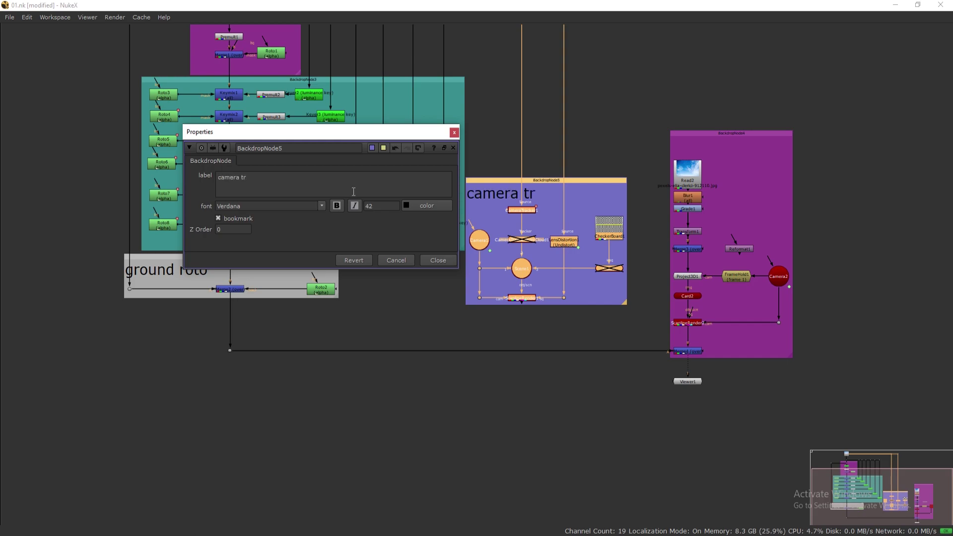
pyautogui.click(590, 191)
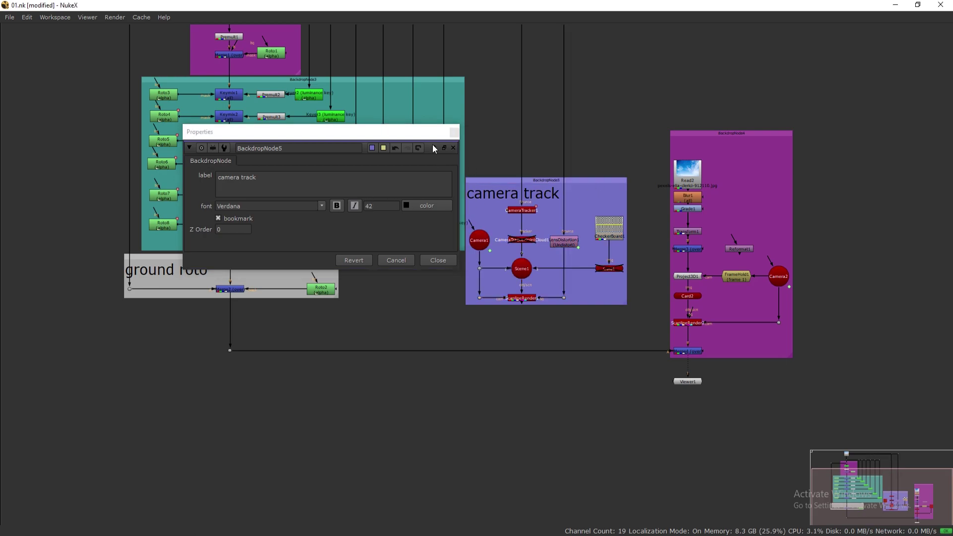
pyautogui.click(453, 132)
# Label the backdrop around the sky branch "bg"
pyautogui.doubleClick(748, 133)
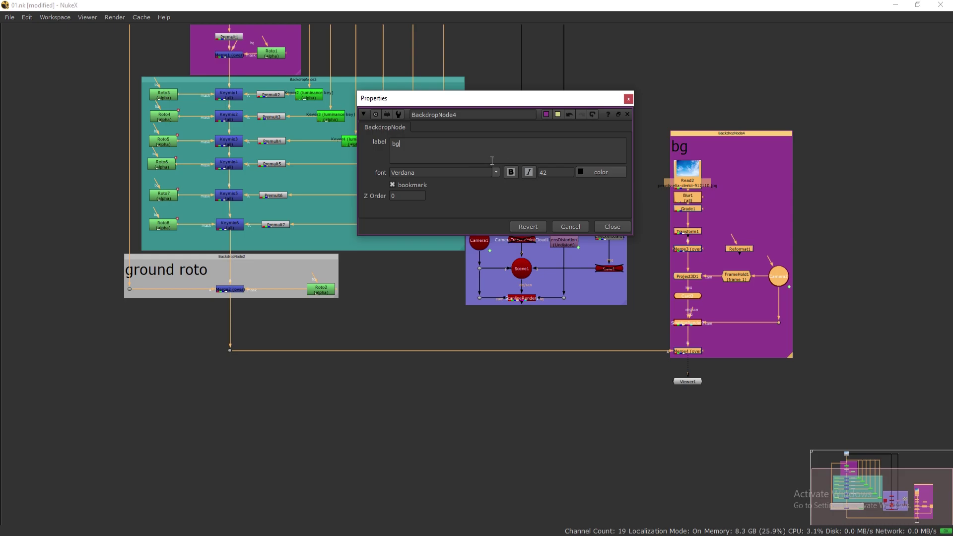
pyautogui.click(628, 113)
pyautogui.click(743, 192)
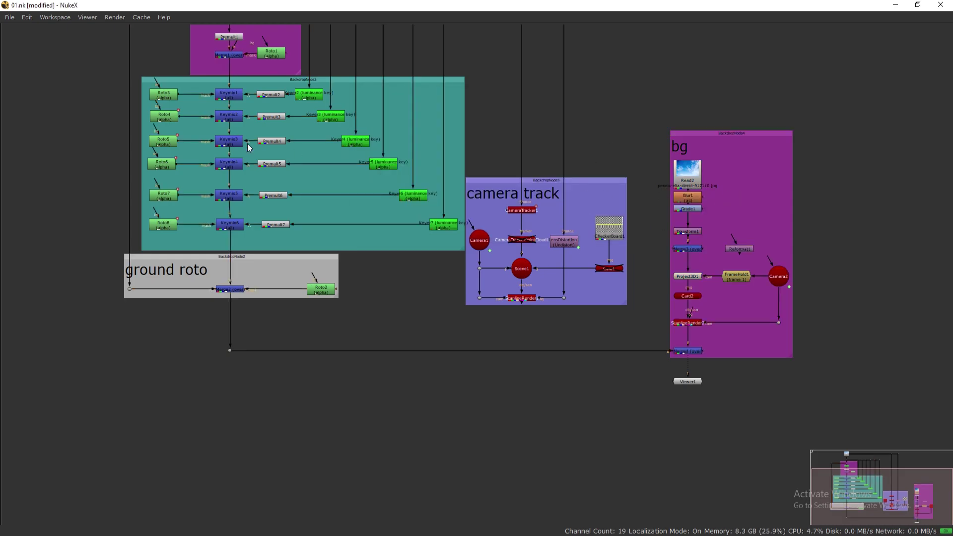
# Label the teal backdrop around the Keymix rows "keymix"
pyautogui.moveTo(267, 108); pyautogui.dragTo(267, 129, button='middle')
pyautogui.doubleClick(281, 101)
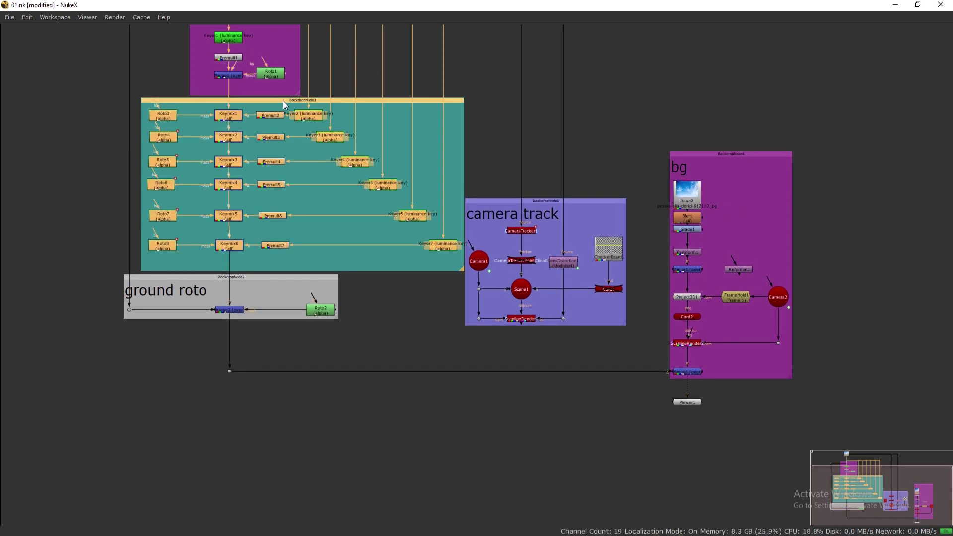
pyautogui.write('keymix')
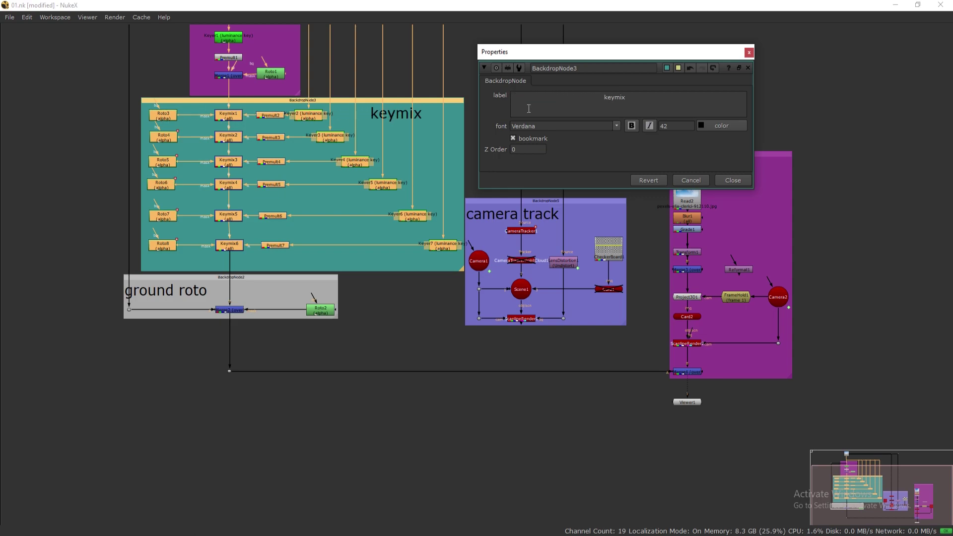
pyautogui.click(749, 53)
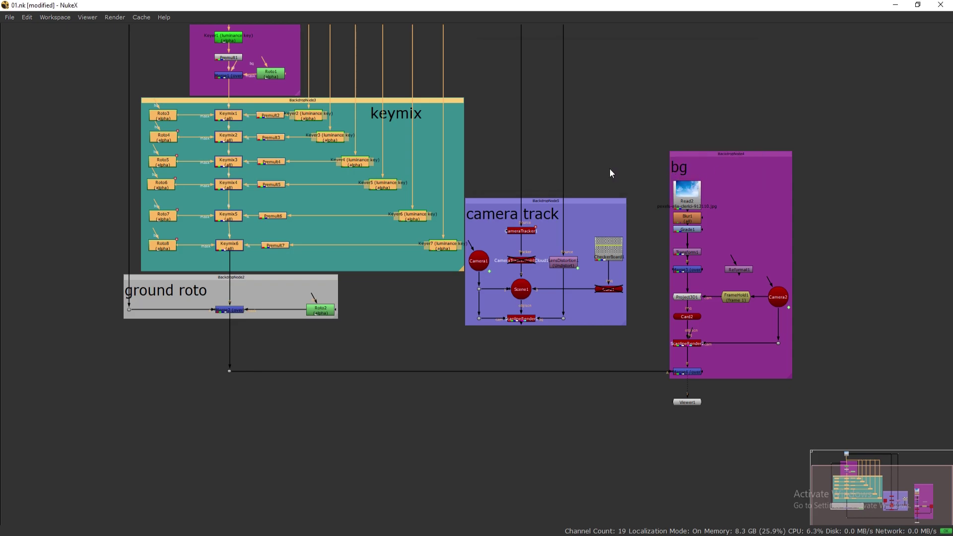
# Look over the layout of the whole node graph and its labelled backdrops
pyautogui.scroll(-3, 469, 236)
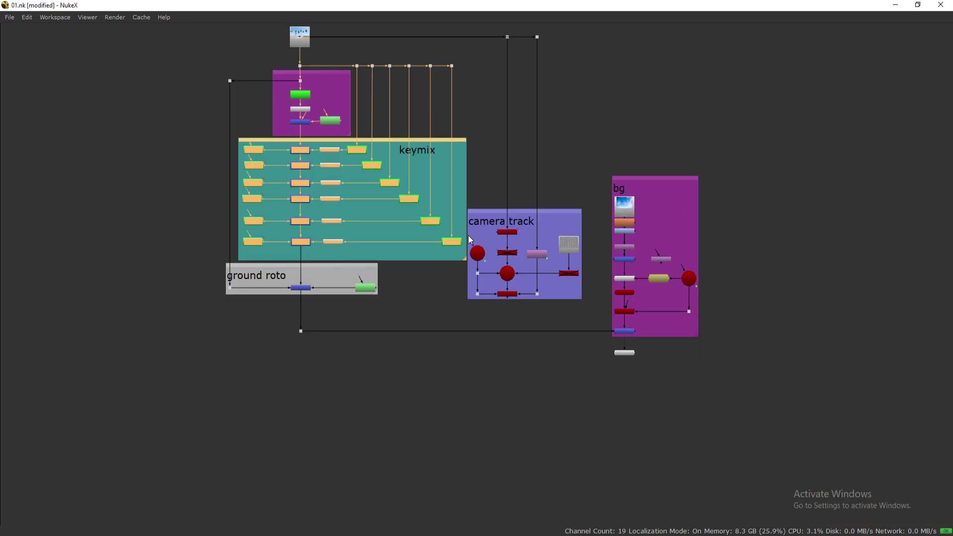
pyautogui.scroll(3, 410, 237)
pyautogui.scroll(-1, 509, 232)
pyautogui.moveTo(537, 194); pyautogui.dragTo(539, 269, button='middle')
pyautogui.scroll(1, 525, 291)
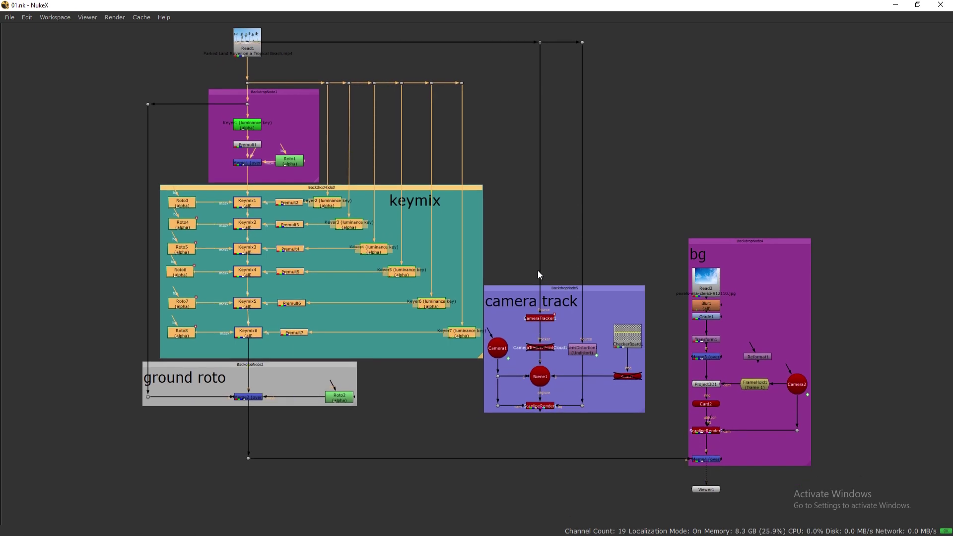
pyautogui.moveTo(525, 238)
pyautogui.mouseDown(button='middle')
pyautogui.moveTo(518, 260)
pyautogui.moveTo(537, 244)
pyautogui.mouseUp(button='middle')
pyautogui.scroll(1, 529, 259)
pyautogui.scroll(-1, 537, 246)
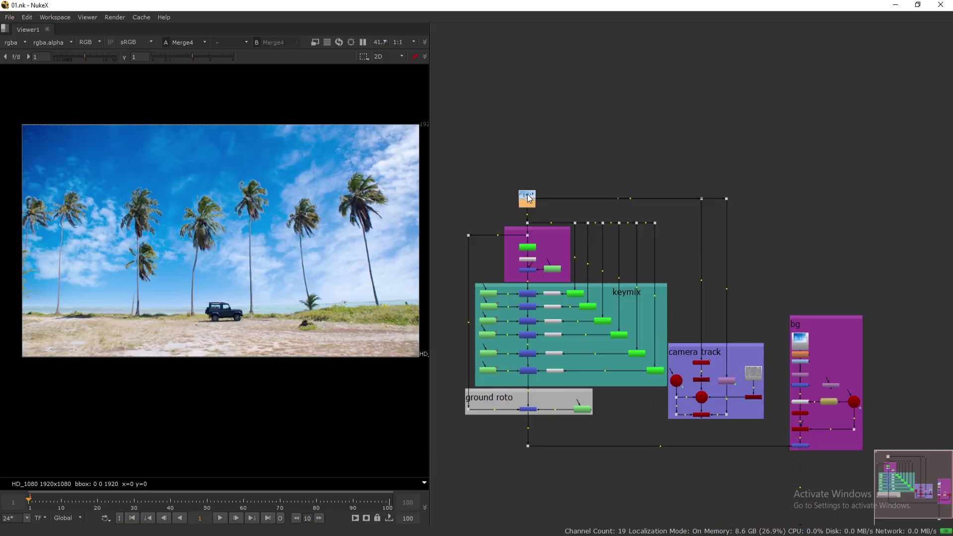
# Paste a copy of the beach clip's Read node below the camera track backdrop
pyautogui.moveTo(721, 513); pyautogui.dragTo(674, 255, button='middle')
pyautogui.scroll(2, 658, 221)
pyautogui.scroll(1, 705, 217)
pyautogui.moveTo(705, 217); pyautogui.dragTo(632, 272, button='middle')
pyautogui.hotkey('ctrl', 'v')
pyautogui.moveTo(639, 247); pyautogui.dragTo(637, 223)
# Insert a Merge between Merge4 and the Viewer, with the copied Read routed into its A input through a Dot
pyautogui.click(638, 273)
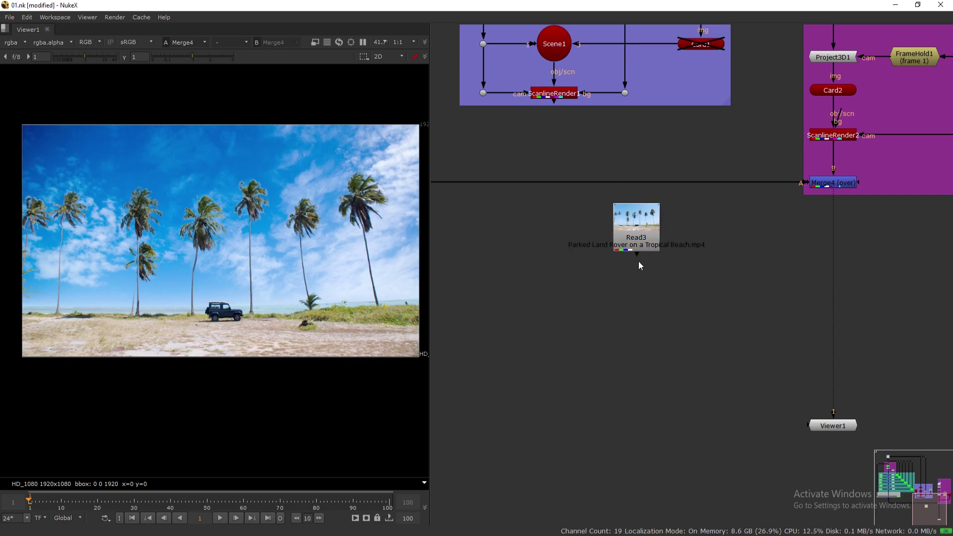
pyautogui.press('m')
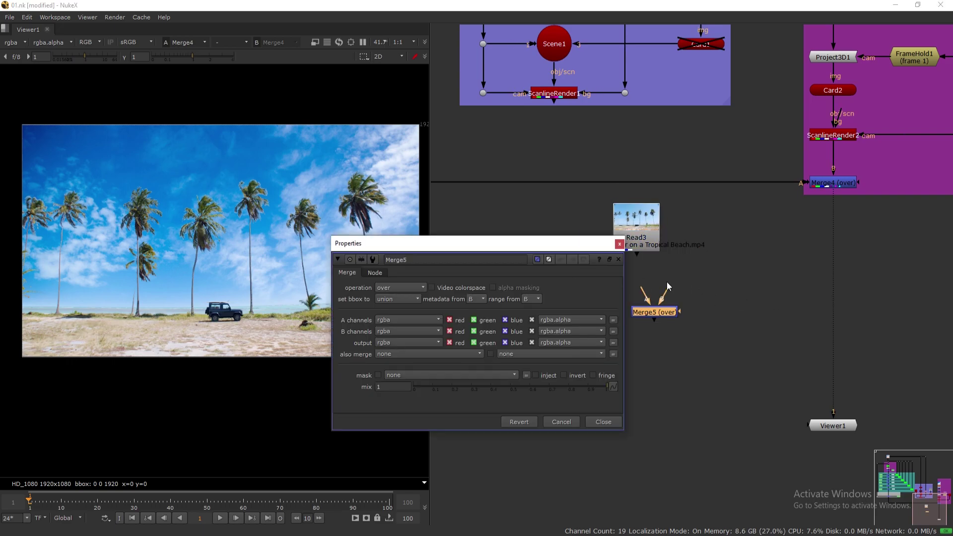
pyautogui.moveTo(654, 309); pyautogui.dragTo(833, 187)
pyautogui.moveTo(805, 293); pyautogui.dragTo(795, 294)
pyautogui.moveTo(795, 293); pyautogui.dragTo(843, 284)
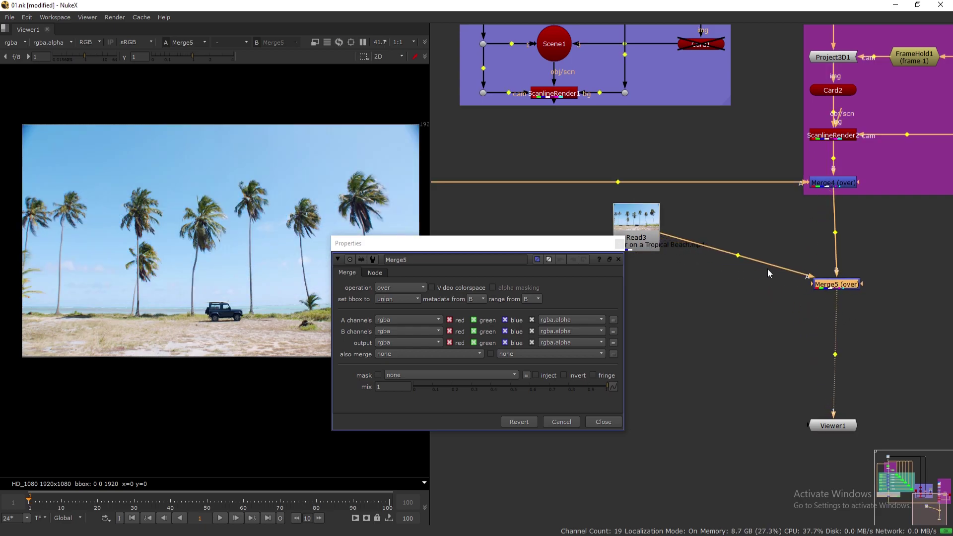
pyautogui.keyDown('ctrl'); pyautogui.click(737, 256); pyautogui.keyUp('ctrl')
pyautogui.moveTo(641, 285); pyautogui.dragTo(638, 286)
# Lower the mix of the new Merge to 0.405 and close its properties
pyautogui.moveTo(535, 244); pyautogui.dragTo(509, 199)
pyautogui.moveTo(571, 198); pyautogui.dragTo(570, 192)
pyautogui.moveTo(540, 330); pyautogui.dragTo(465, 335)
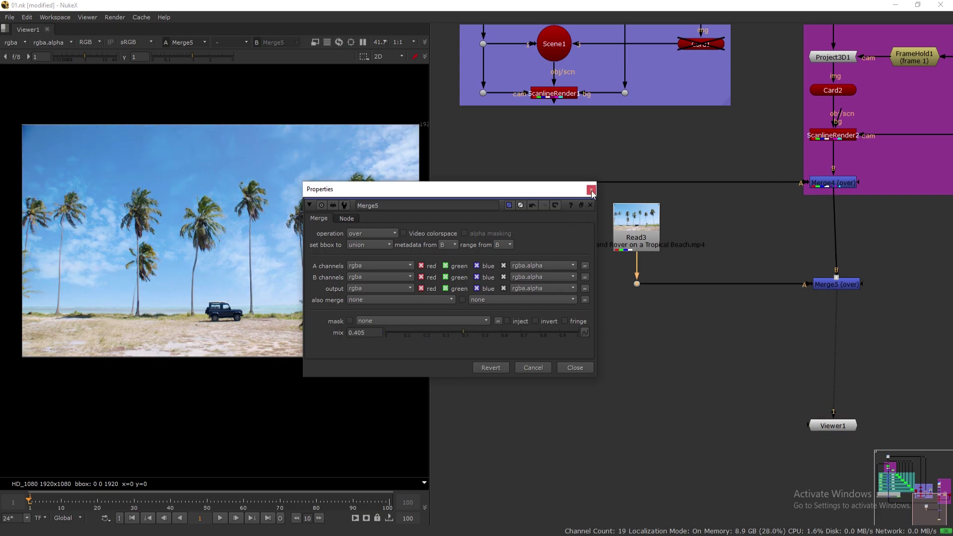
pyautogui.click(575, 367)
# Toggle the copied Read node off and on to compare the blended and unblended sky
pyautogui.click(645, 220)
pyautogui.press('d')
pyautogui.press('d')
pyautogui.press('d')
pyautogui.press('d')
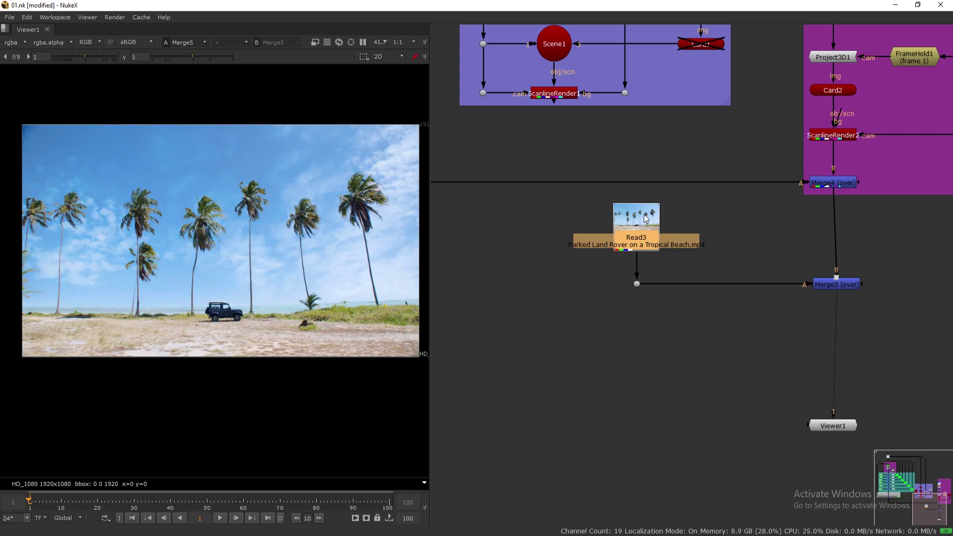
# Save the script and align the new Merge and the Viewer vertically under Merge4
pyautogui.hotkey('ctrl', 's')
pyautogui.moveTo(833, 427); pyautogui.dragTo(838, 427)
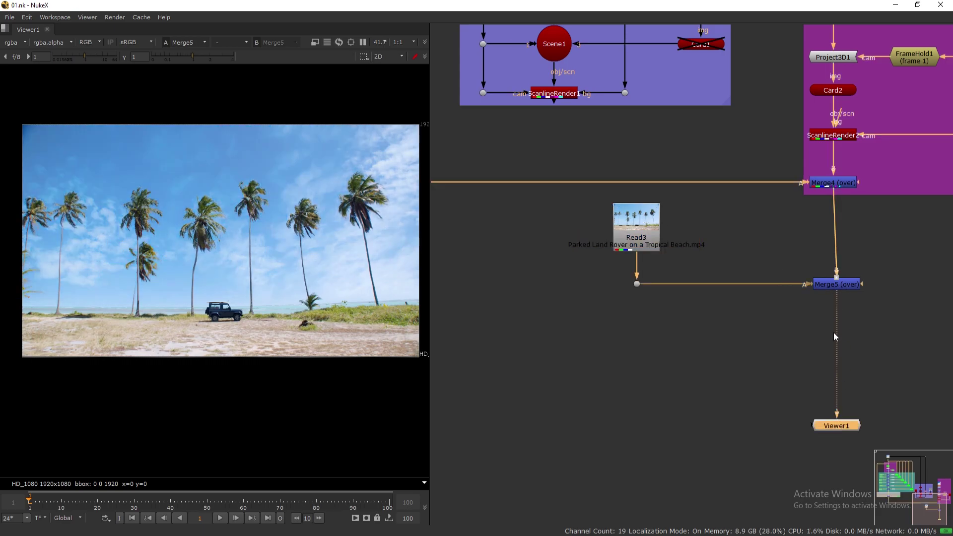
pyautogui.moveTo(842, 286); pyautogui.dragTo(838, 286)
pyautogui.moveTo(845, 430); pyautogui.dragTo(843, 429)
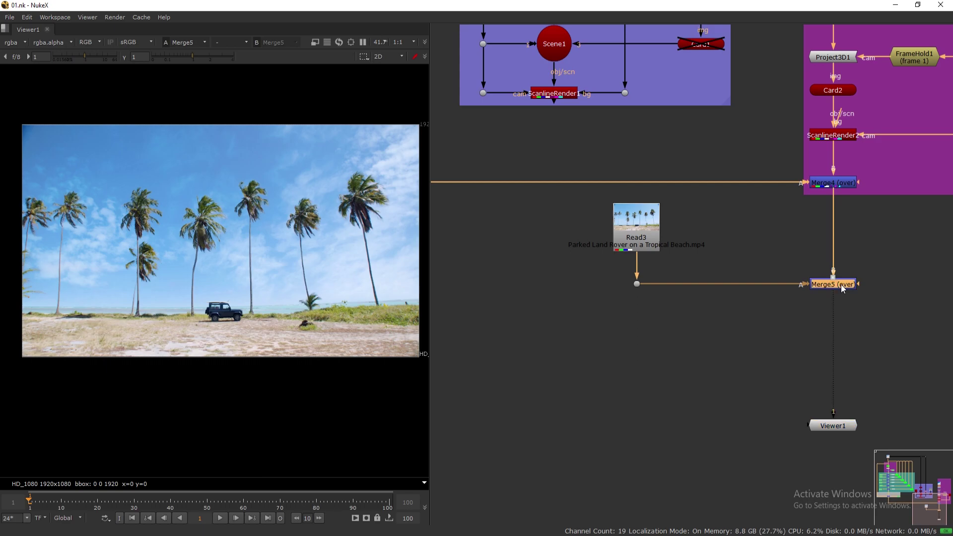
# Compare the original beach clip with the last Merge in the viewer using an "under" wipe near the car
pyautogui.scroll(-3, 841, 284)
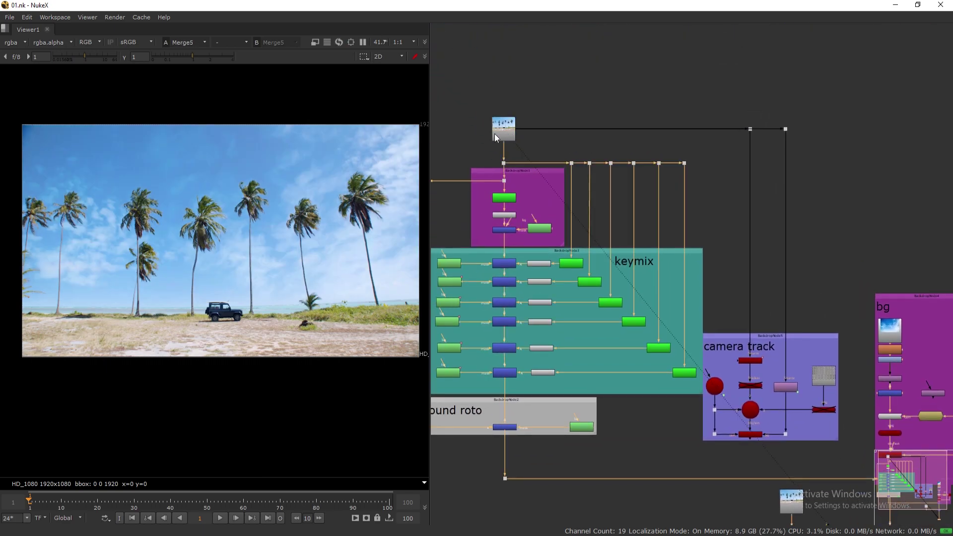
pyautogui.click(243, 44)
pyautogui.click(237, 63)
pyautogui.moveTo(221, 240); pyautogui.dragTo(214, 258)
pyautogui.press('1')
pyautogui.press('space')
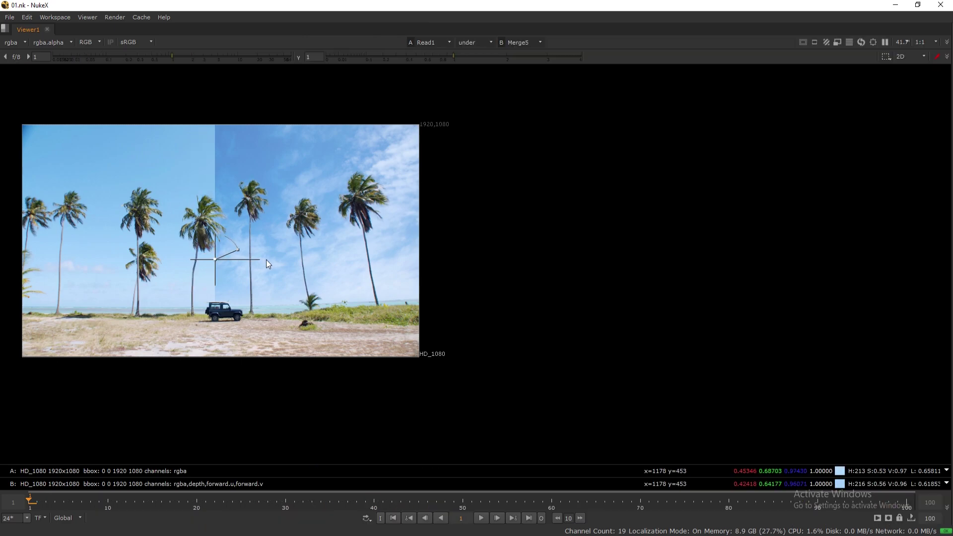
pyautogui.press('f')
pyautogui.moveTo(462, 293); pyautogui.dragTo(472, 361)
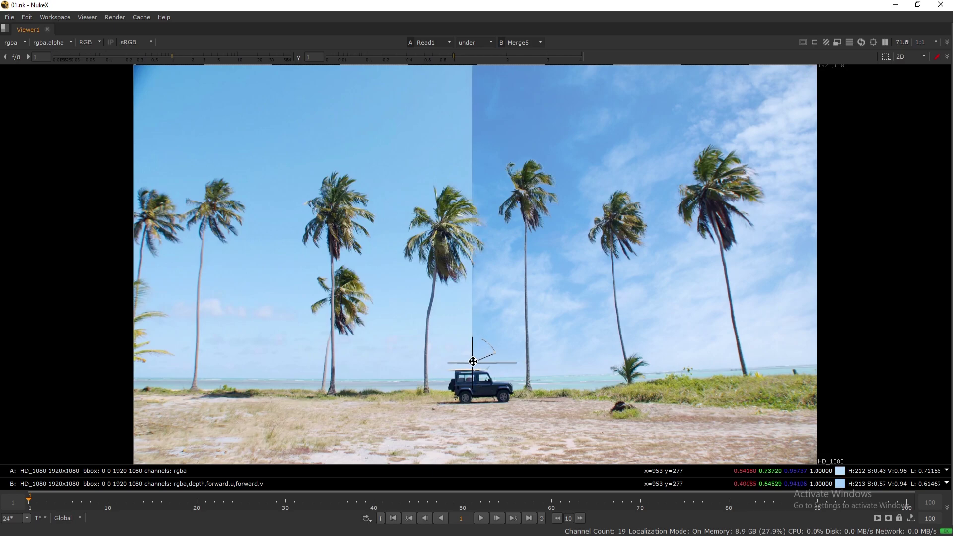
# Show the last Merge instead of the original clip in the viewer's A input
pyautogui.press('space')
pyautogui.scroll(-2, 740, 329)
pyautogui.scroll(3, 762, 290)
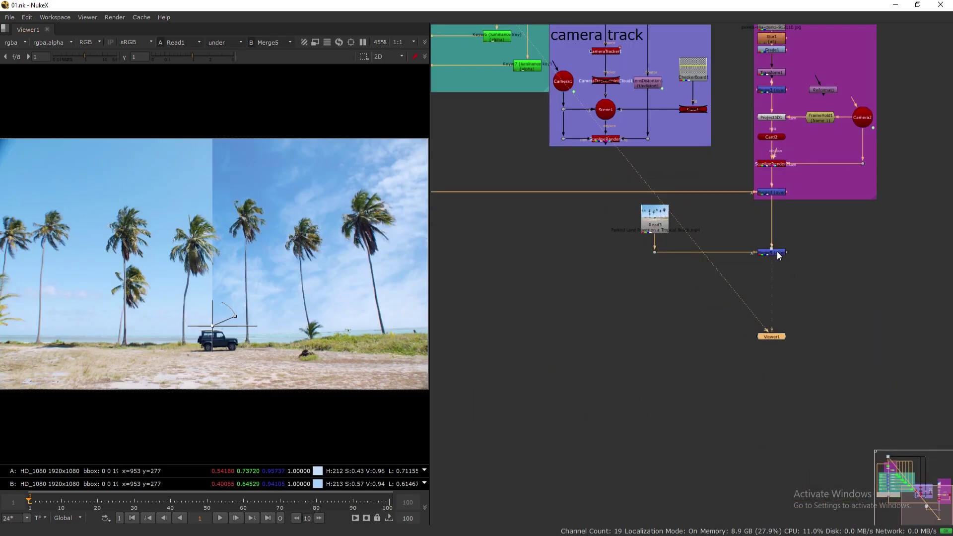
pyautogui.press('1')
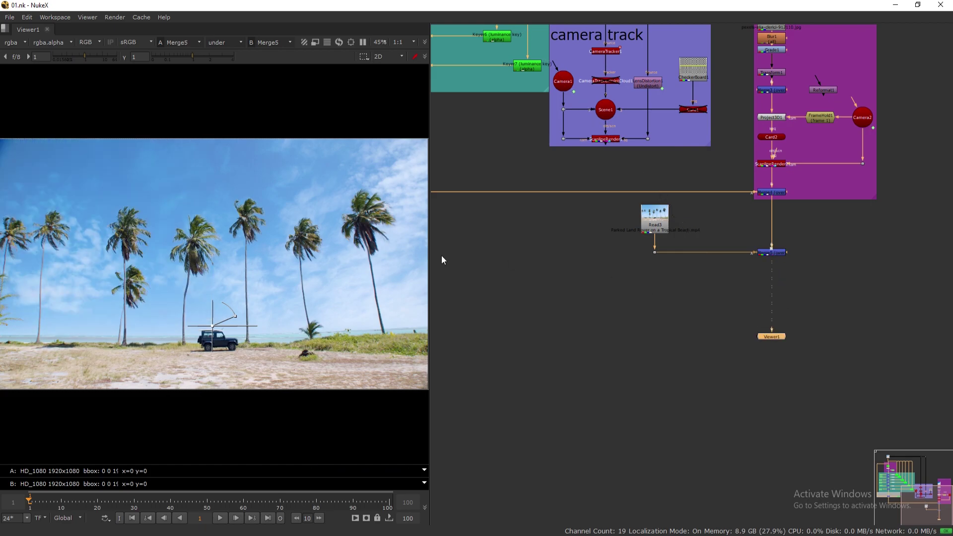
# Move Merge4 and its incoming Dot slightly up and shorten the bg backdrop to end just below them
pyautogui.press('space')
pyautogui.press('f')
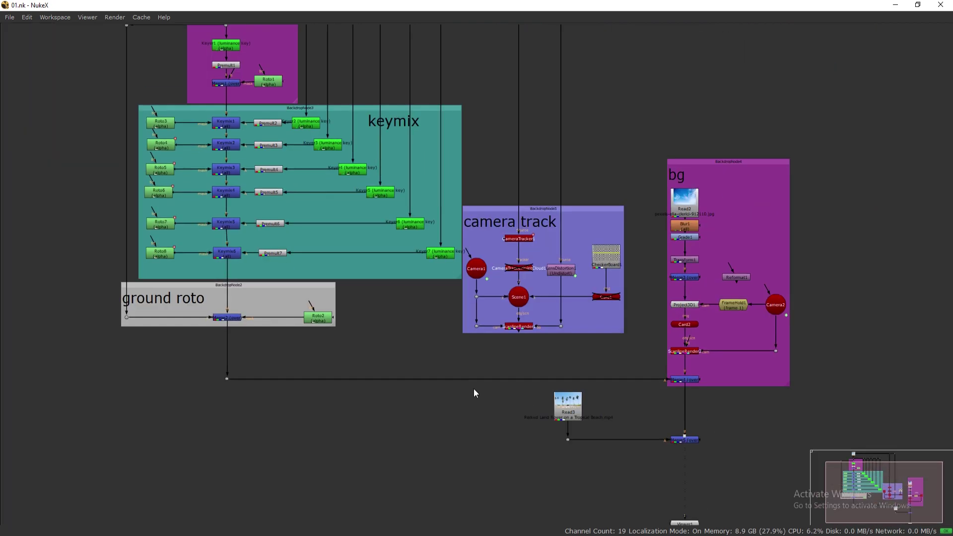
pyautogui.moveTo(445, 330); pyautogui.dragTo(482, 324, button='middle')
pyautogui.scroll(-2, 481, 323)
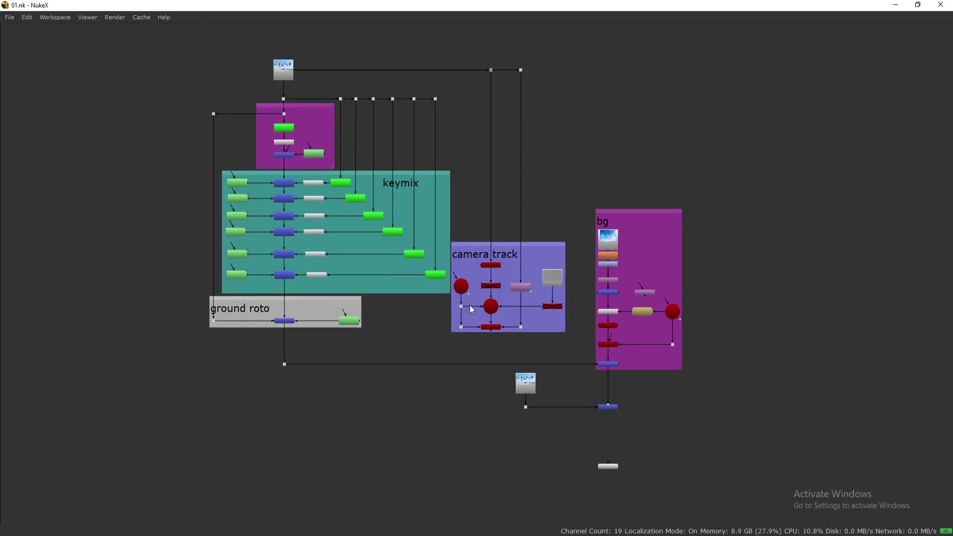
pyautogui.scroll(2, 497, 325)
pyautogui.moveTo(213, 351); pyautogui.dragTo(634, 365)
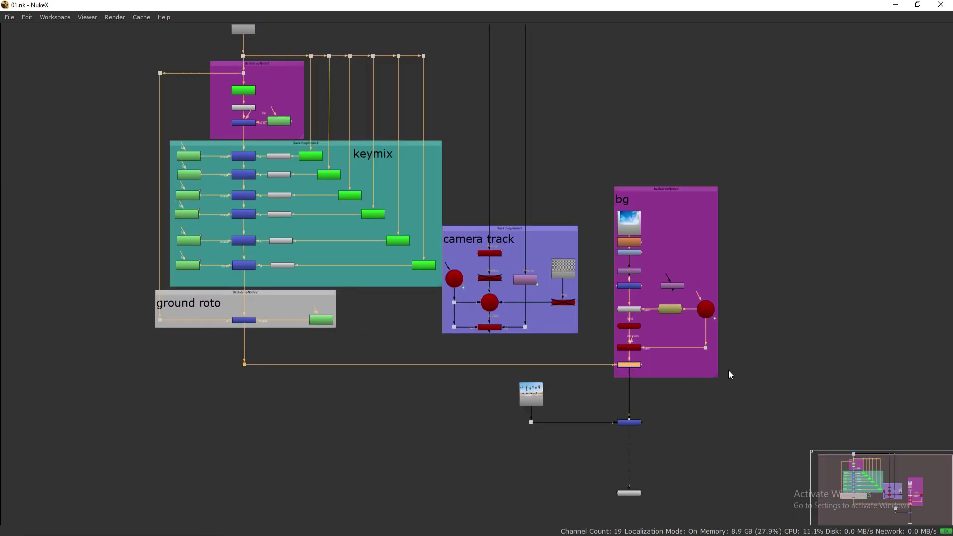
pyautogui.moveTo(716, 375); pyautogui.dragTo(717, 369)
# Move the copied Read, its Dot, the last Merge and the Viewer up closer to the bg backdrop
pyautogui.moveTo(477, 377); pyautogui.dragTo(674, 464)
pyautogui.moveTo(639, 423); pyautogui.dragTo(639, 408)
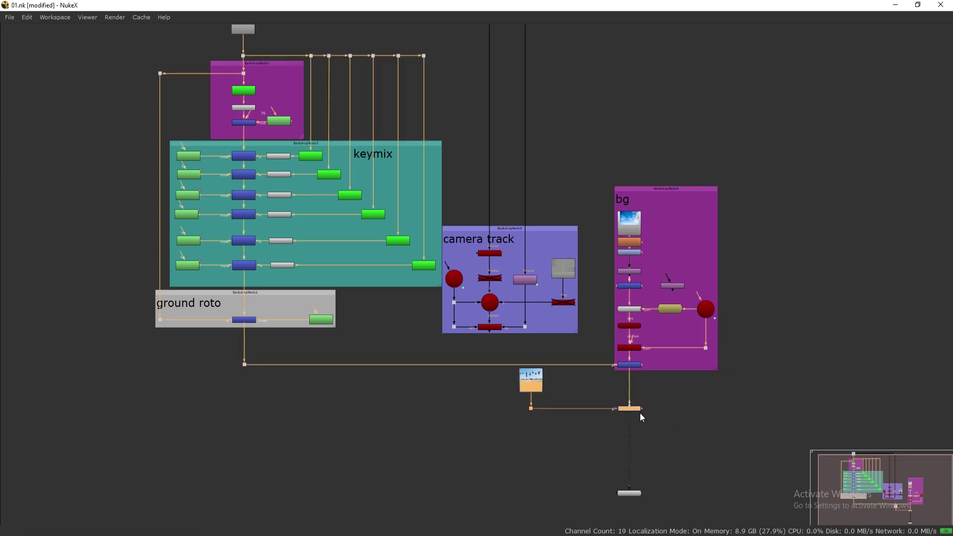
pyautogui.moveTo(635, 495); pyautogui.dragTo(634, 460)
pyautogui.scroll(1, 633, 420)
pyautogui.moveTo(632, 409); pyautogui.dragTo(645, 483, button='middle')
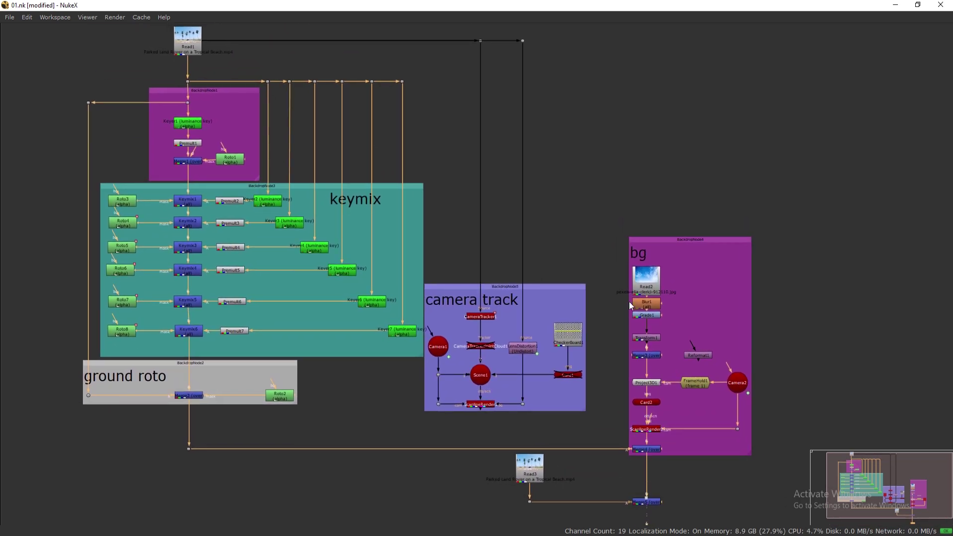
pyautogui.moveTo(598, 210); pyautogui.dragTo(597, 218, button='middle')
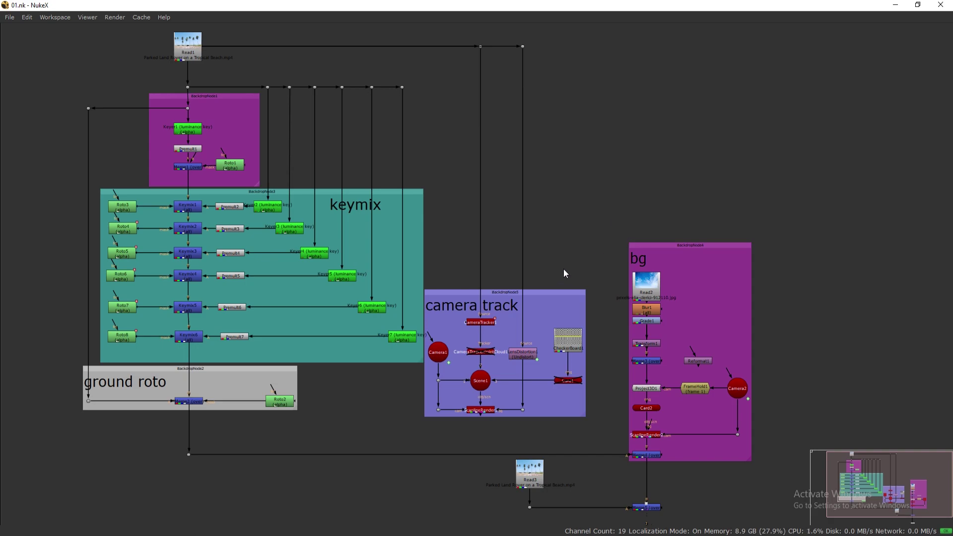
# Turn off the viewer's wipe comparison so only the last Merge is shown
pyautogui.press('1')
pyautogui.click(230, 42)
pyautogui.click(233, 59)
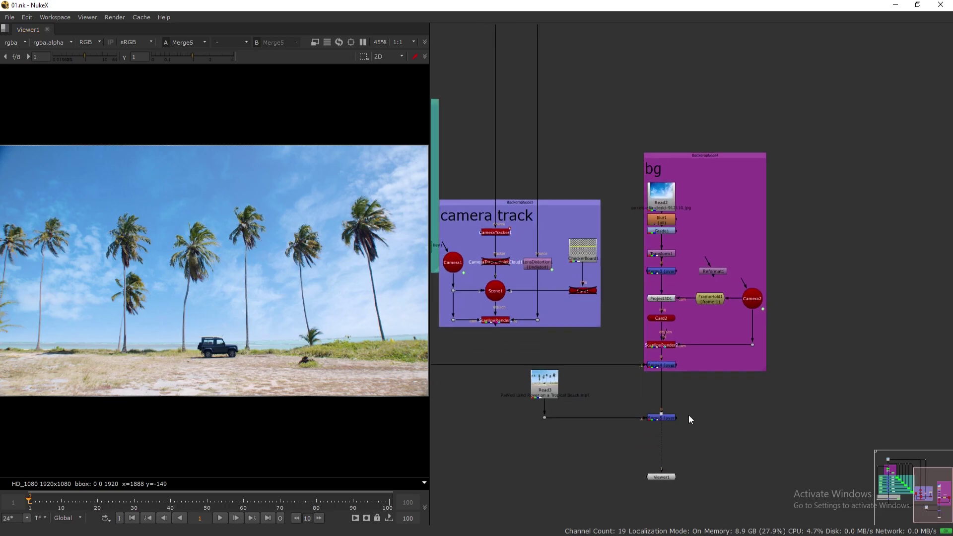